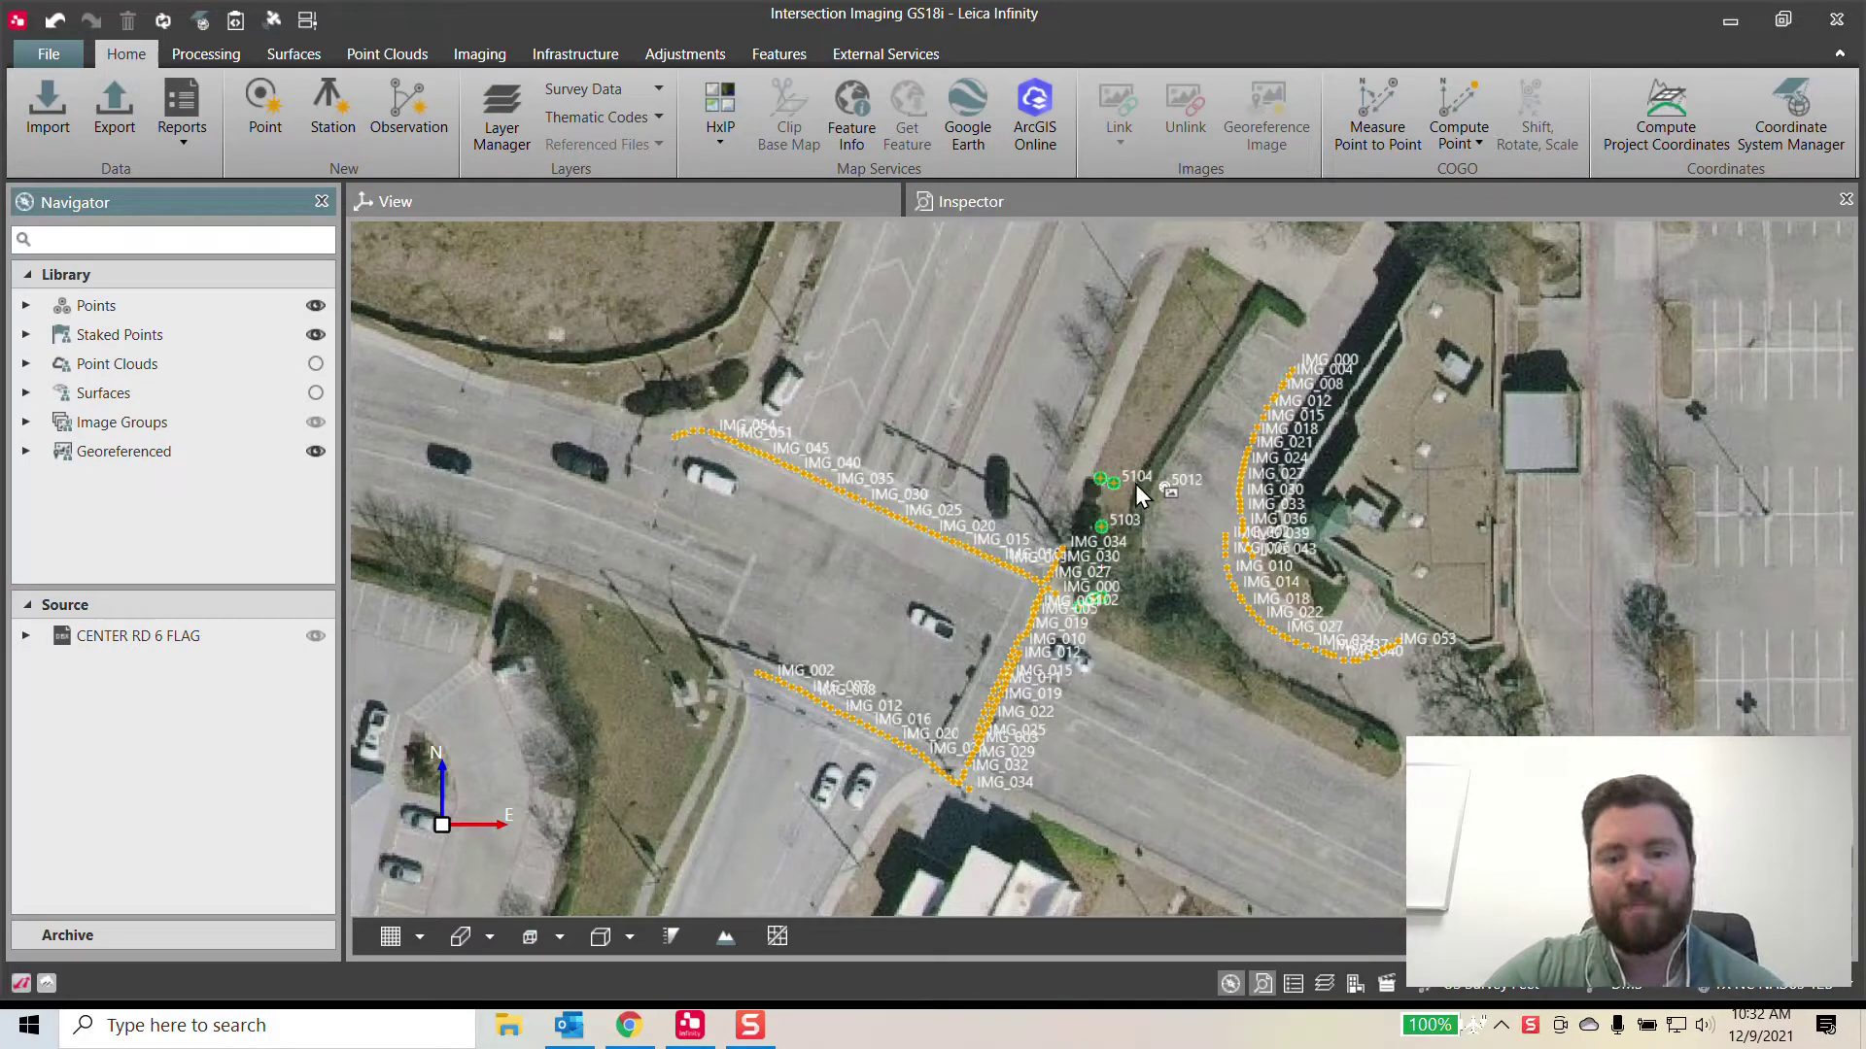
# - Switch the intersection display from the 2D plane to 3D and hide the georeferenced background image
pyautogui.scroll(3, 1132, 544)
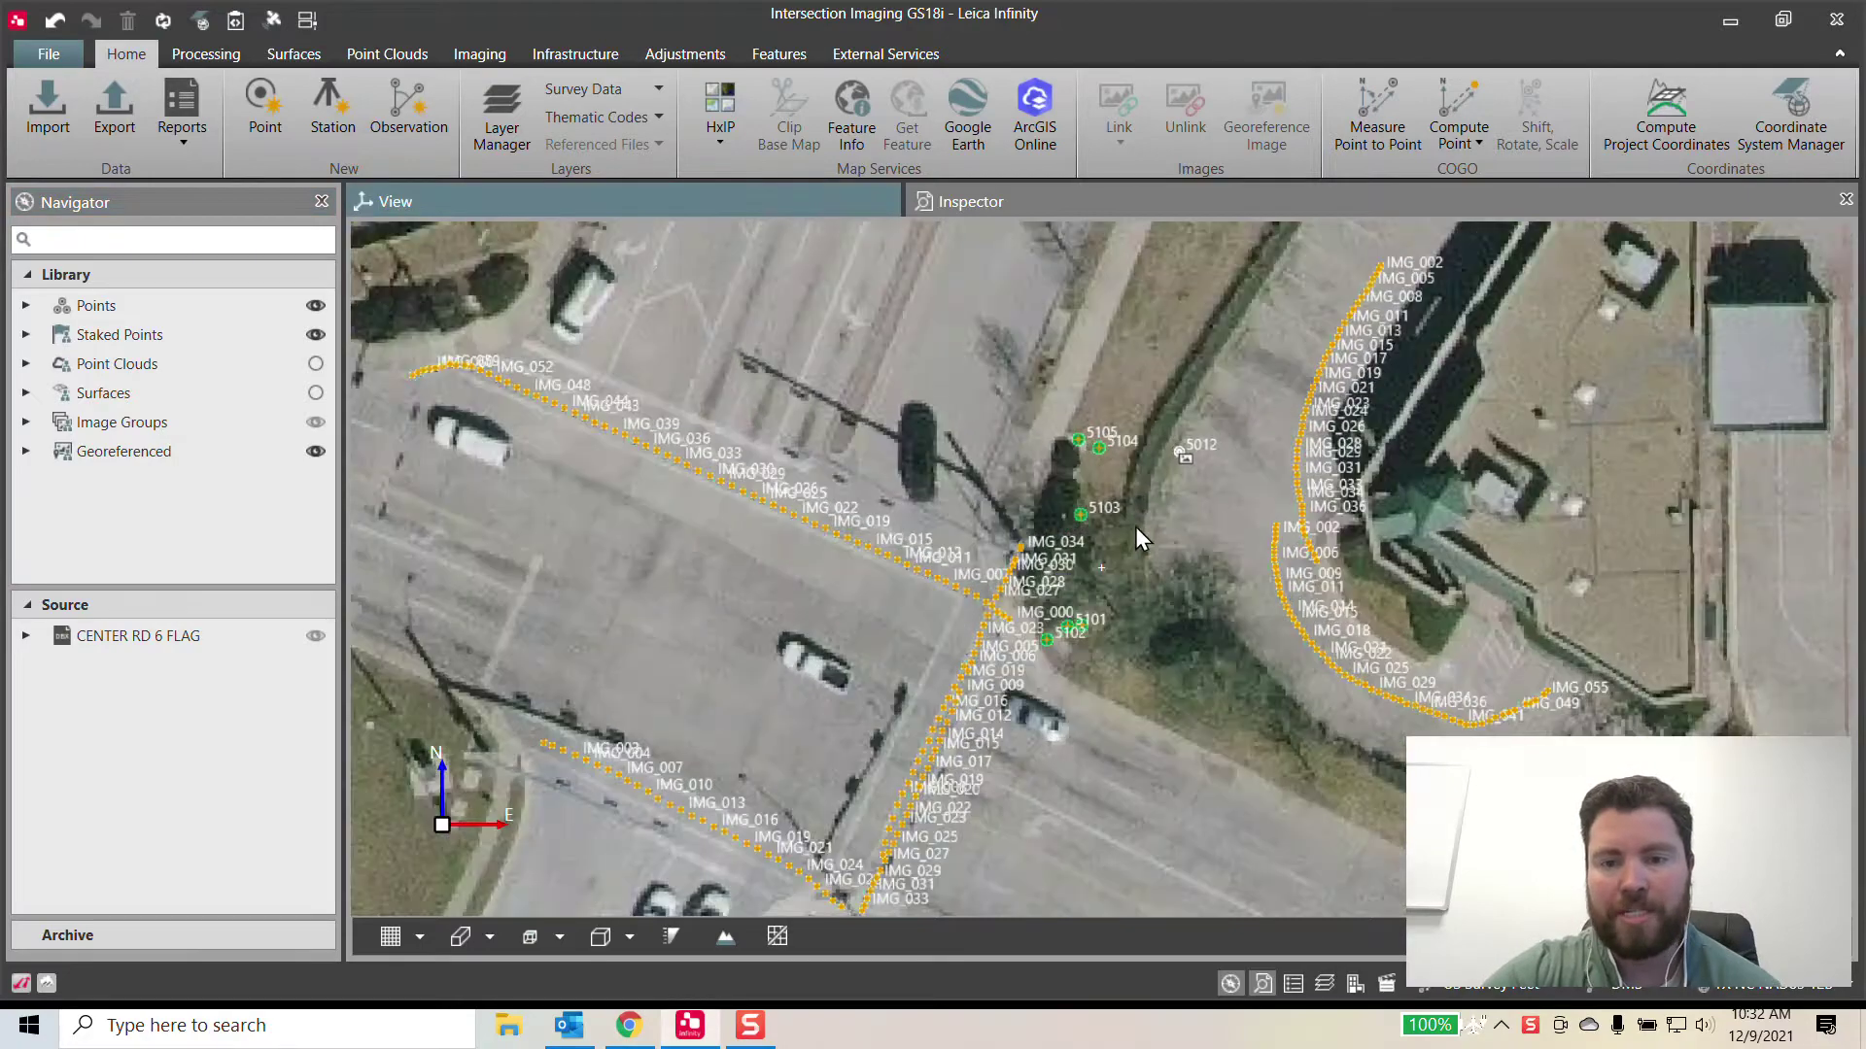
pyautogui.scroll(-3, 1217, 487)
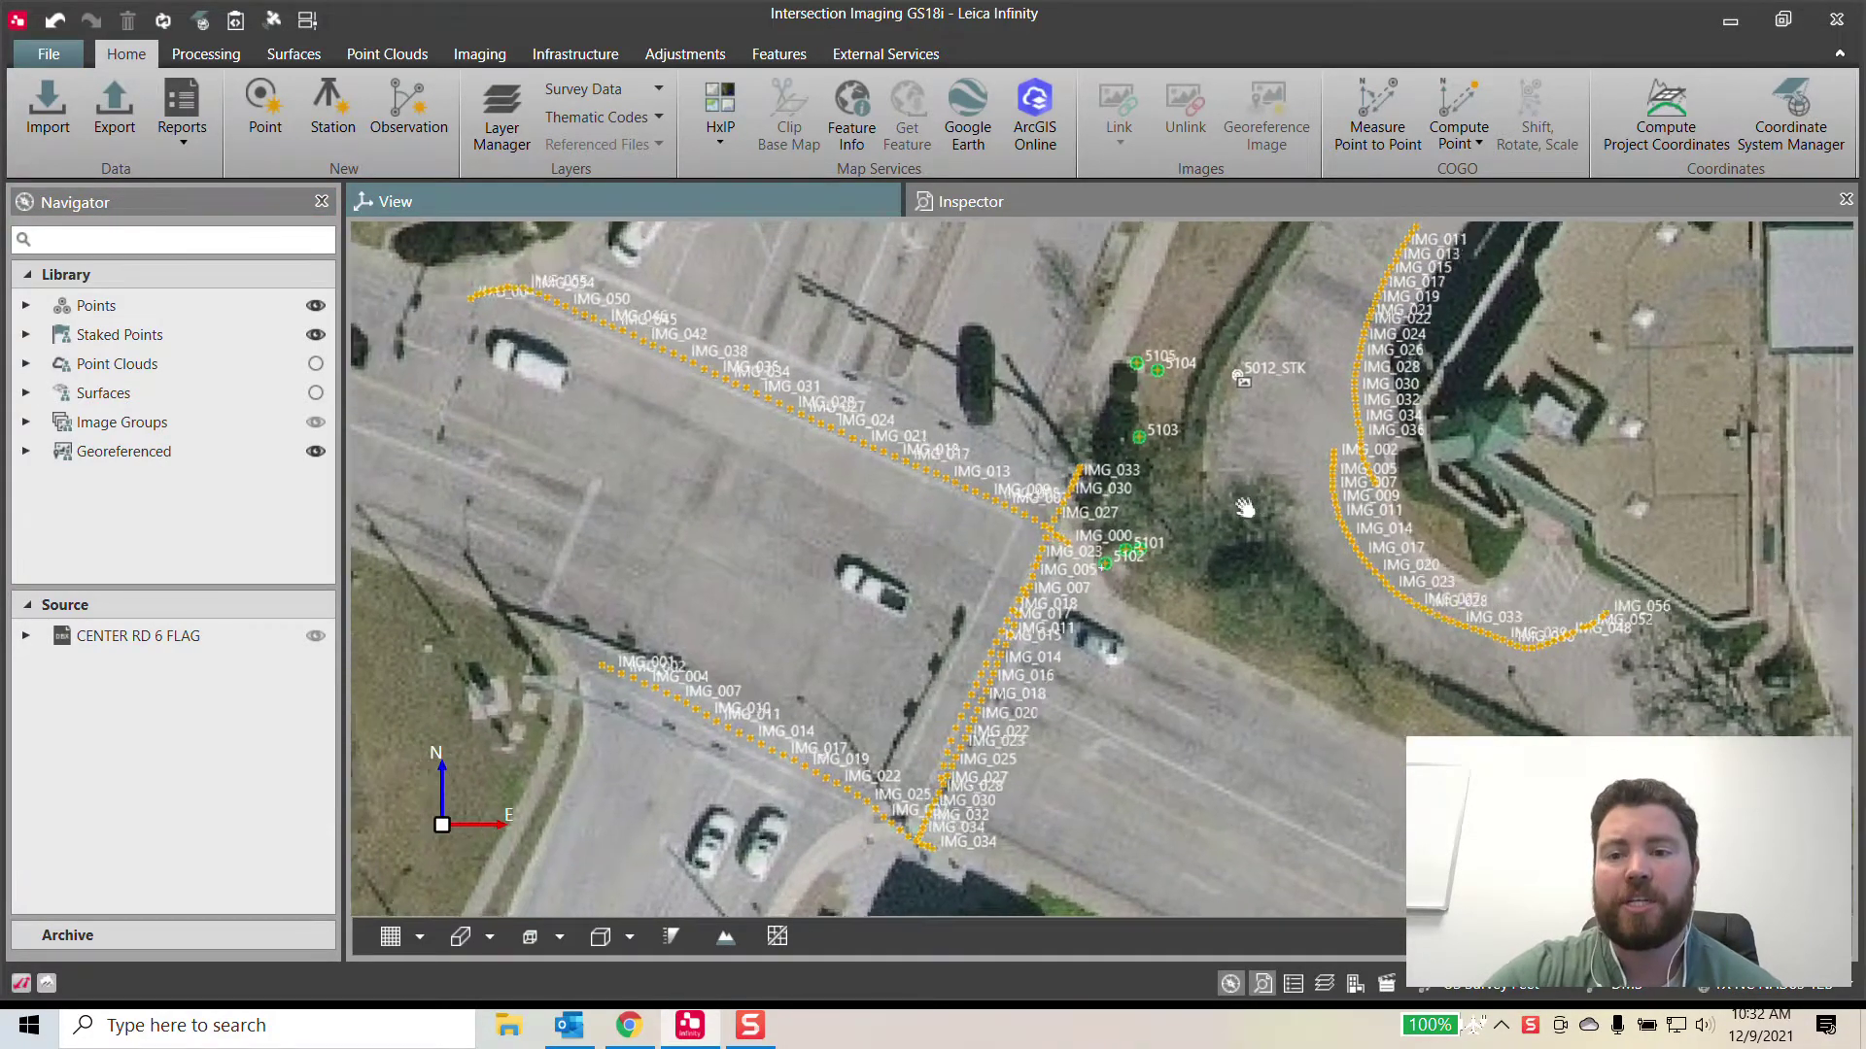
pyautogui.moveTo(1244, 507); pyautogui.dragTo(816, 621)
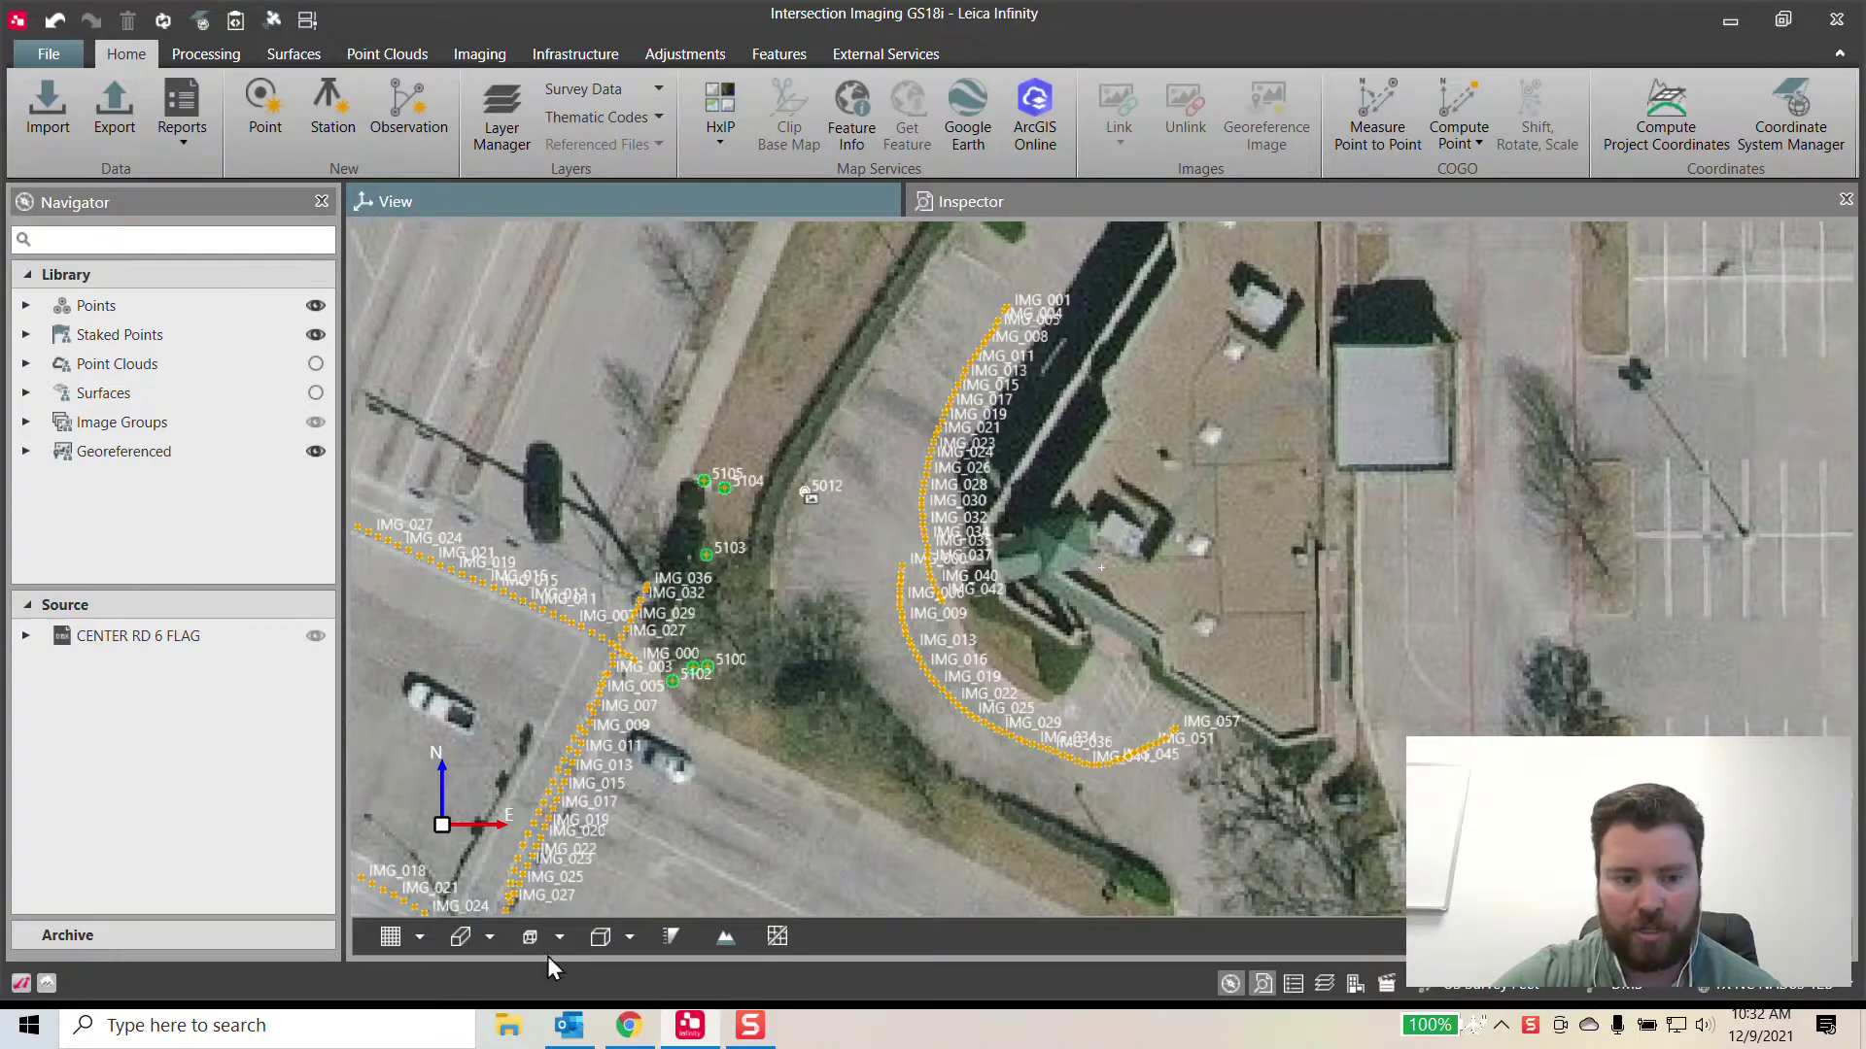
pyautogui.moveTo(552, 821); pyautogui.dragTo(1105, 740)
pyautogui.scroll(-1, 1017, 645)
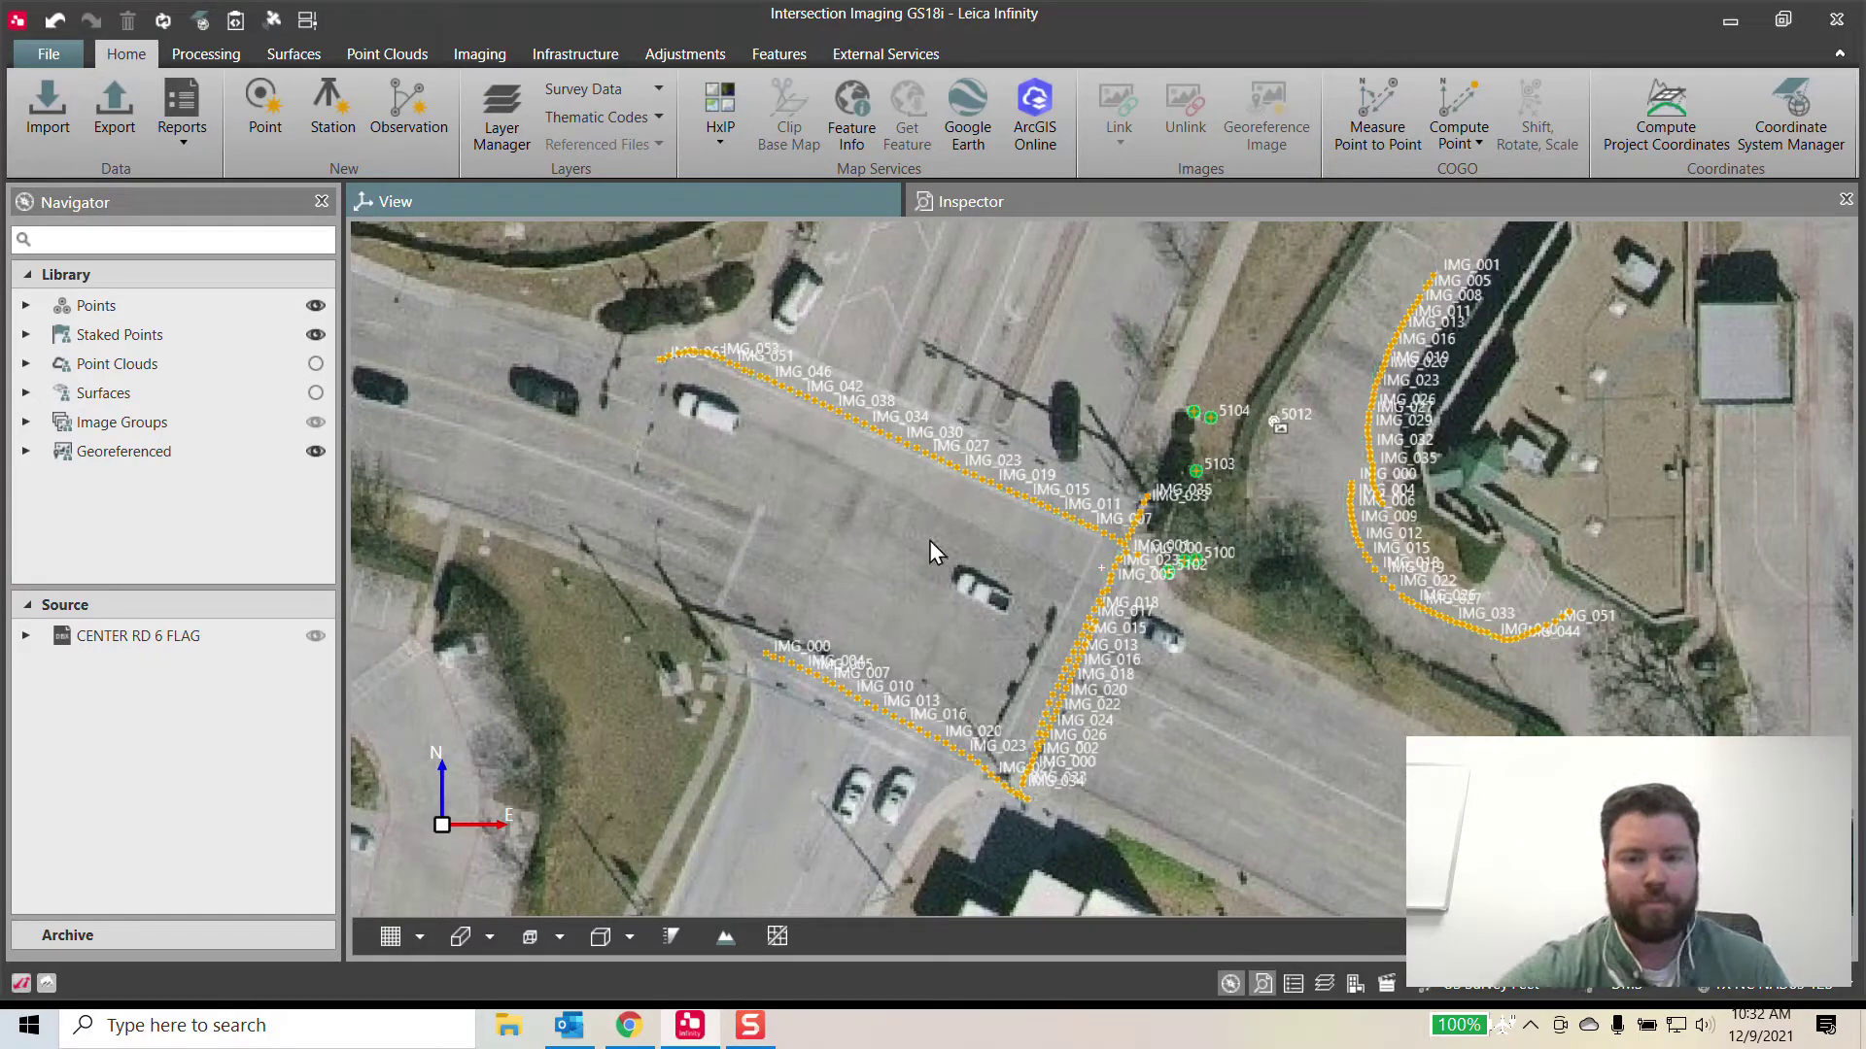
pyautogui.moveTo(929, 540); pyautogui.dragTo(593, 529)
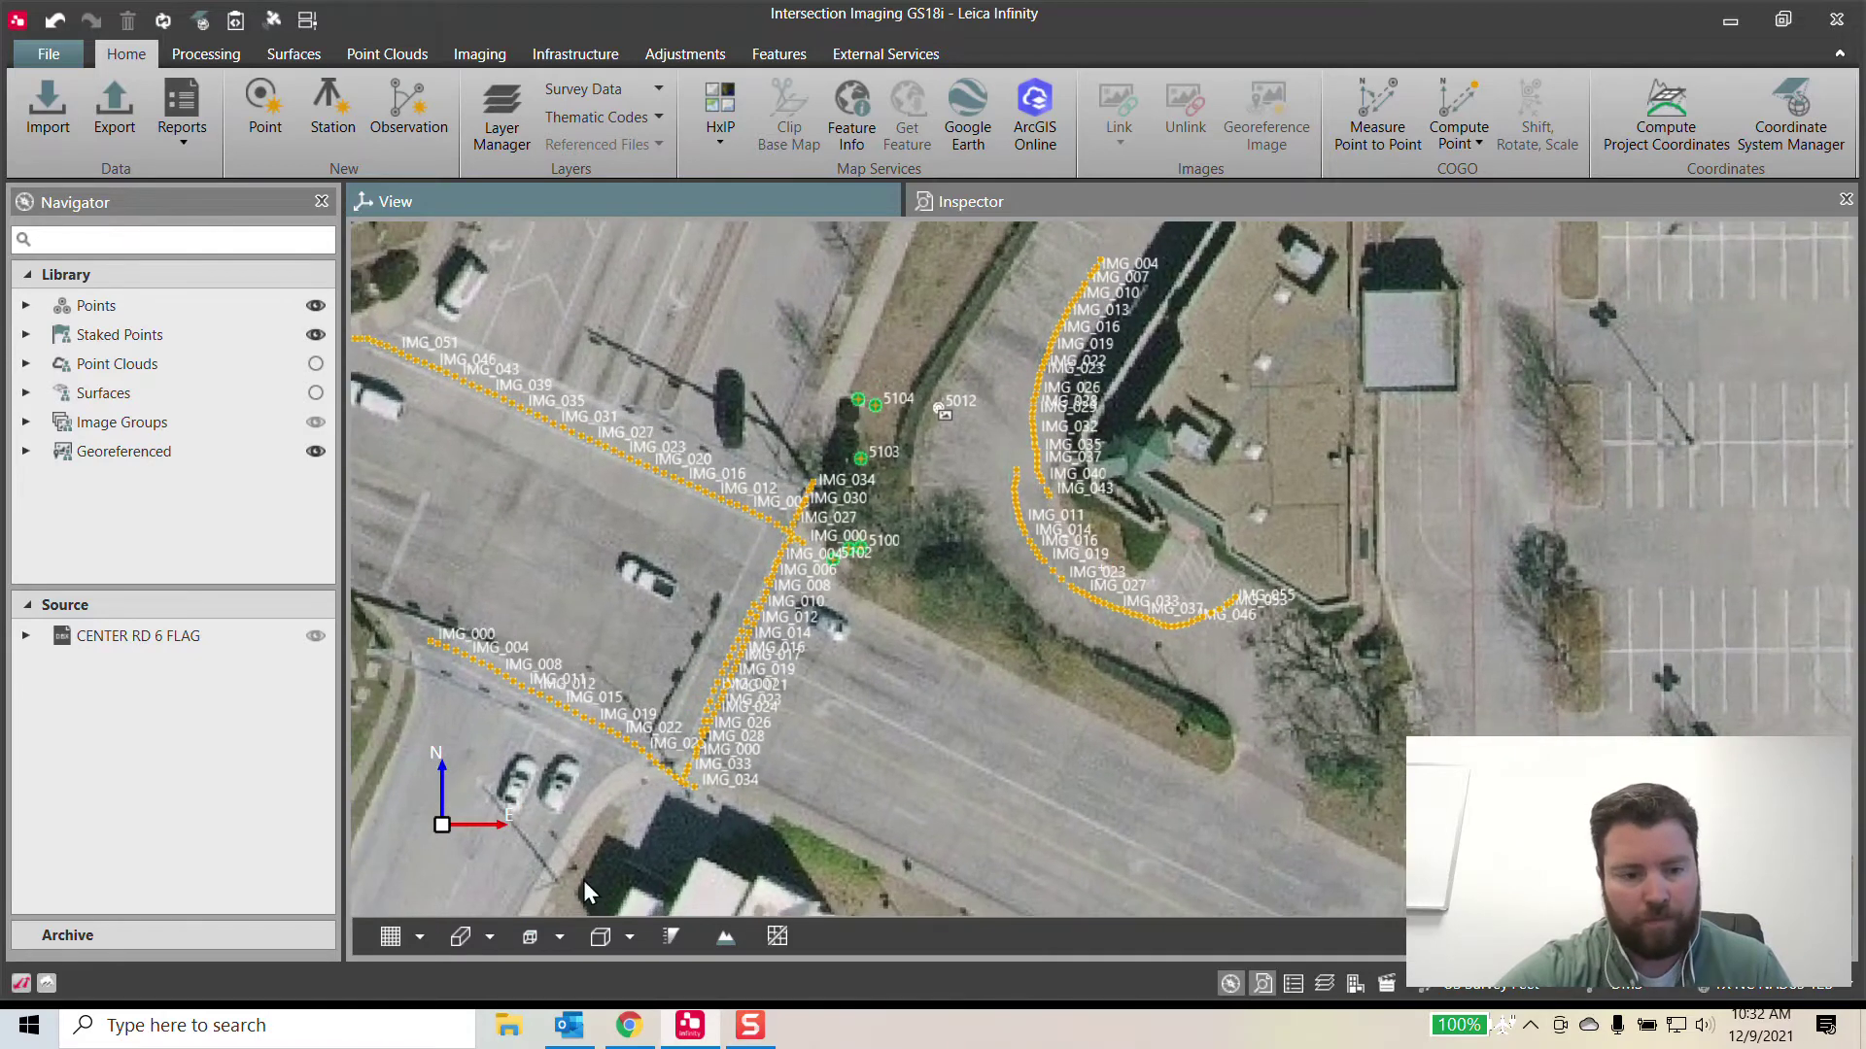
pyautogui.click(393, 936)
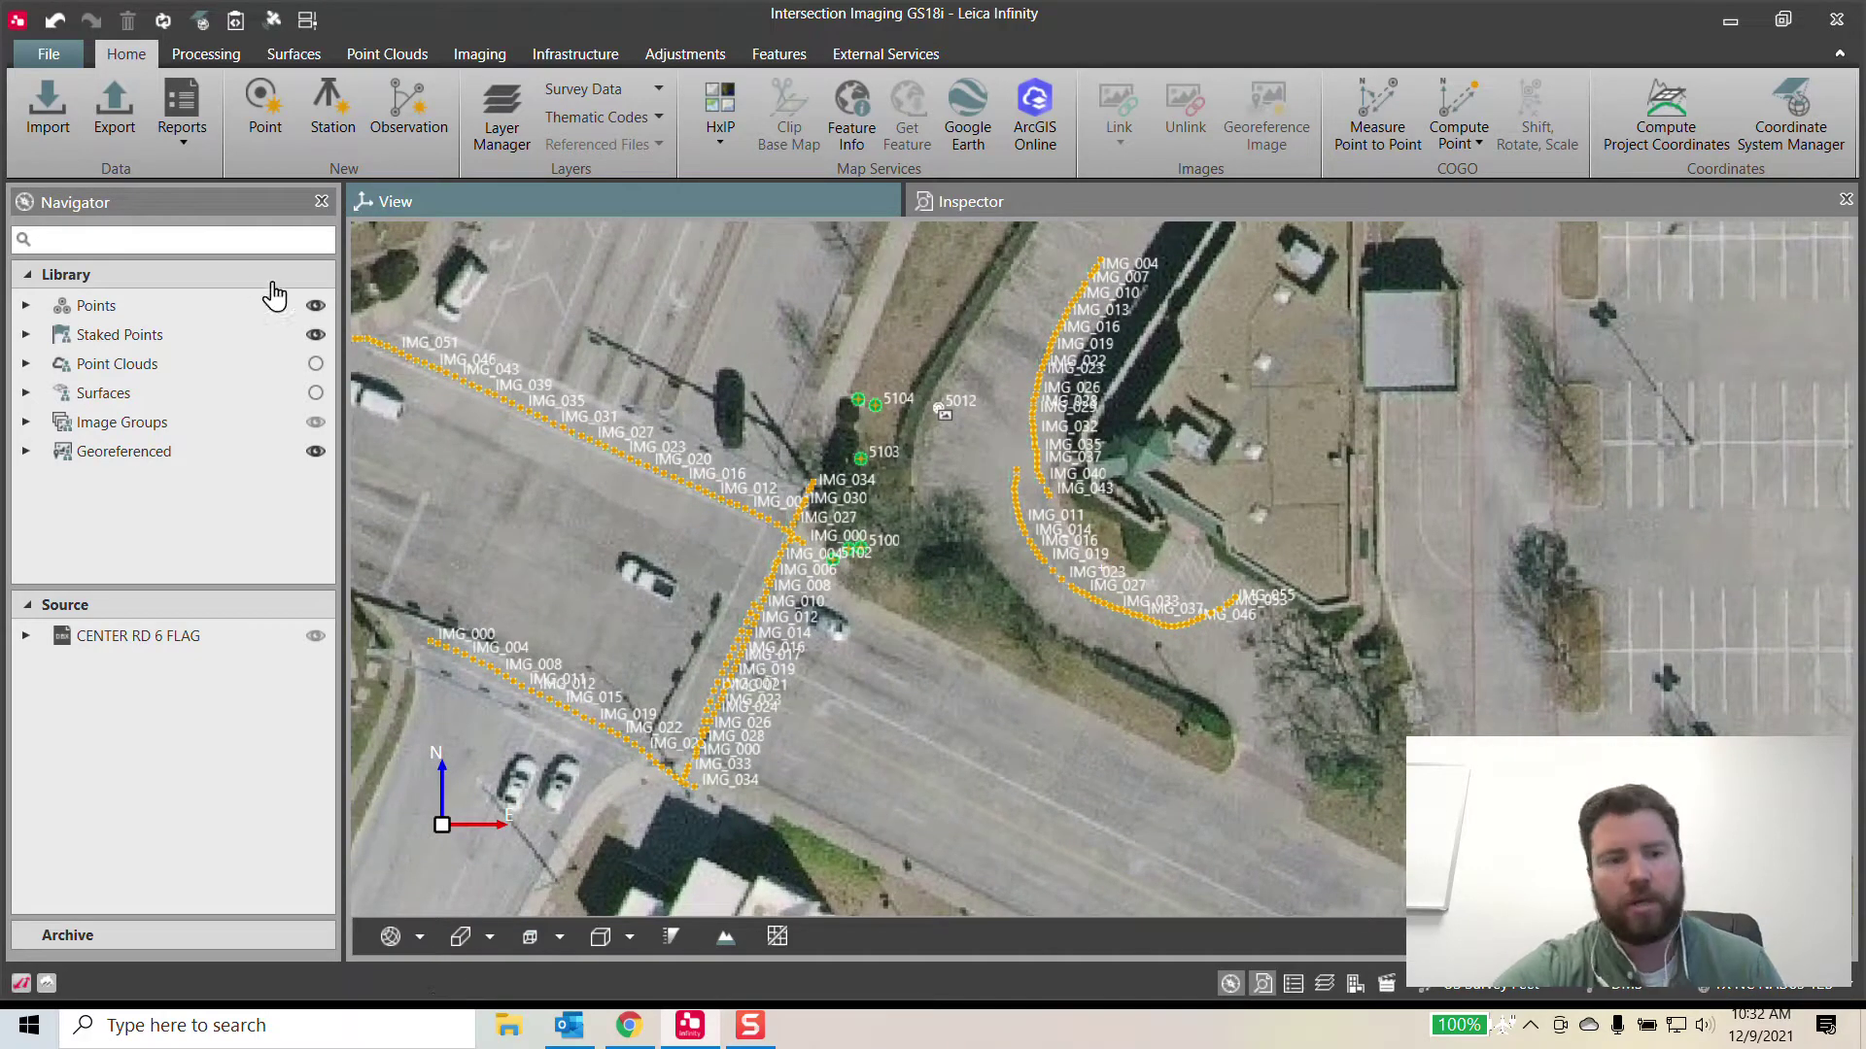
pyautogui.click(316, 451)
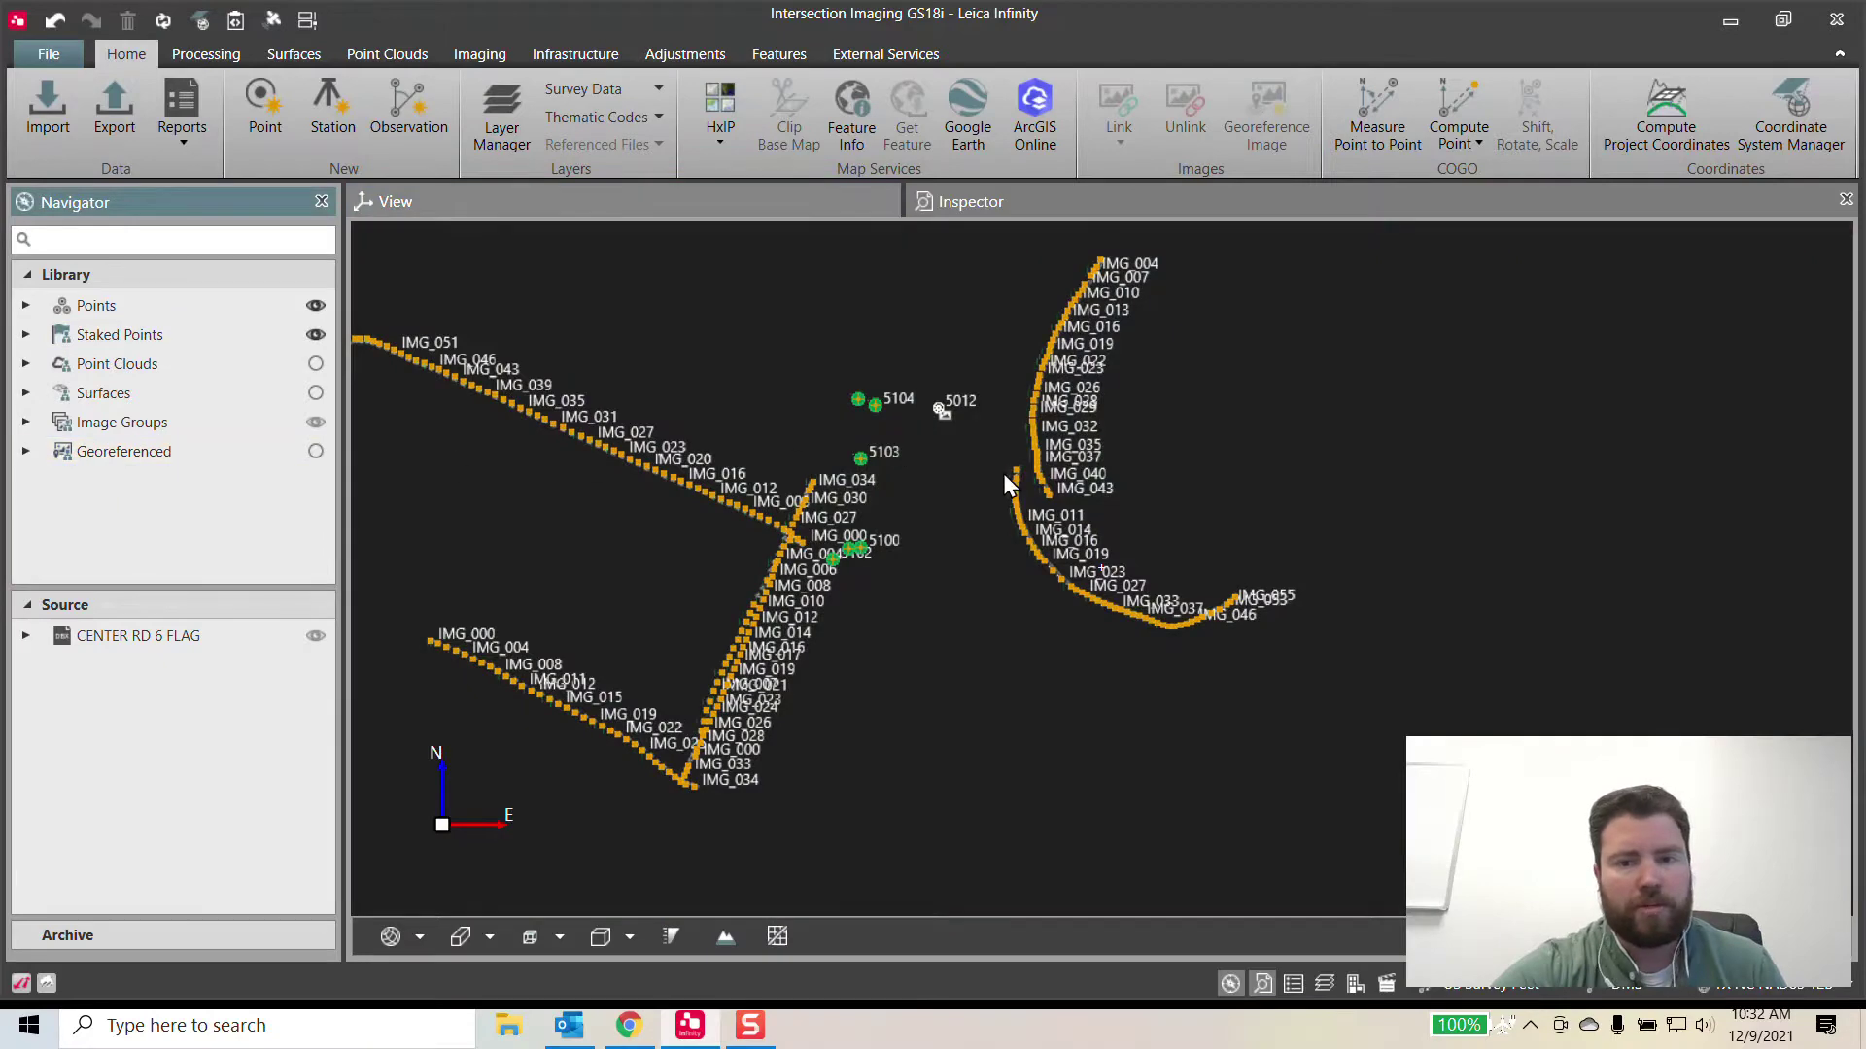
# - Examine the building facade images along the curved capture path in 3D, starting from IMG_000
pyautogui.moveTo(1006, 483); pyautogui.dragTo(713, 565, button='middle')
pyautogui.scroll(5, 680, 602)
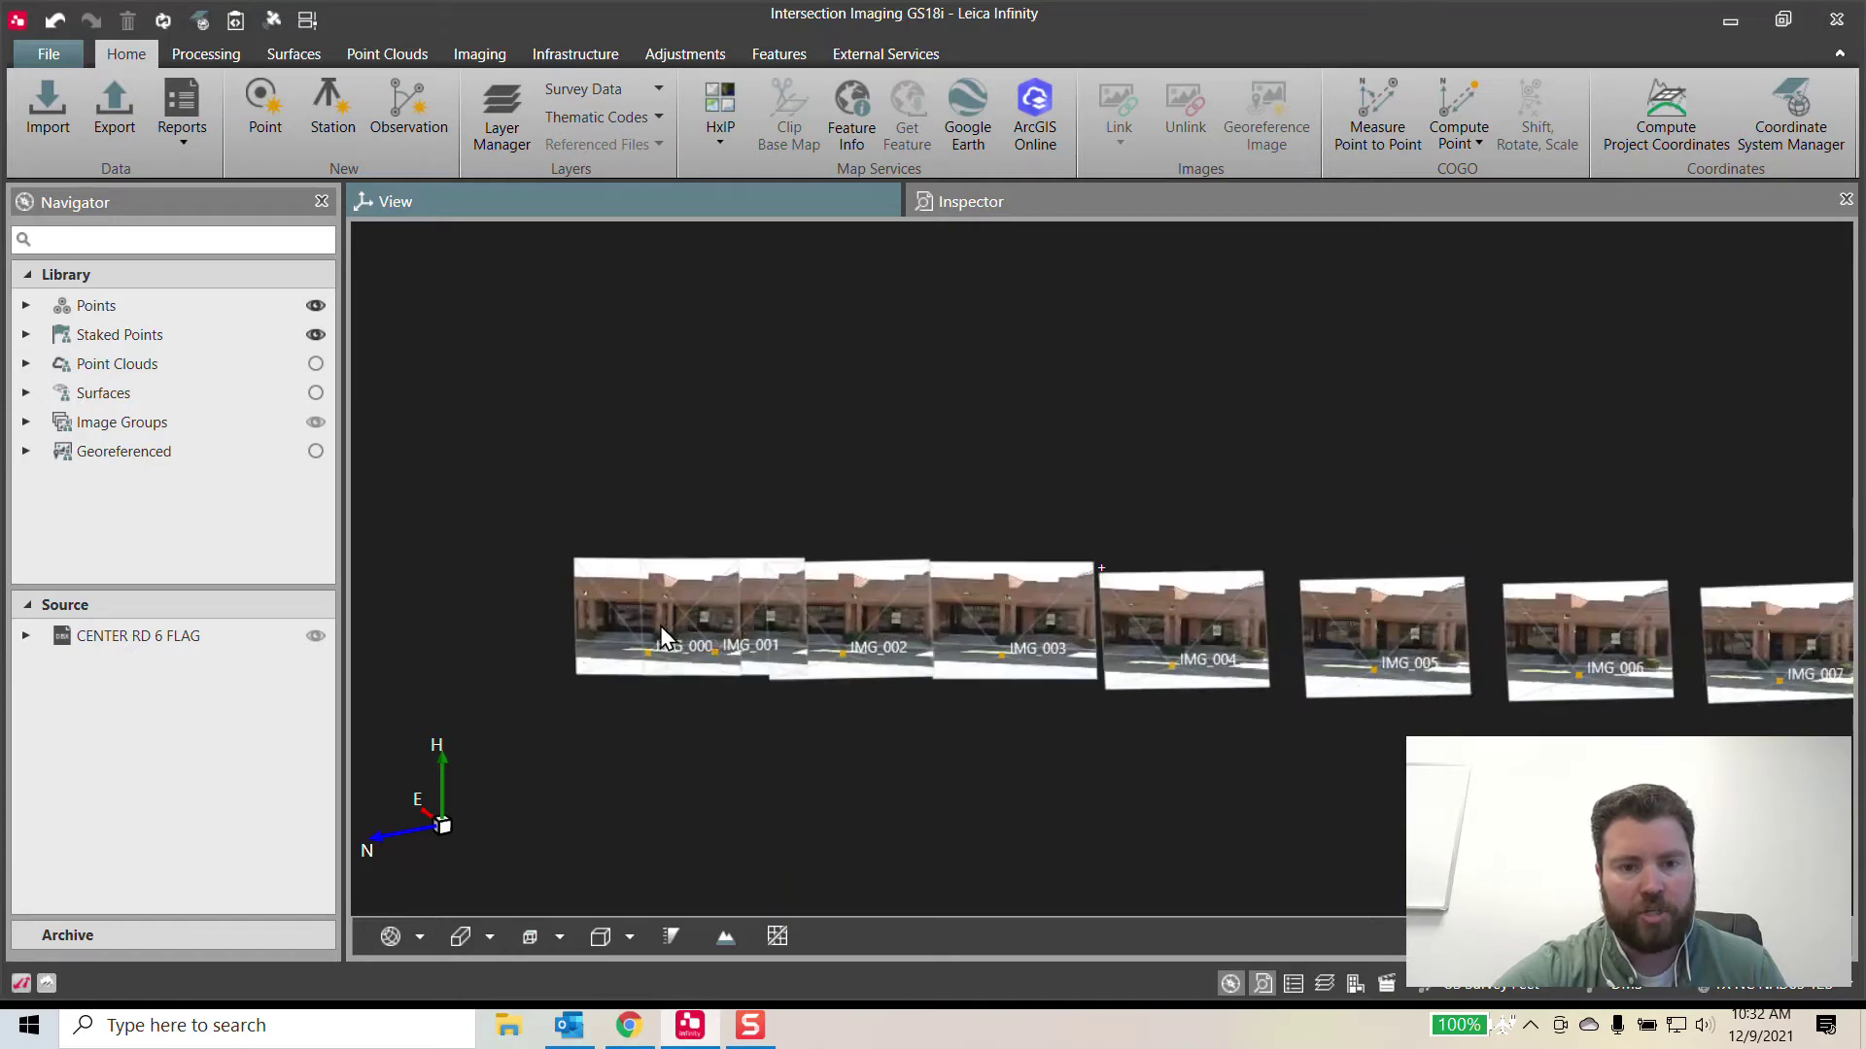
pyautogui.scroll(3, 661, 620)
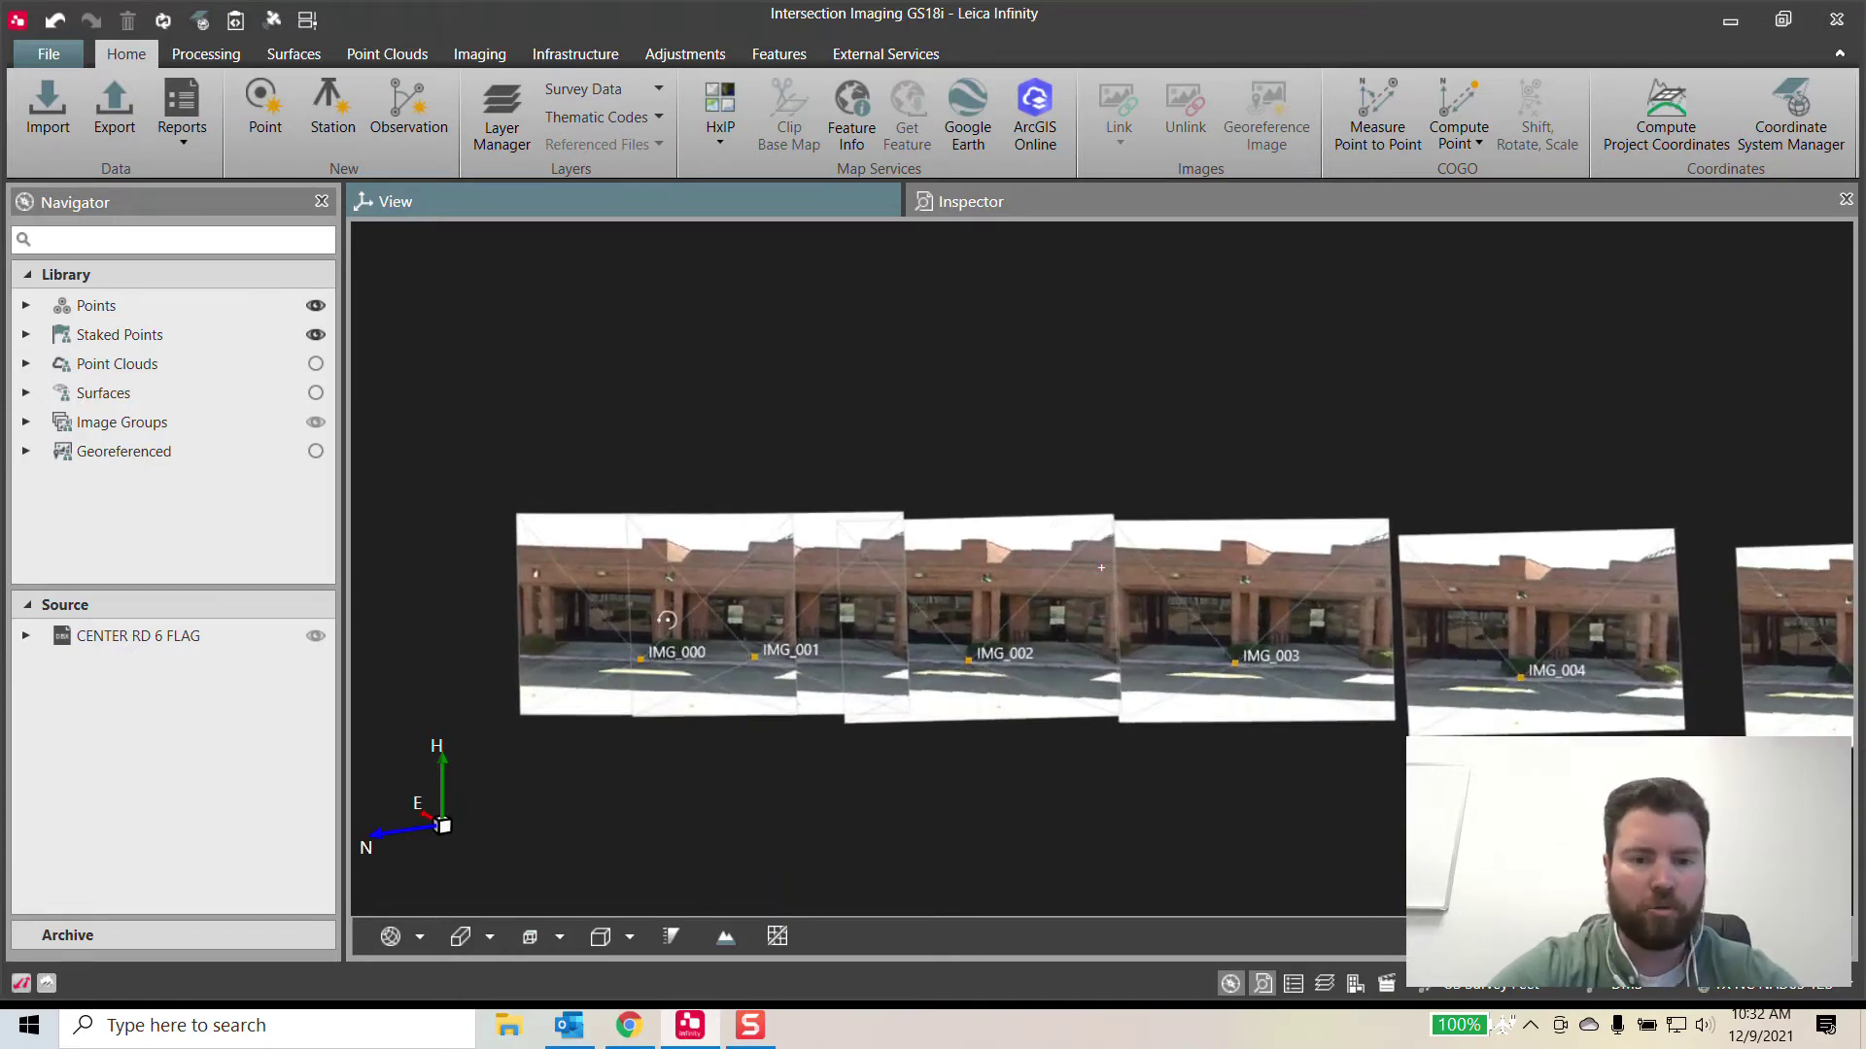
pyautogui.moveTo(667, 619); pyautogui.dragTo(672, 604, button='middle')
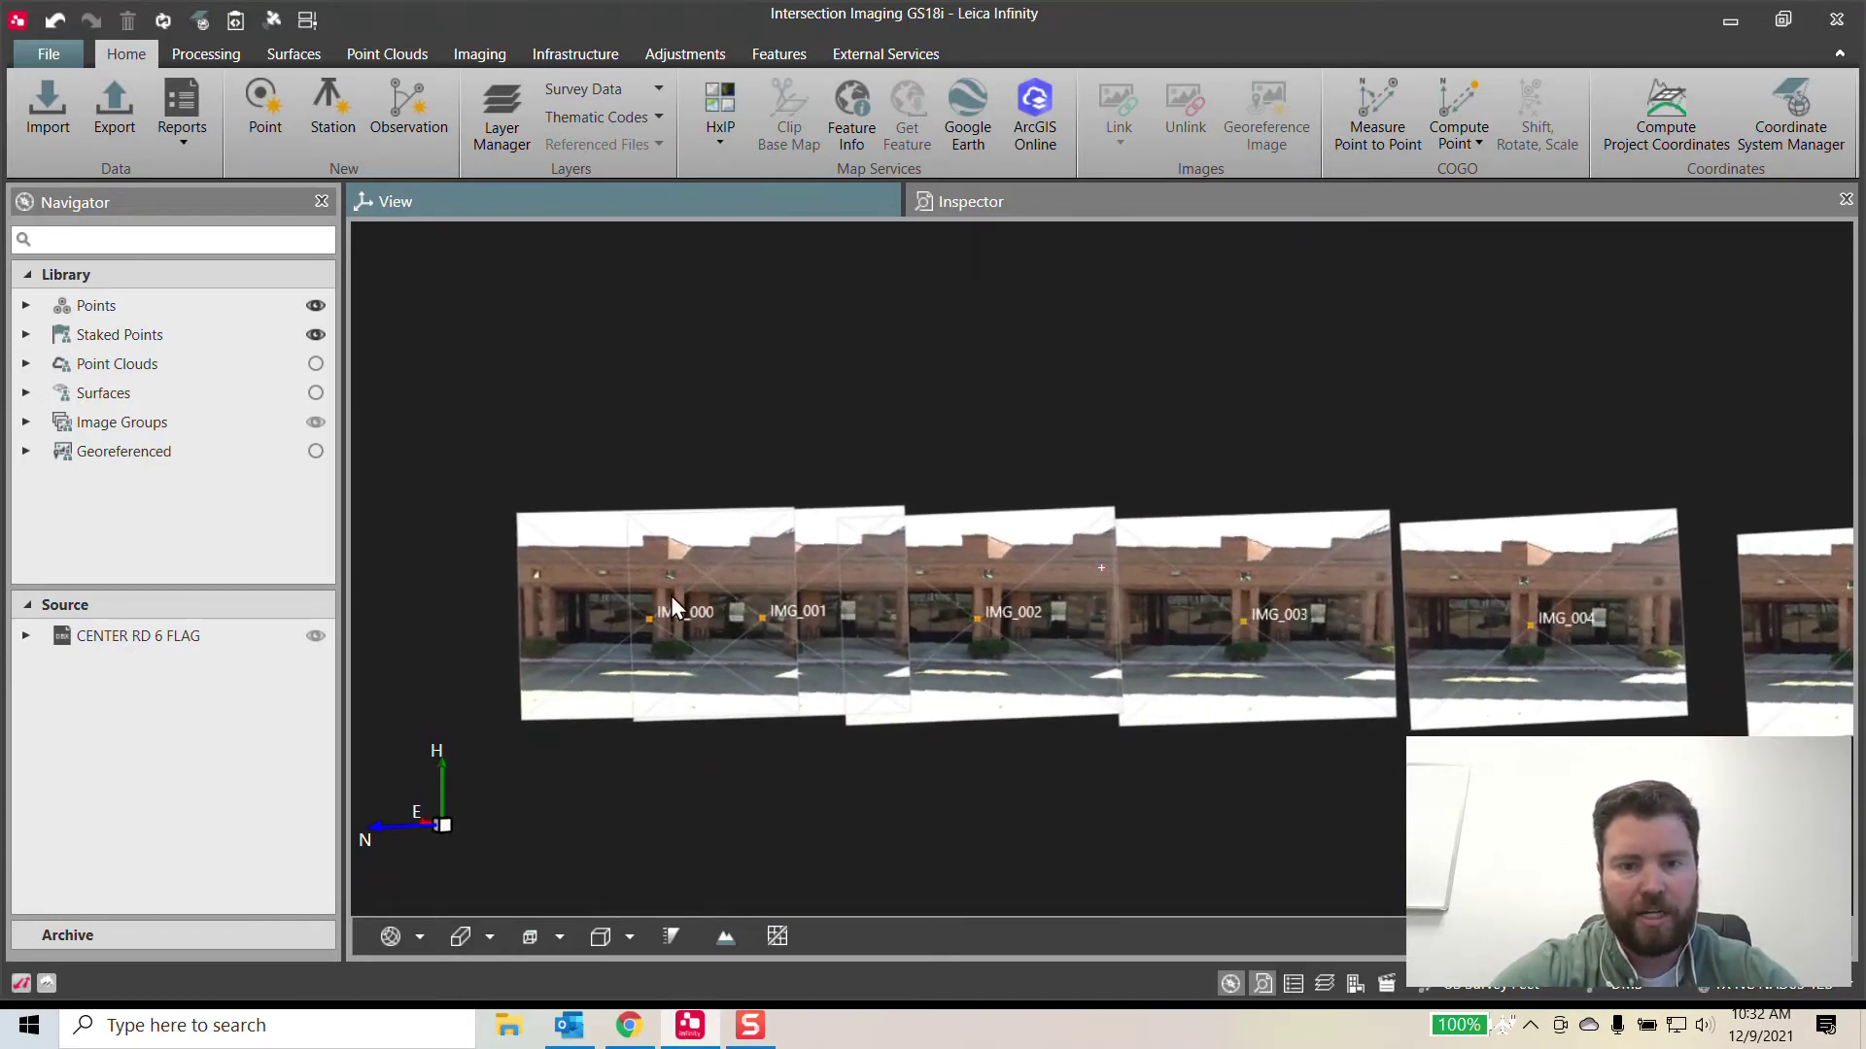
pyautogui.moveTo(933, 651); pyautogui.dragTo(495, 641, button='middle')
pyautogui.moveTo(1177, 643); pyautogui.dragTo(807, 631, button='middle')
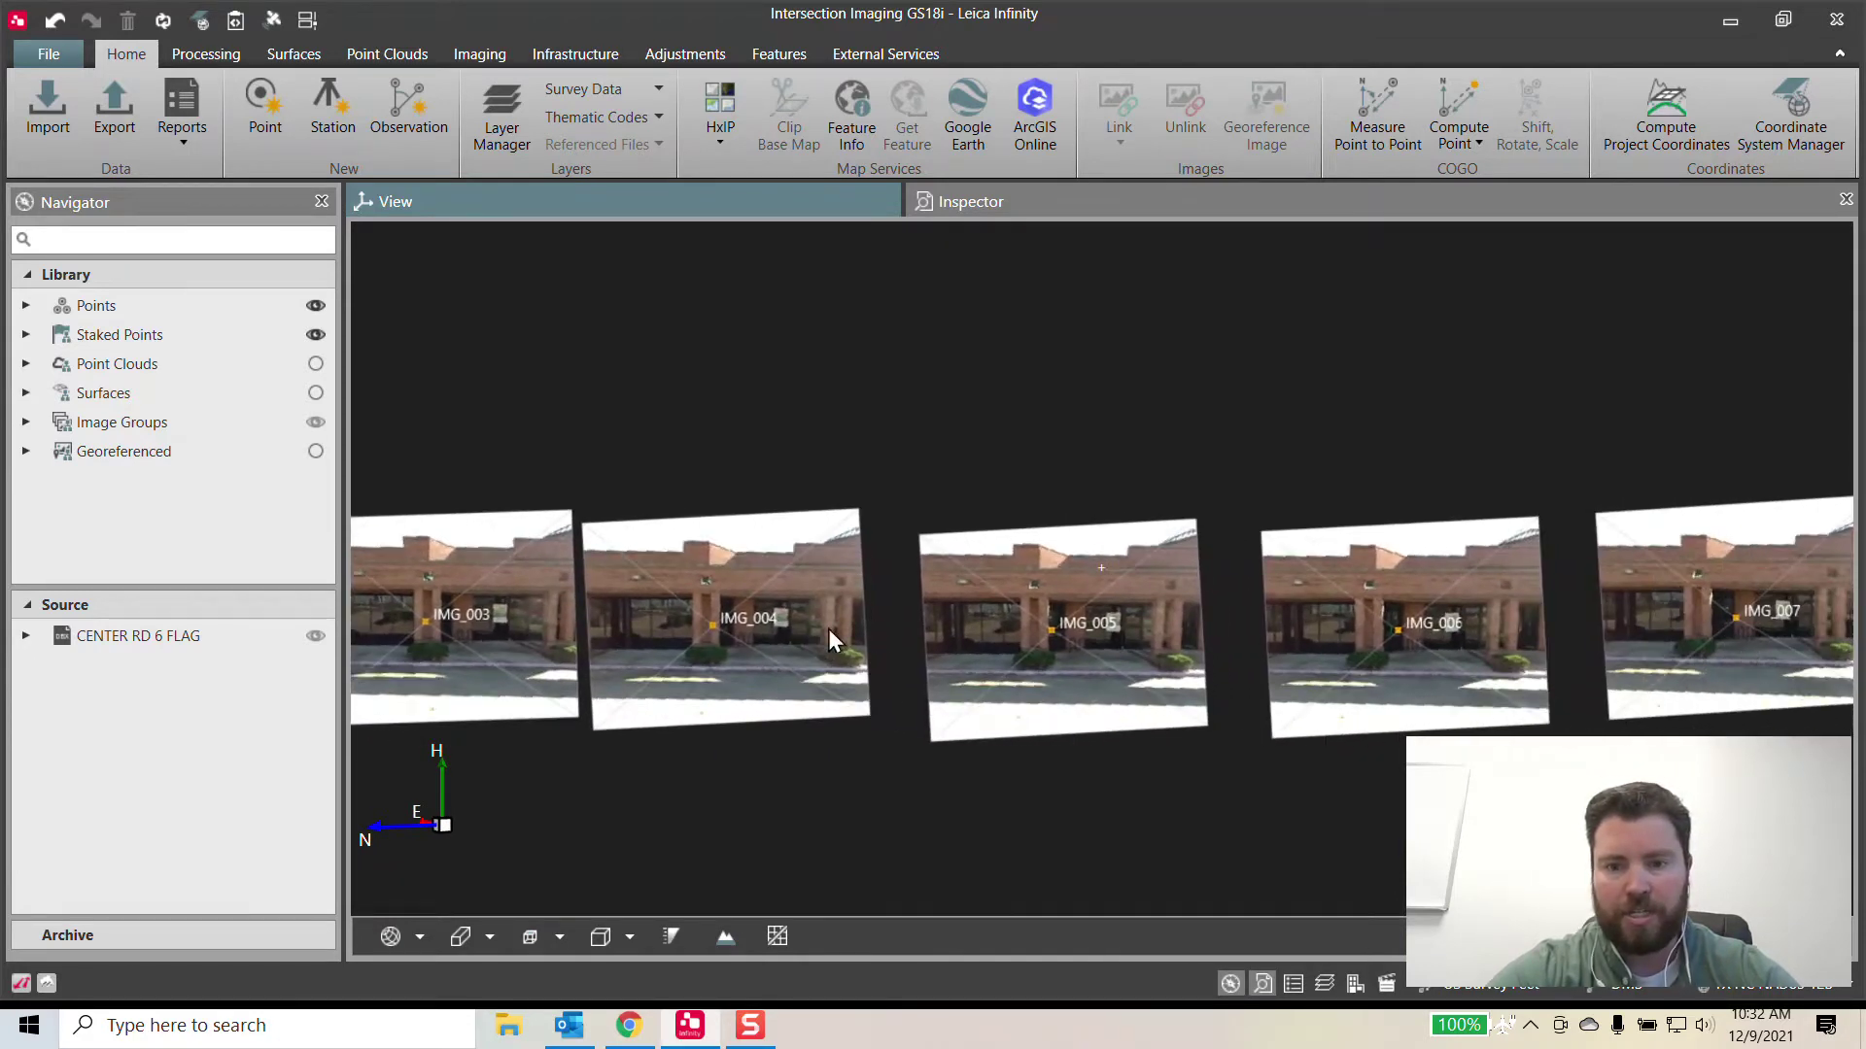
pyautogui.moveTo(1050, 625); pyautogui.dragTo(926, 612, button='middle')
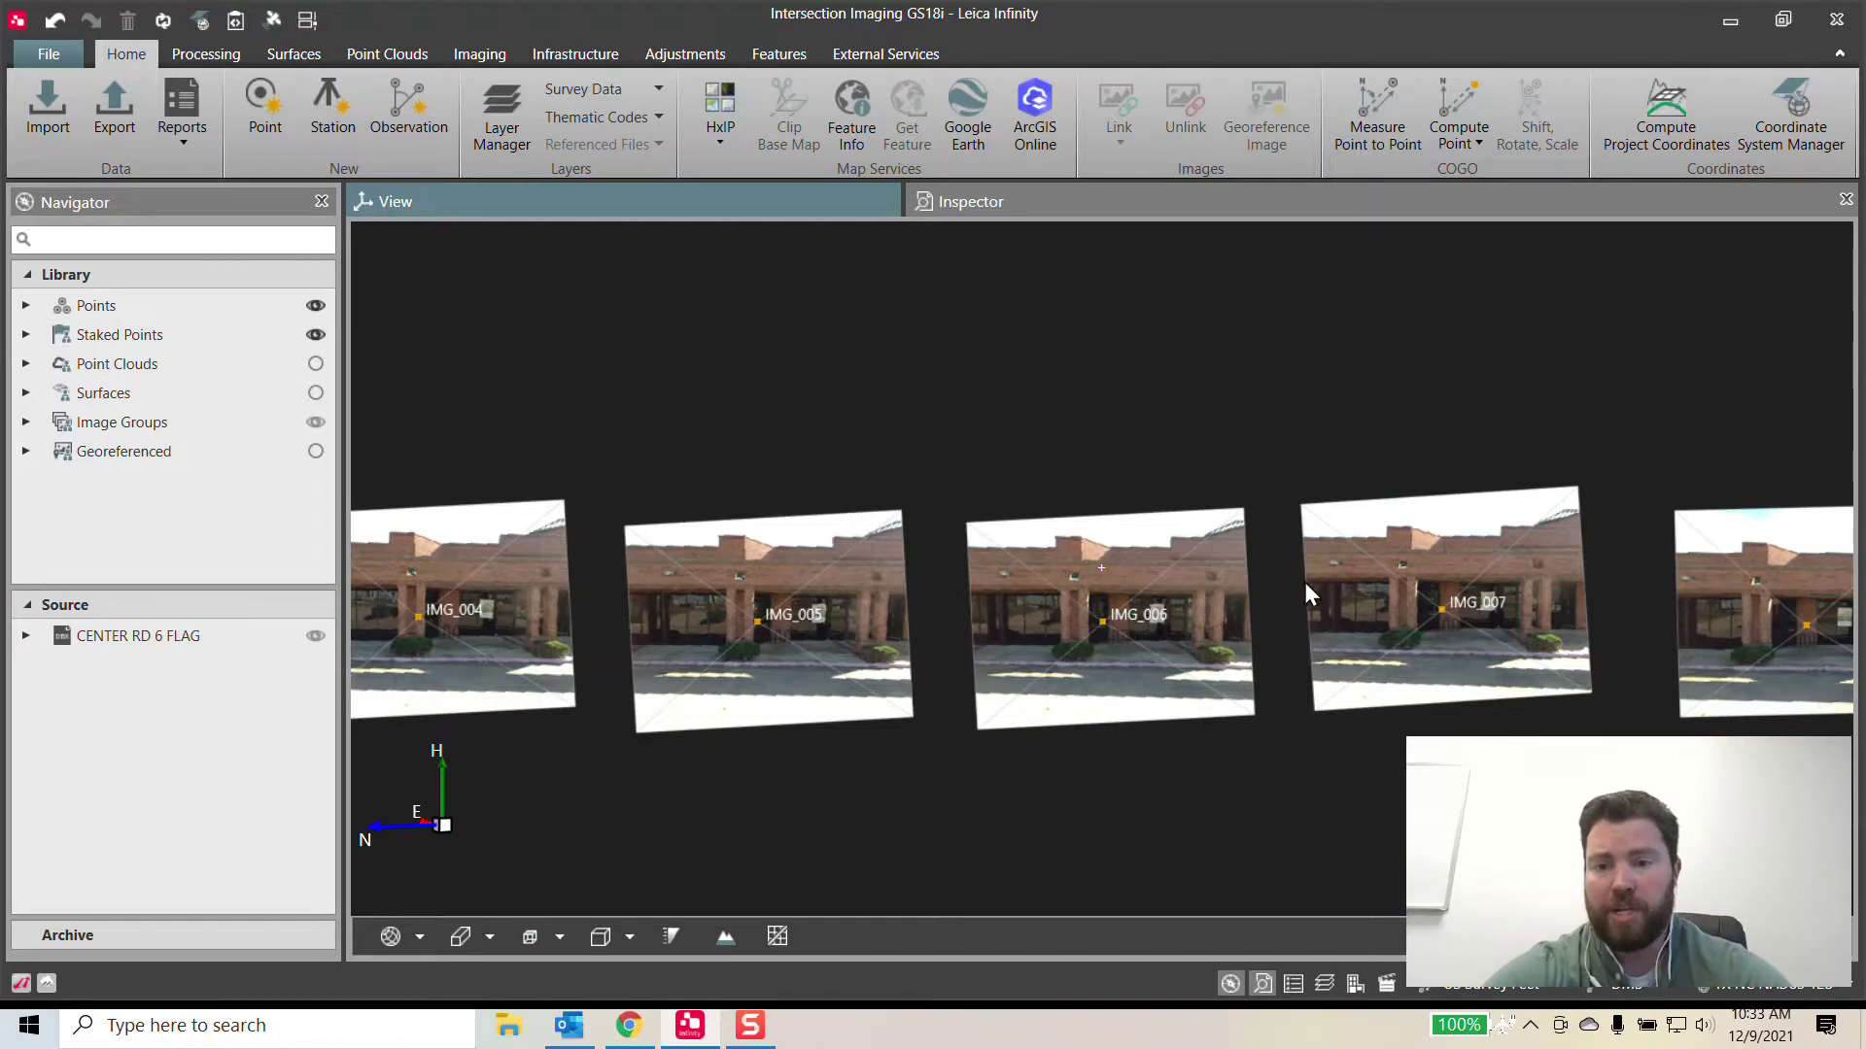
pyautogui.moveTo(1304, 582); pyautogui.dragTo(865, 586, button='middle')
pyautogui.moveTo(811, 583); pyautogui.dragTo(980, 585)
pyautogui.moveTo(1258, 576); pyautogui.dragTo(1041, 635, button='middle')
pyautogui.scroll(-5, 1059, 593)
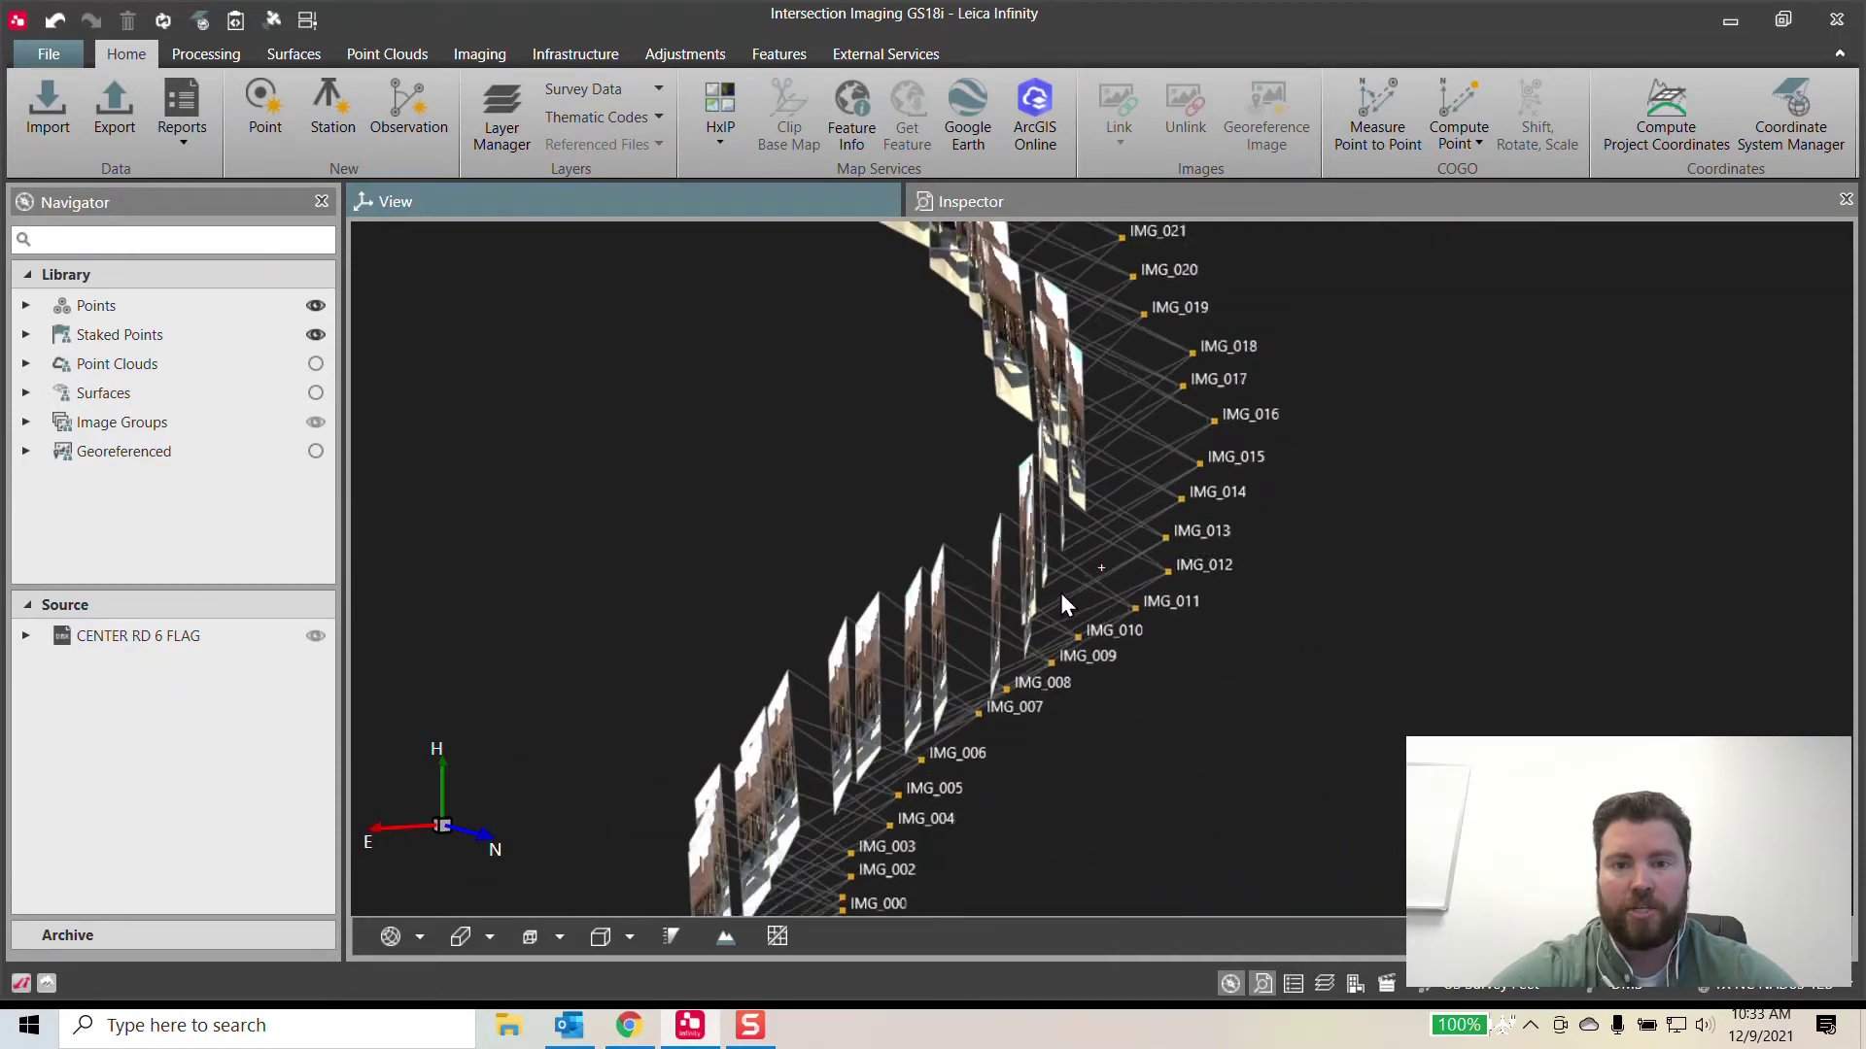
pyautogui.moveTo(1053, 537); pyautogui.dragTo(865, 522)
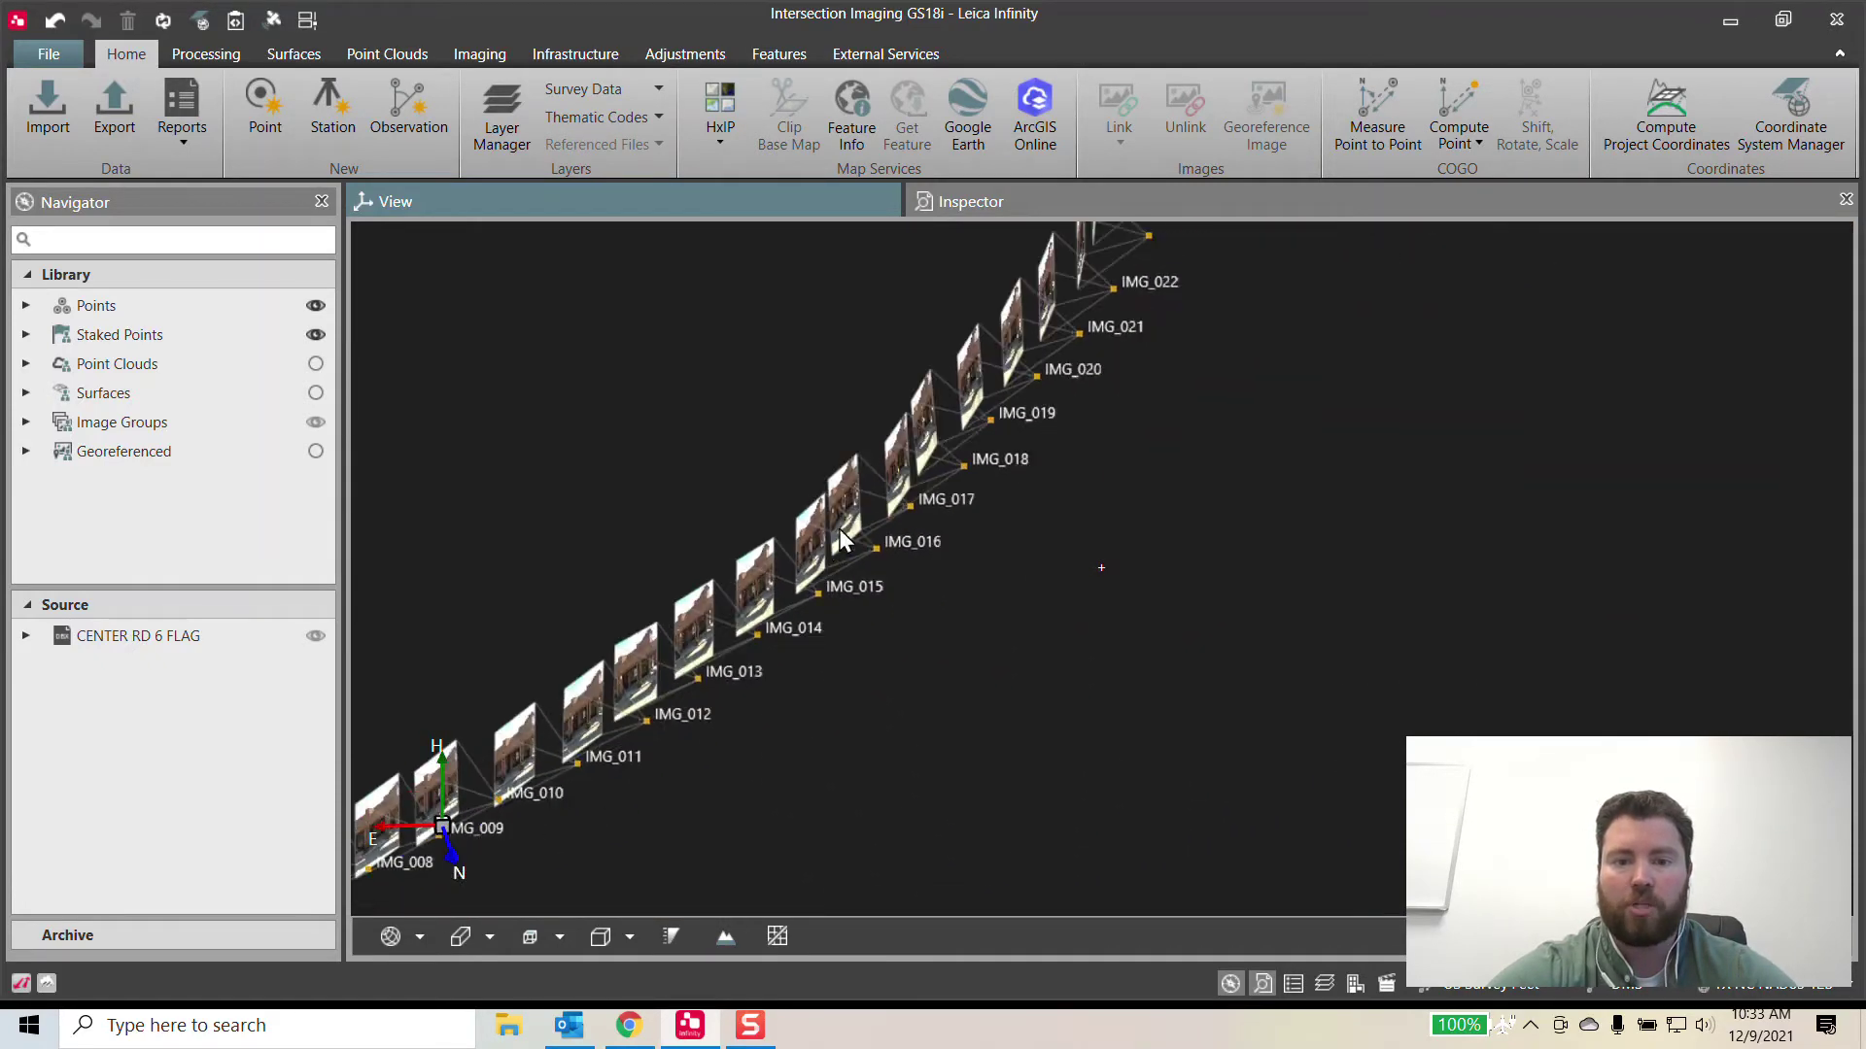
pyautogui.scroll(5, 861, 528)
pyautogui.scroll(-10, 824, 509)
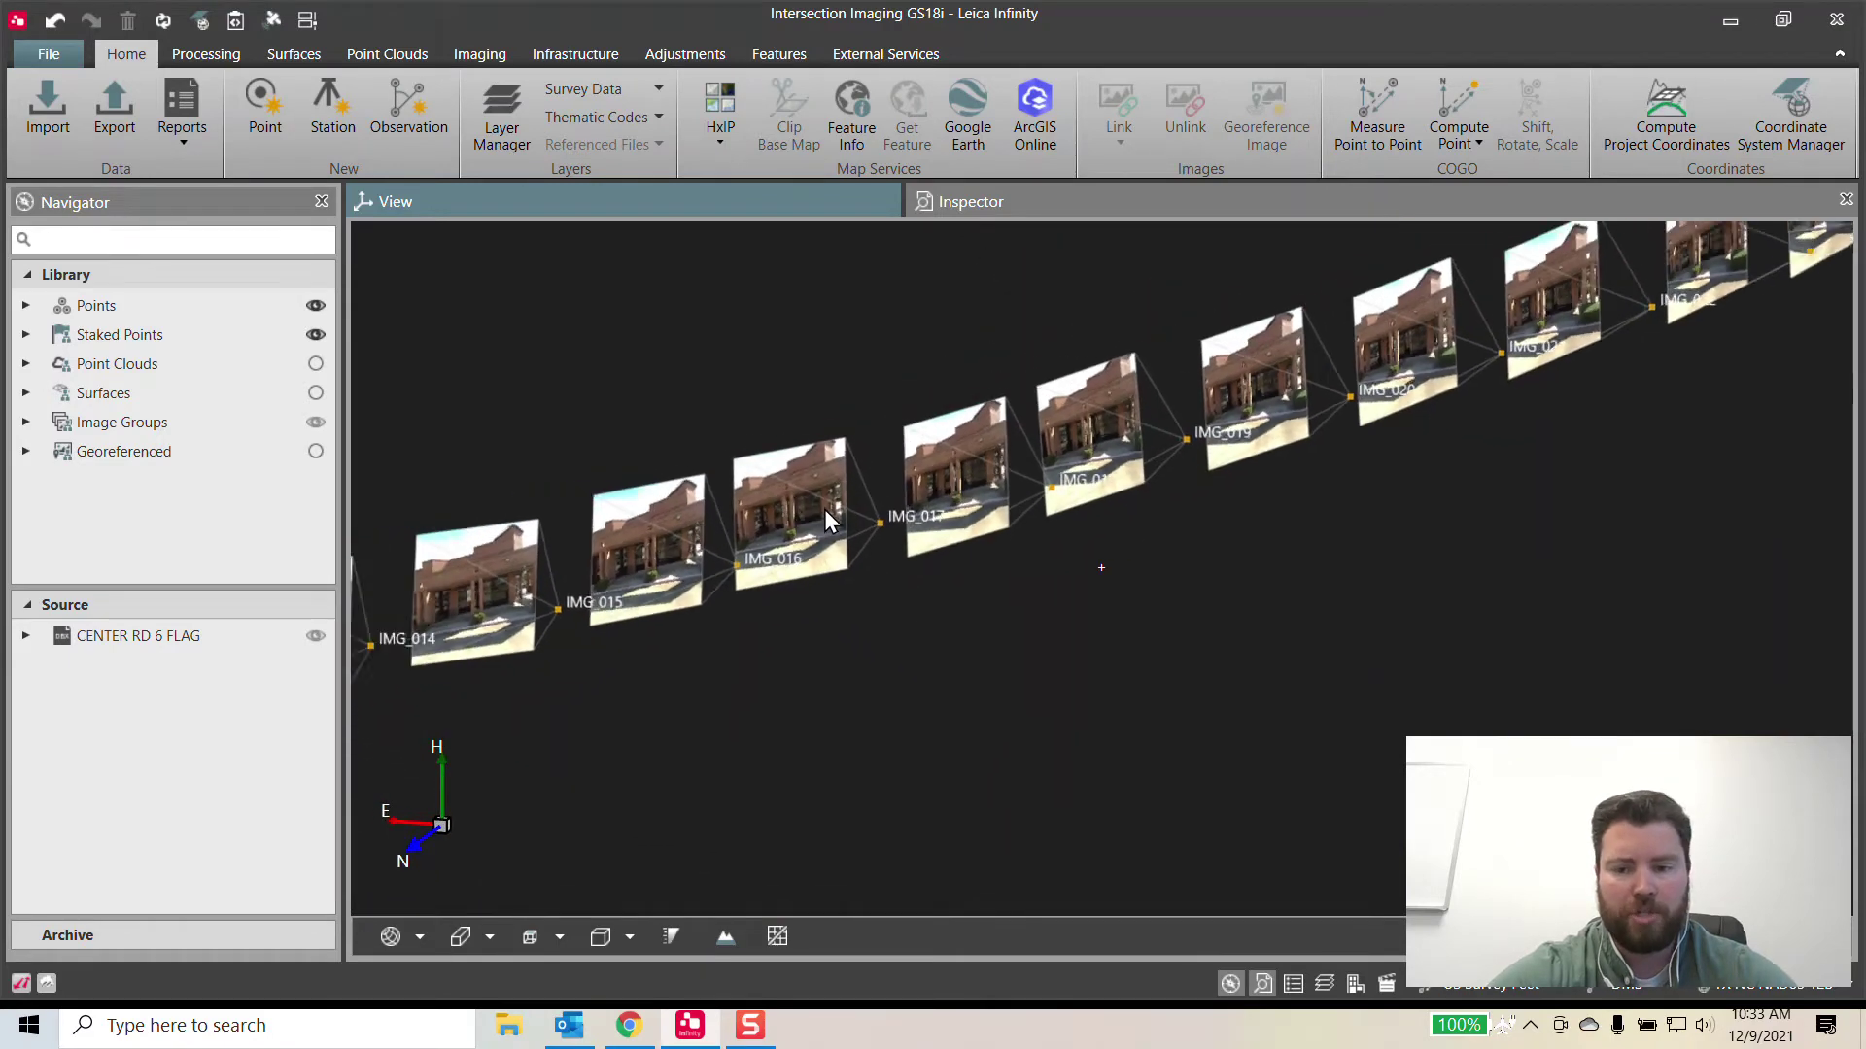
pyautogui.moveTo(1101, 568); pyautogui.dragTo(971, 538)
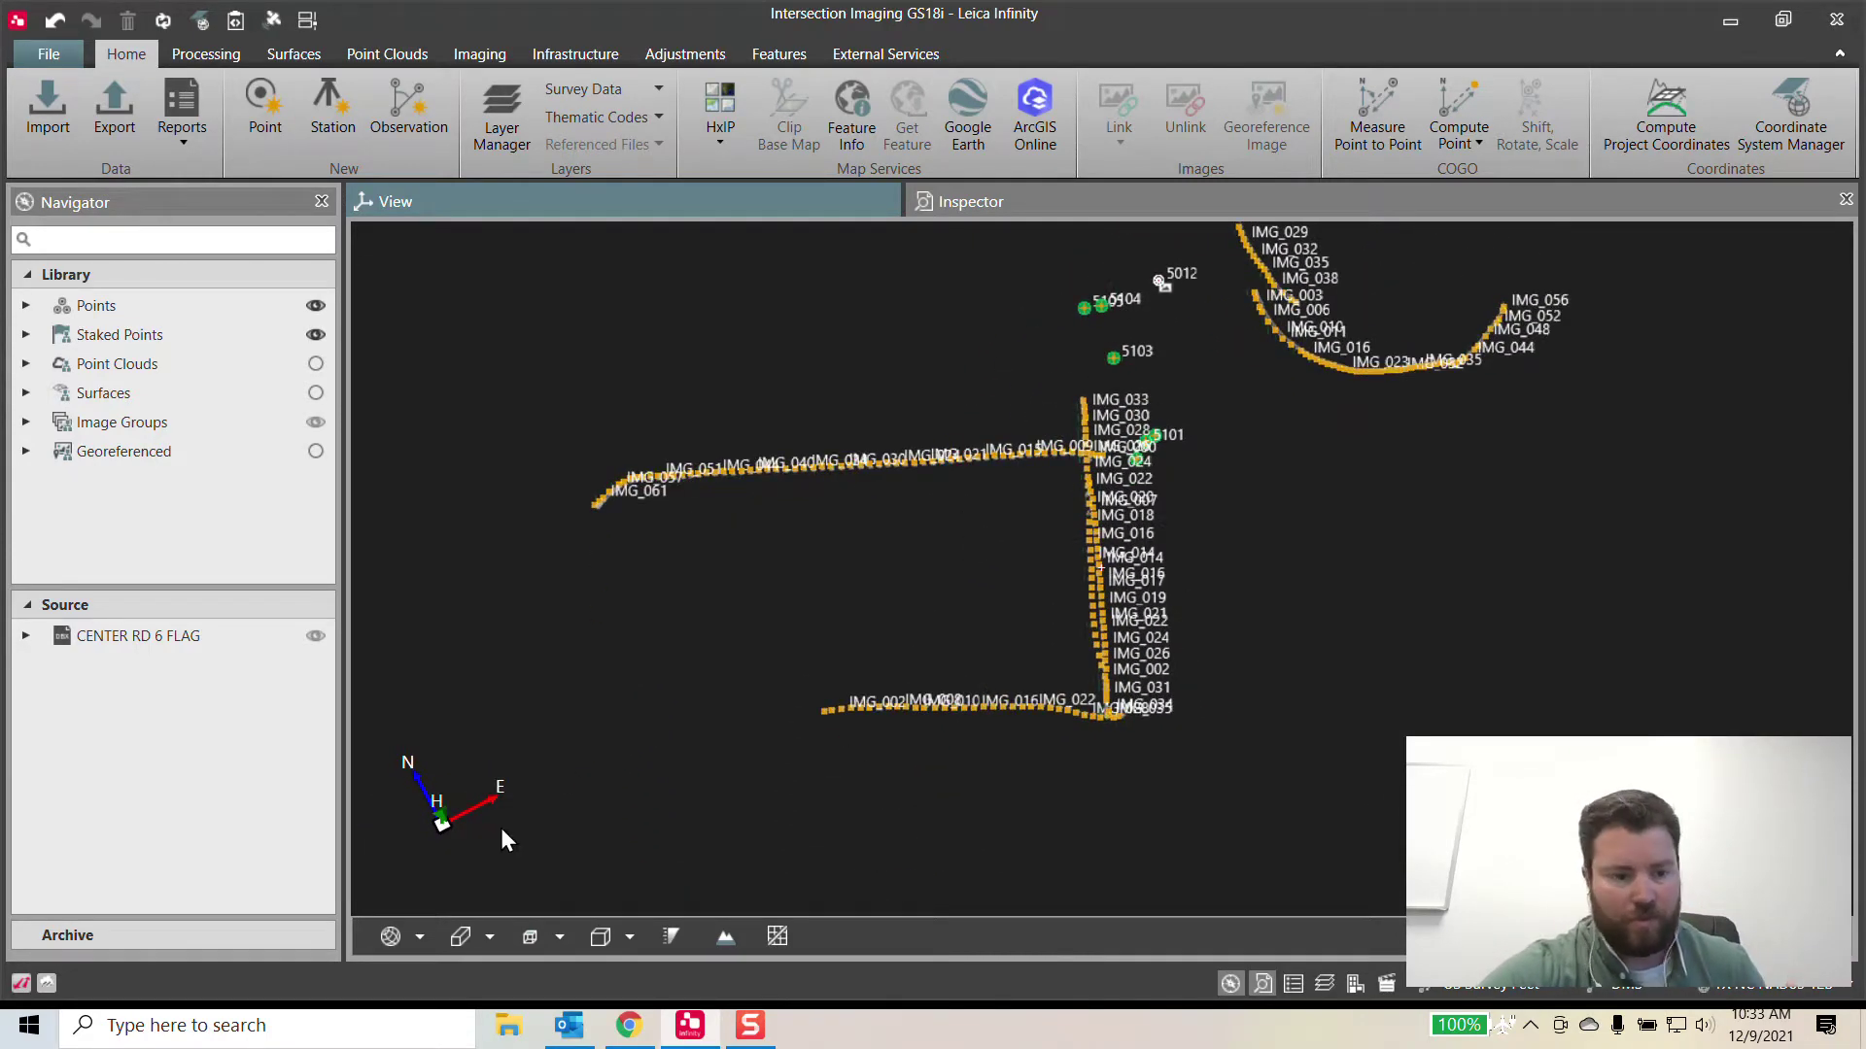
# - Return to the 2D Plane View and show the georeferenced background image under the capture paths
pyautogui.click(424, 936)
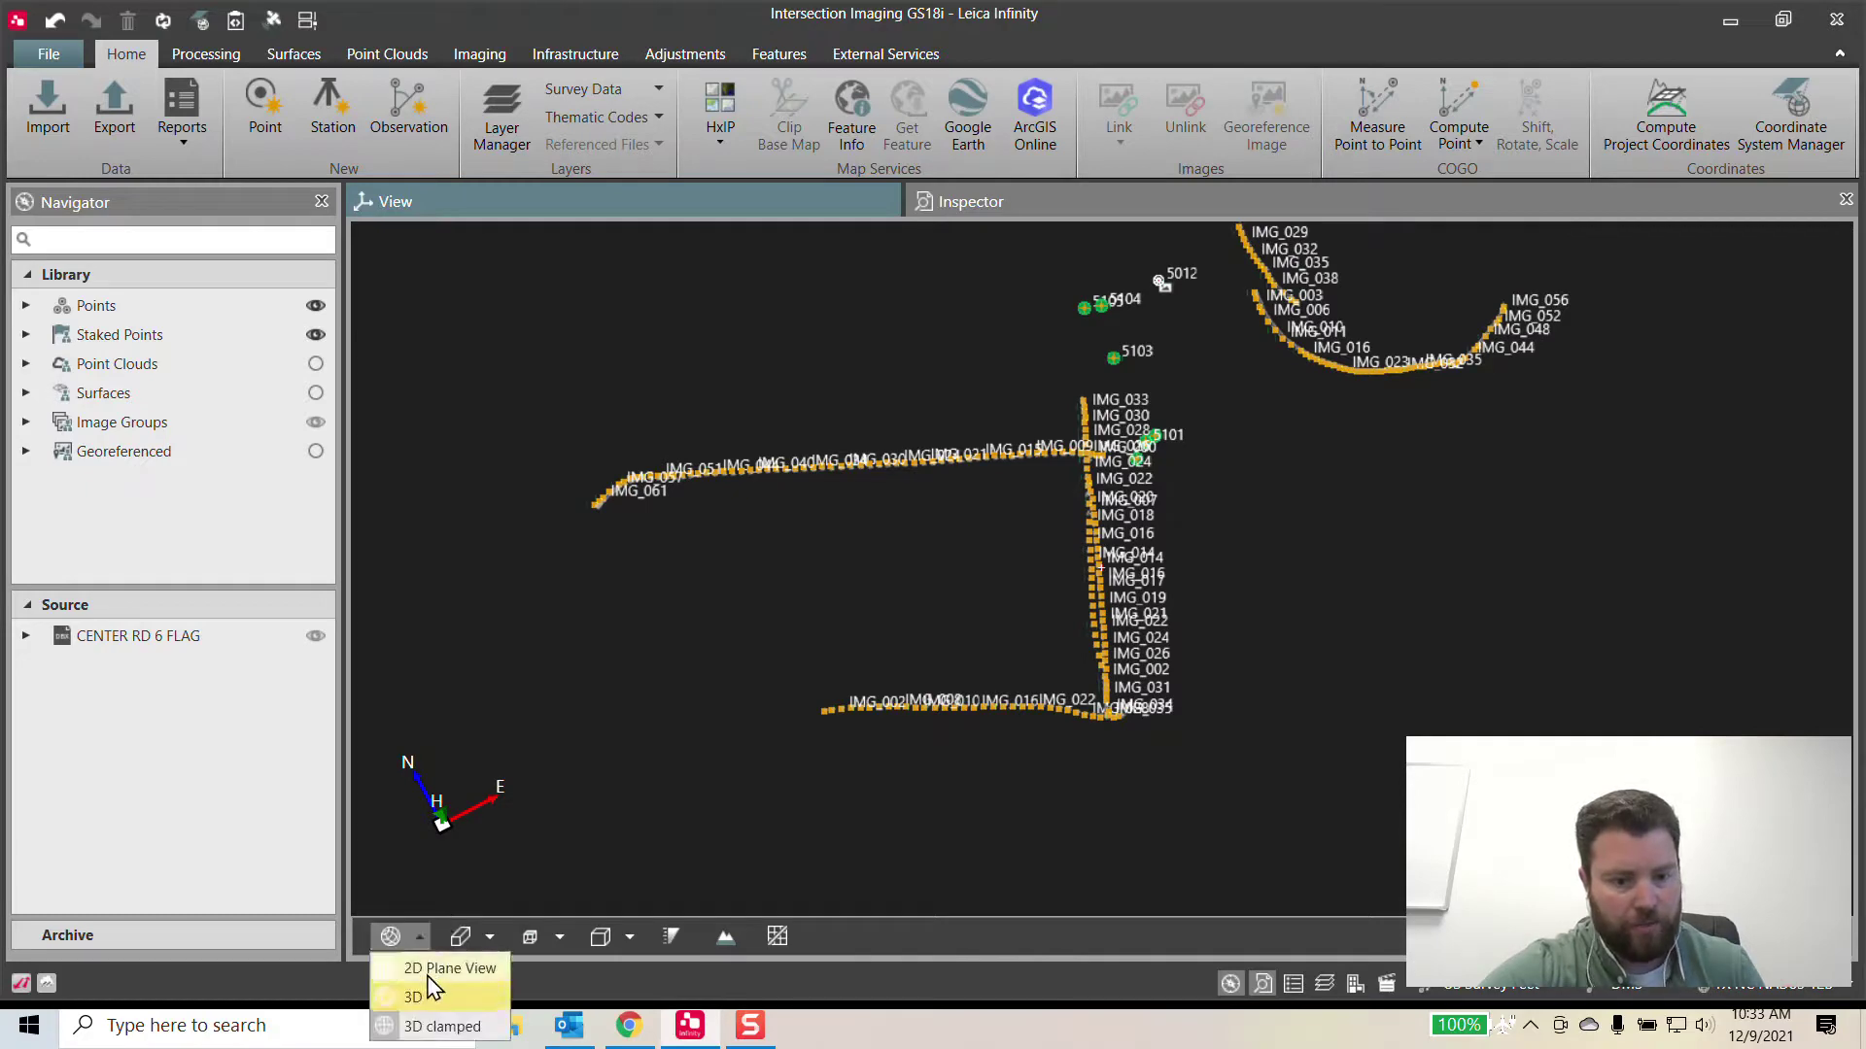
pyautogui.click(445, 966)
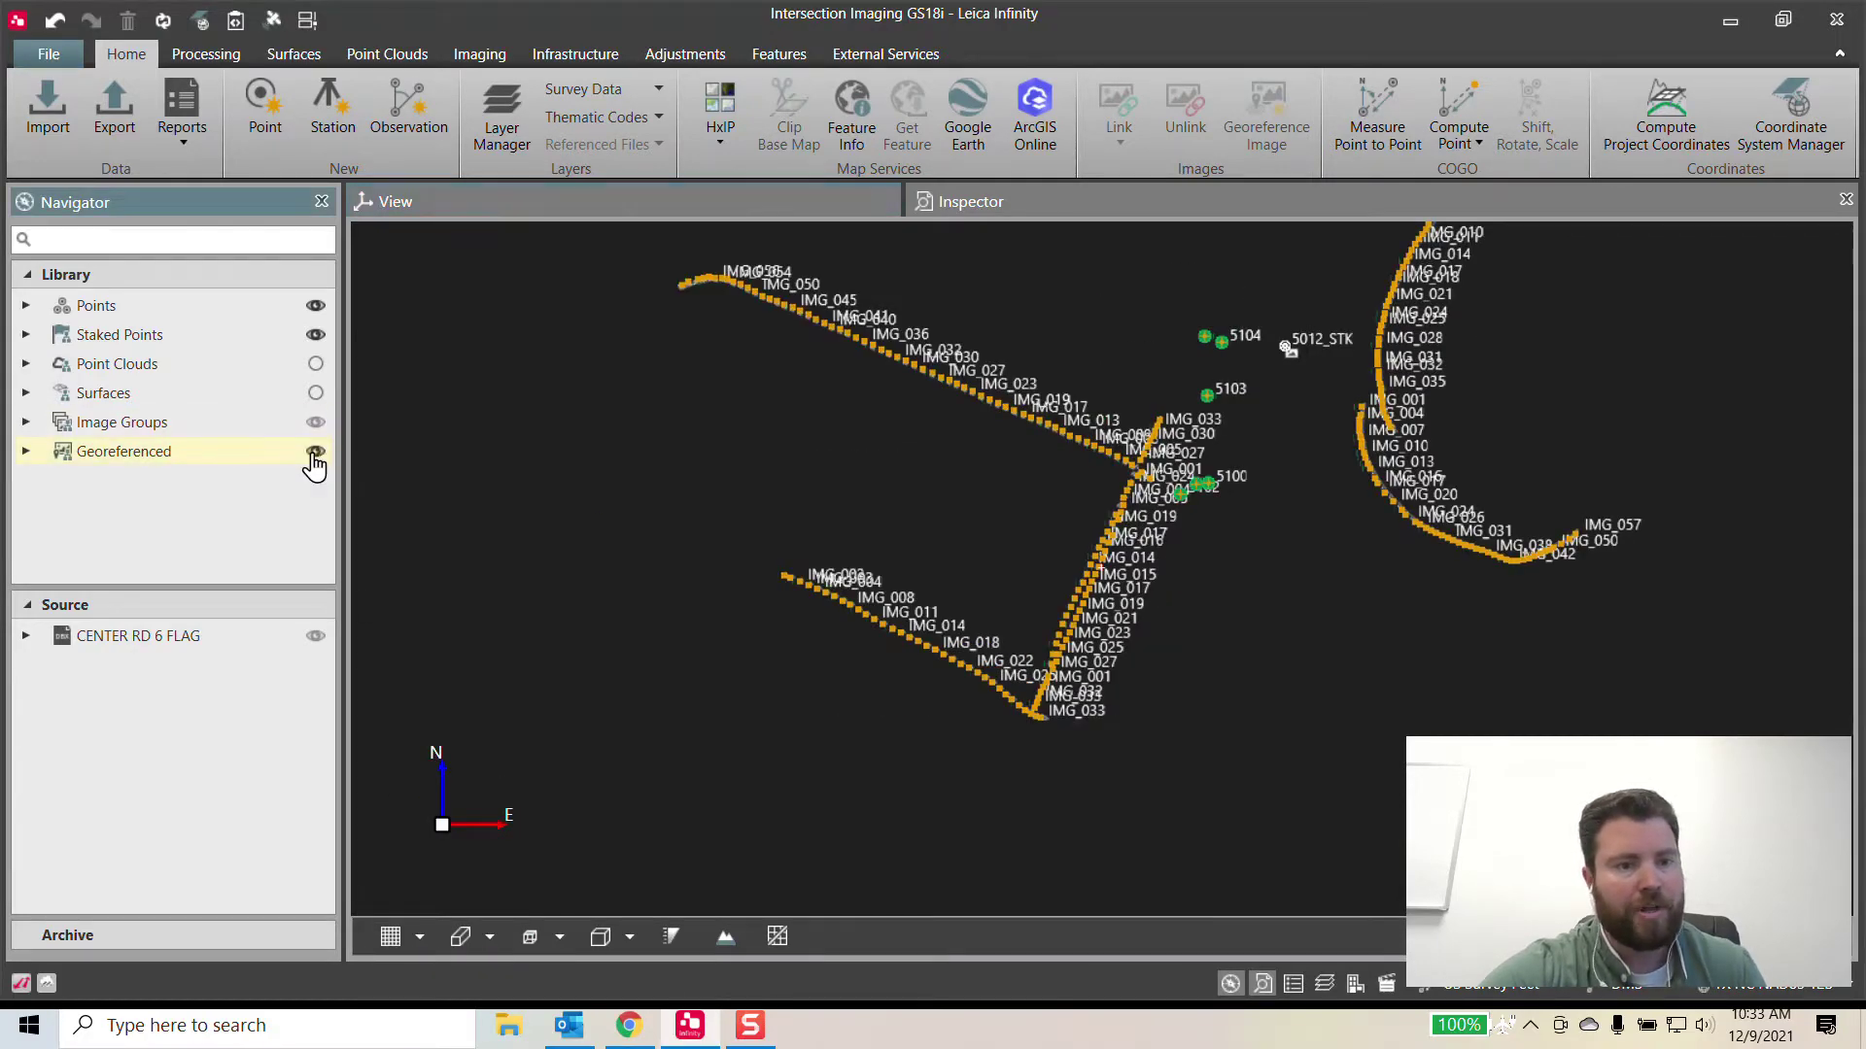
pyautogui.click(315, 451)
pyautogui.moveTo(959, 522); pyautogui.dragTo(727, 644)
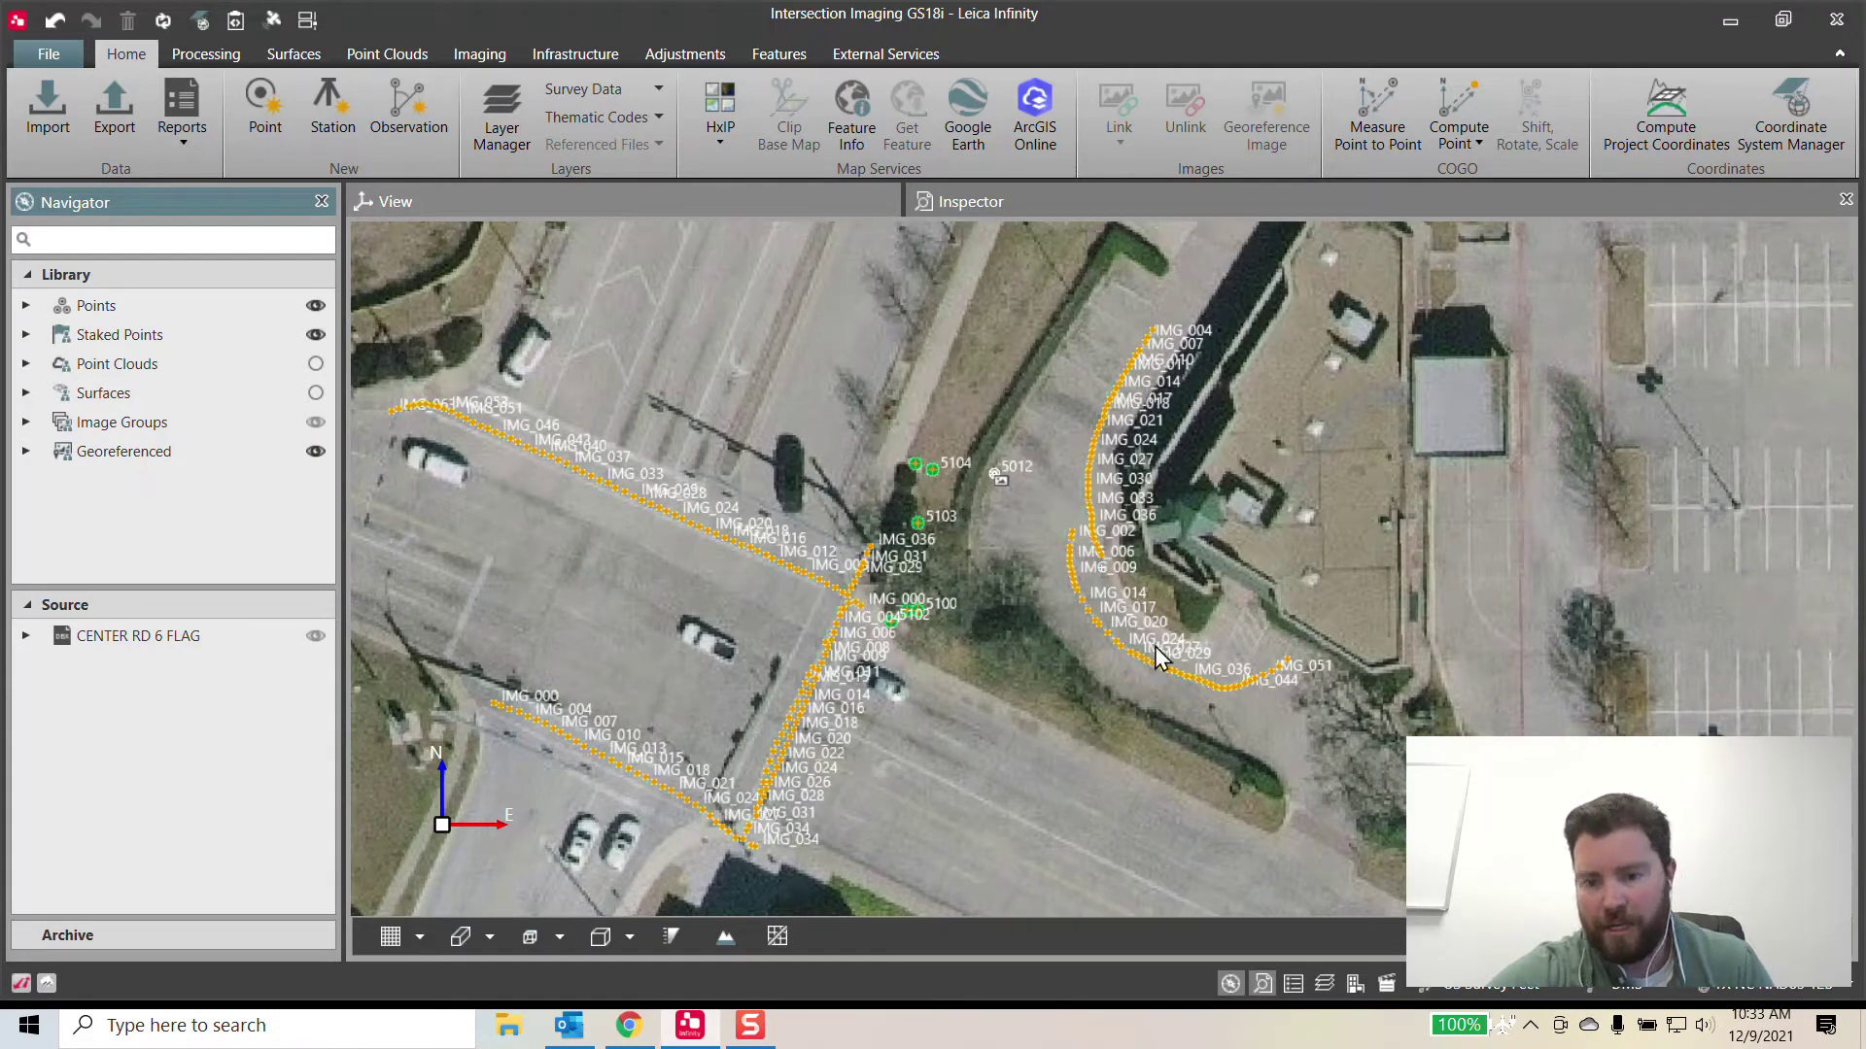
pyautogui.moveTo(885, 579); pyautogui.dragTo(1016, 531)
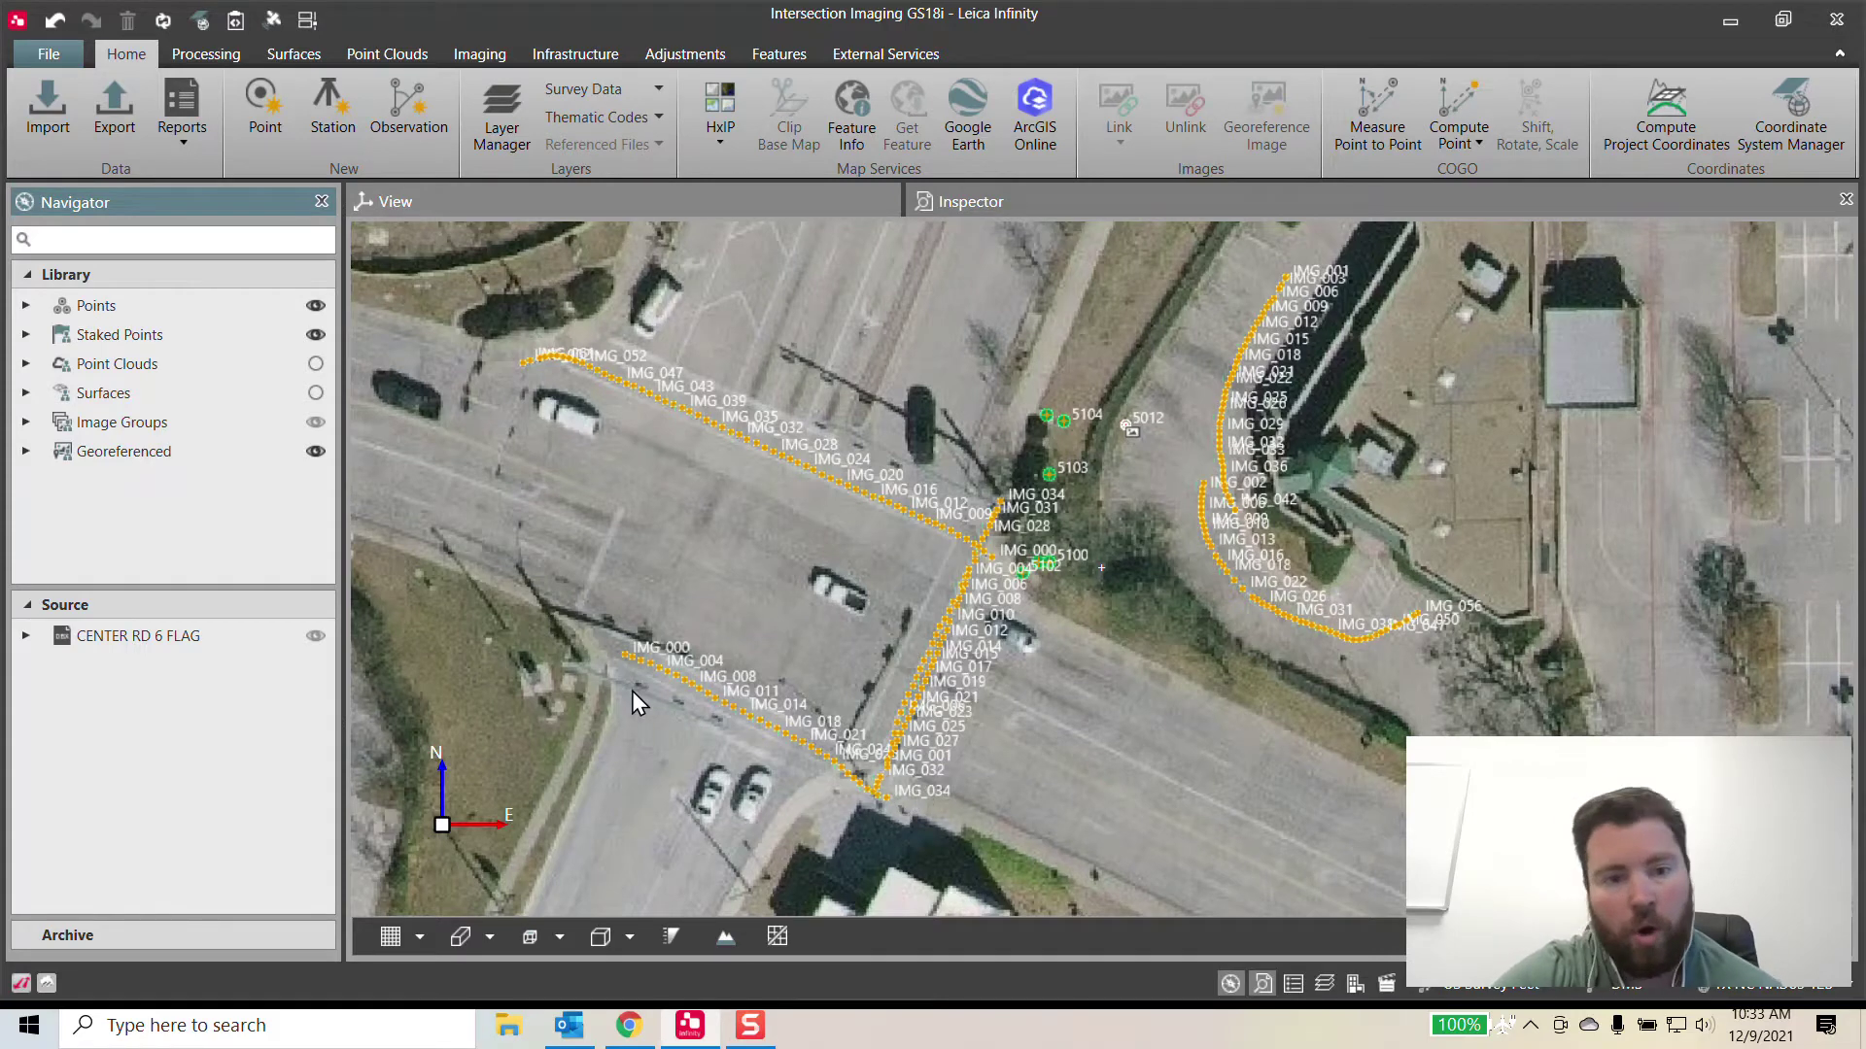
# - Set the display to 3D and turn off the georeferenced background image beneath the capture paths
pyautogui.click(398, 942)
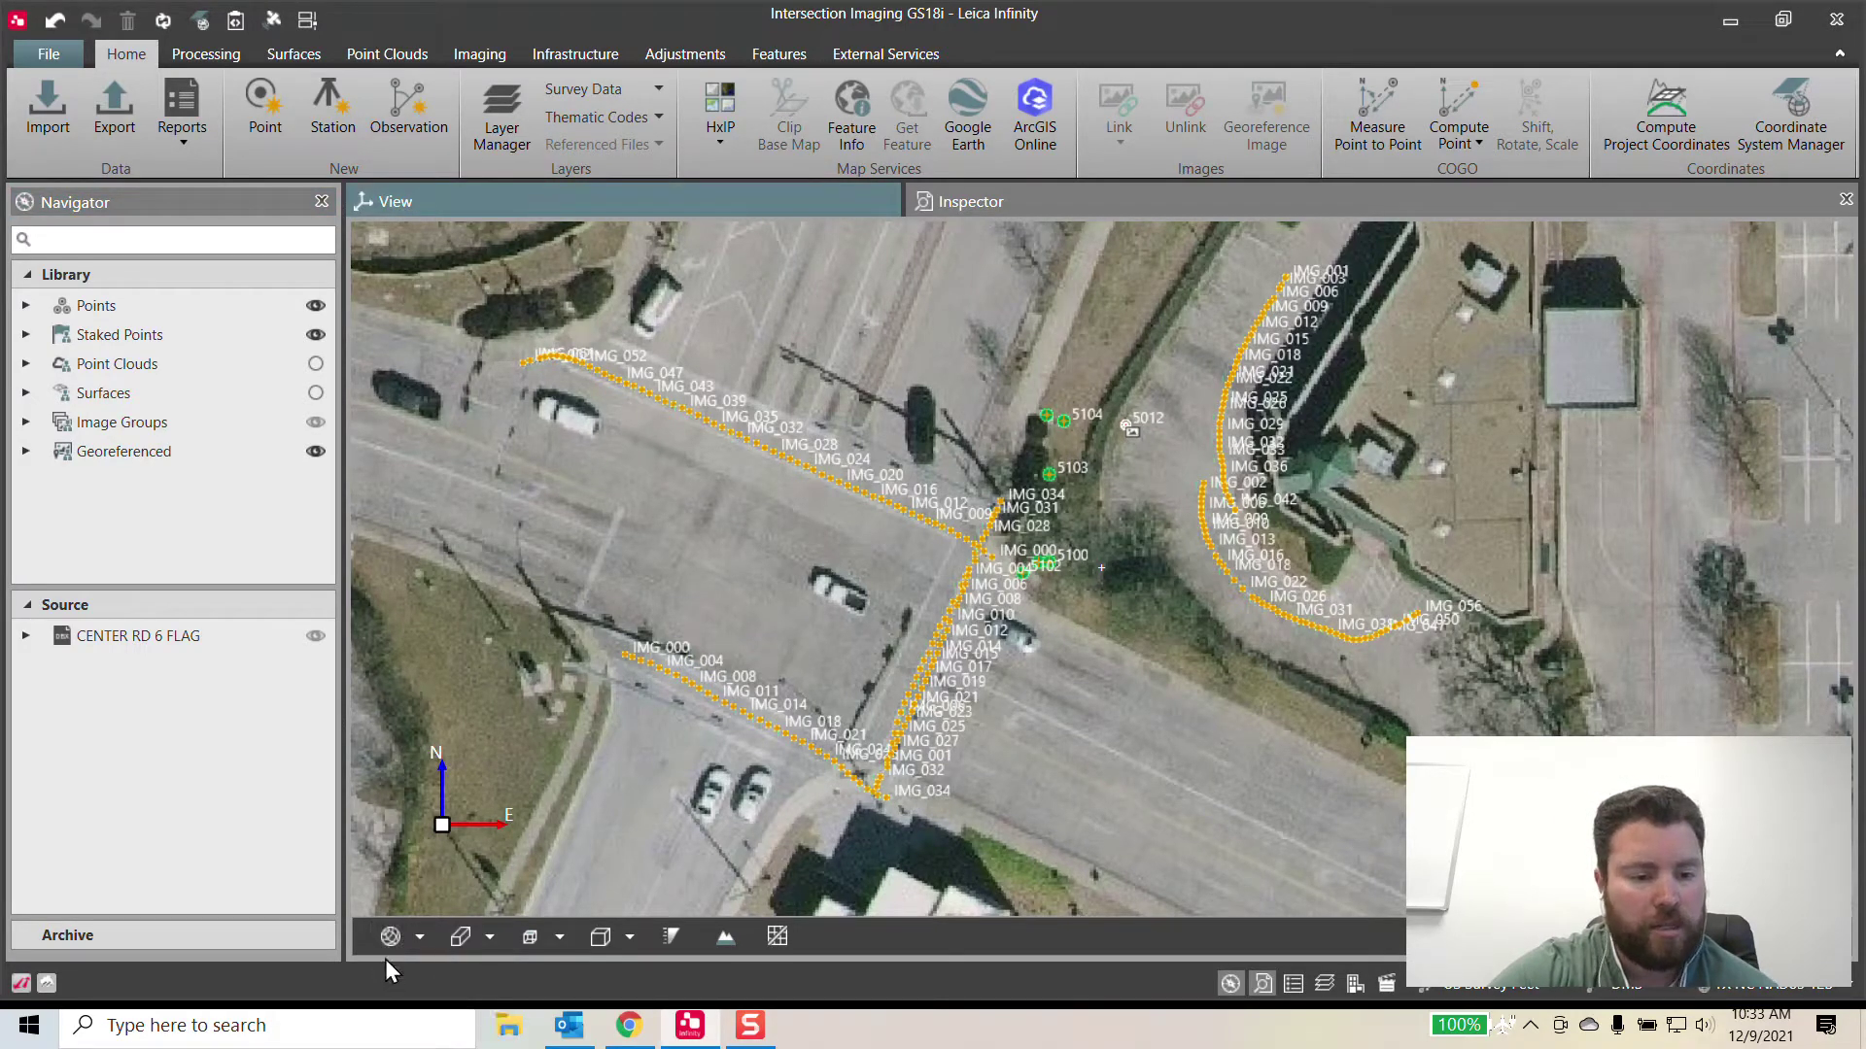
pyautogui.click(316, 451)
pyautogui.moveTo(602, 457); pyautogui.dragTo(730, 452)
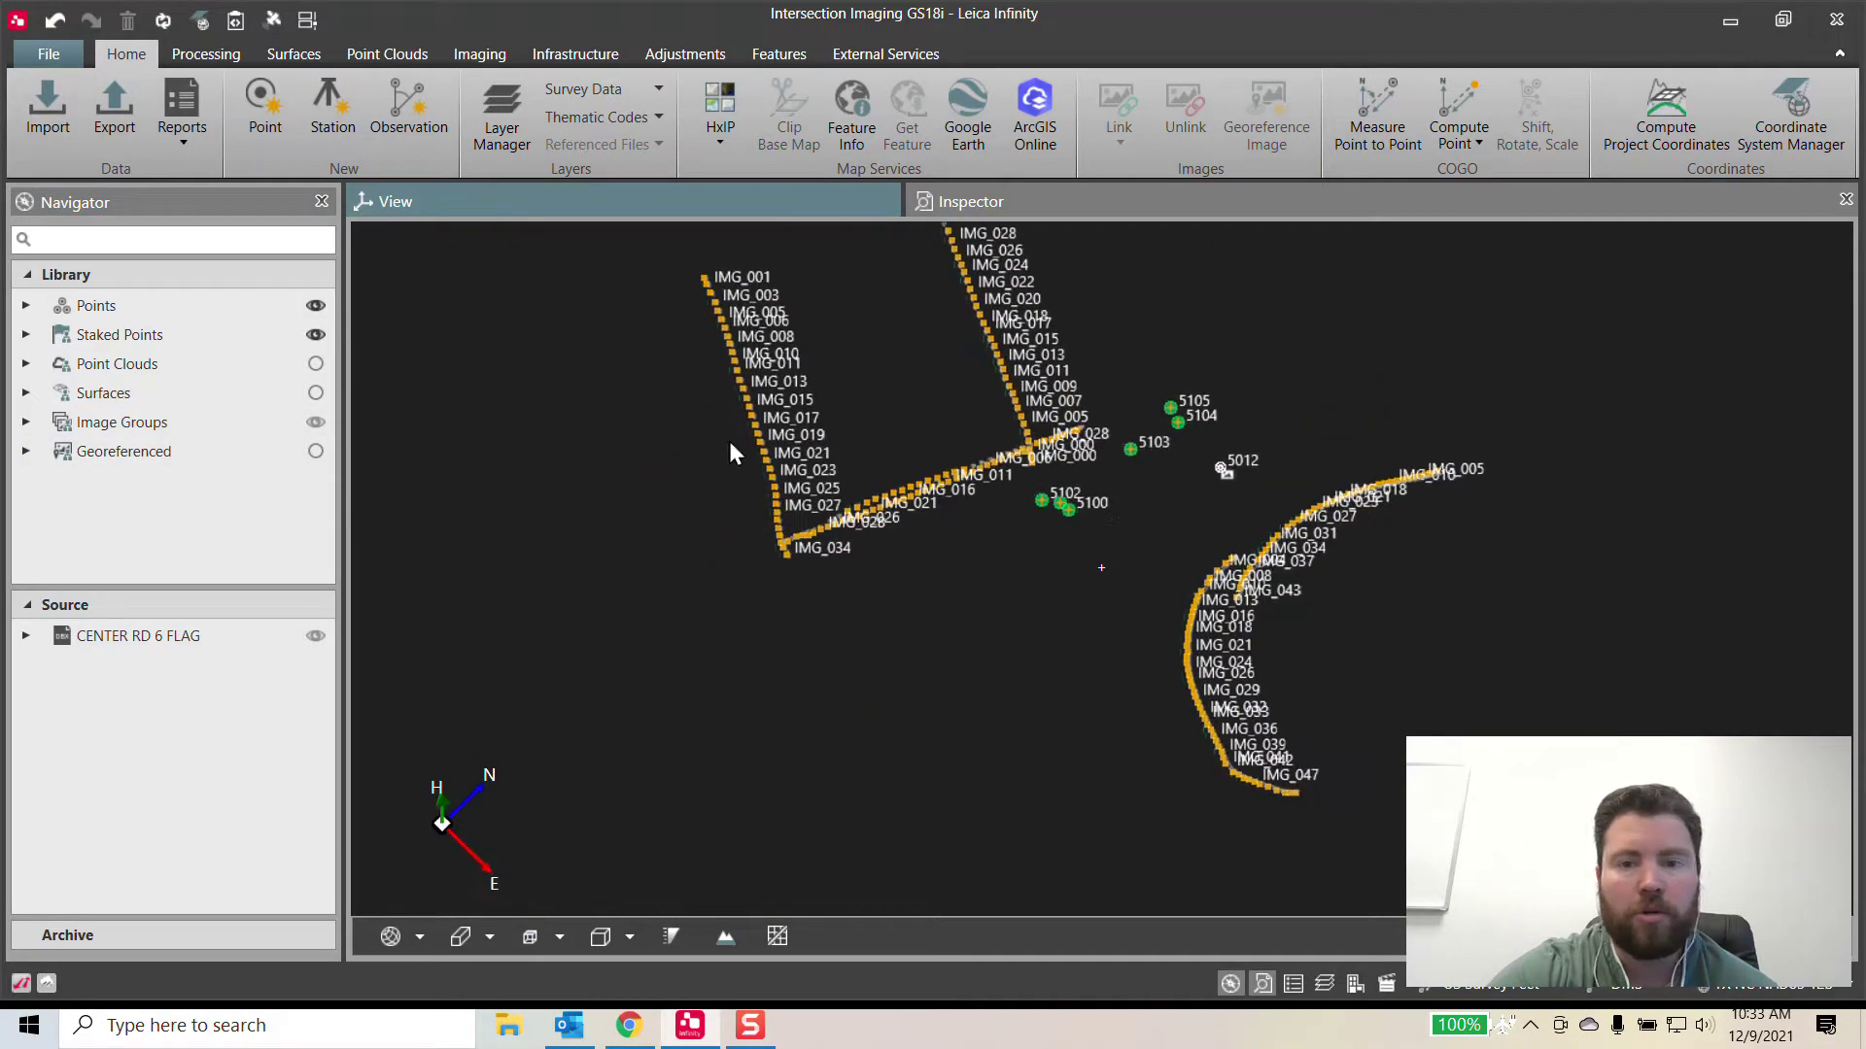
# - Examine the road images along the intersection's capture paths in 3D, including IMG_013 to IMG_019
pyautogui.scroll(10, 1010, 363)
pyautogui.moveTo(1121, 573); pyautogui.dragTo(1180, 569)
pyautogui.scroll(6, 1141, 506)
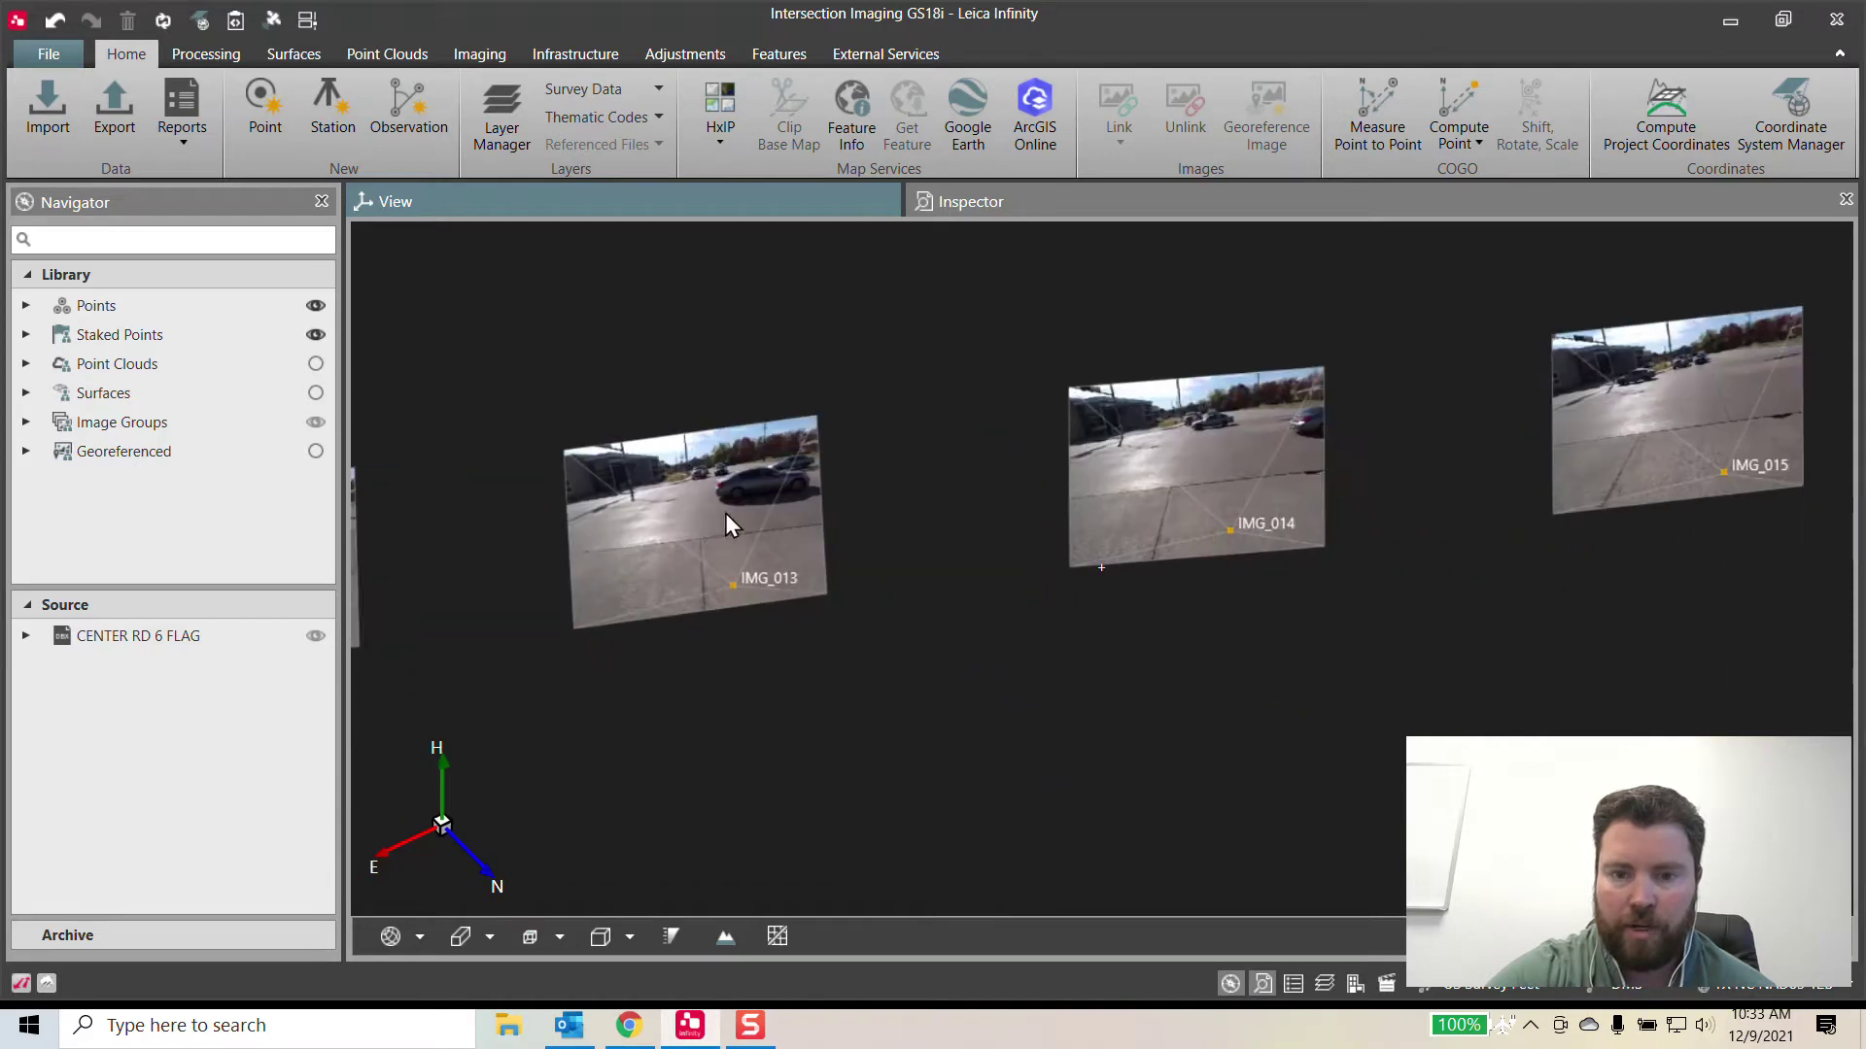
pyautogui.moveTo(1281, 499); pyautogui.dragTo(825, 556, button='middle')
pyautogui.moveTo(1281, 461)
pyautogui.mouseDown(button='middle')
pyautogui.moveTo(982, 512)
pyautogui.moveTo(636, 533)
pyautogui.mouseUp(button='middle')
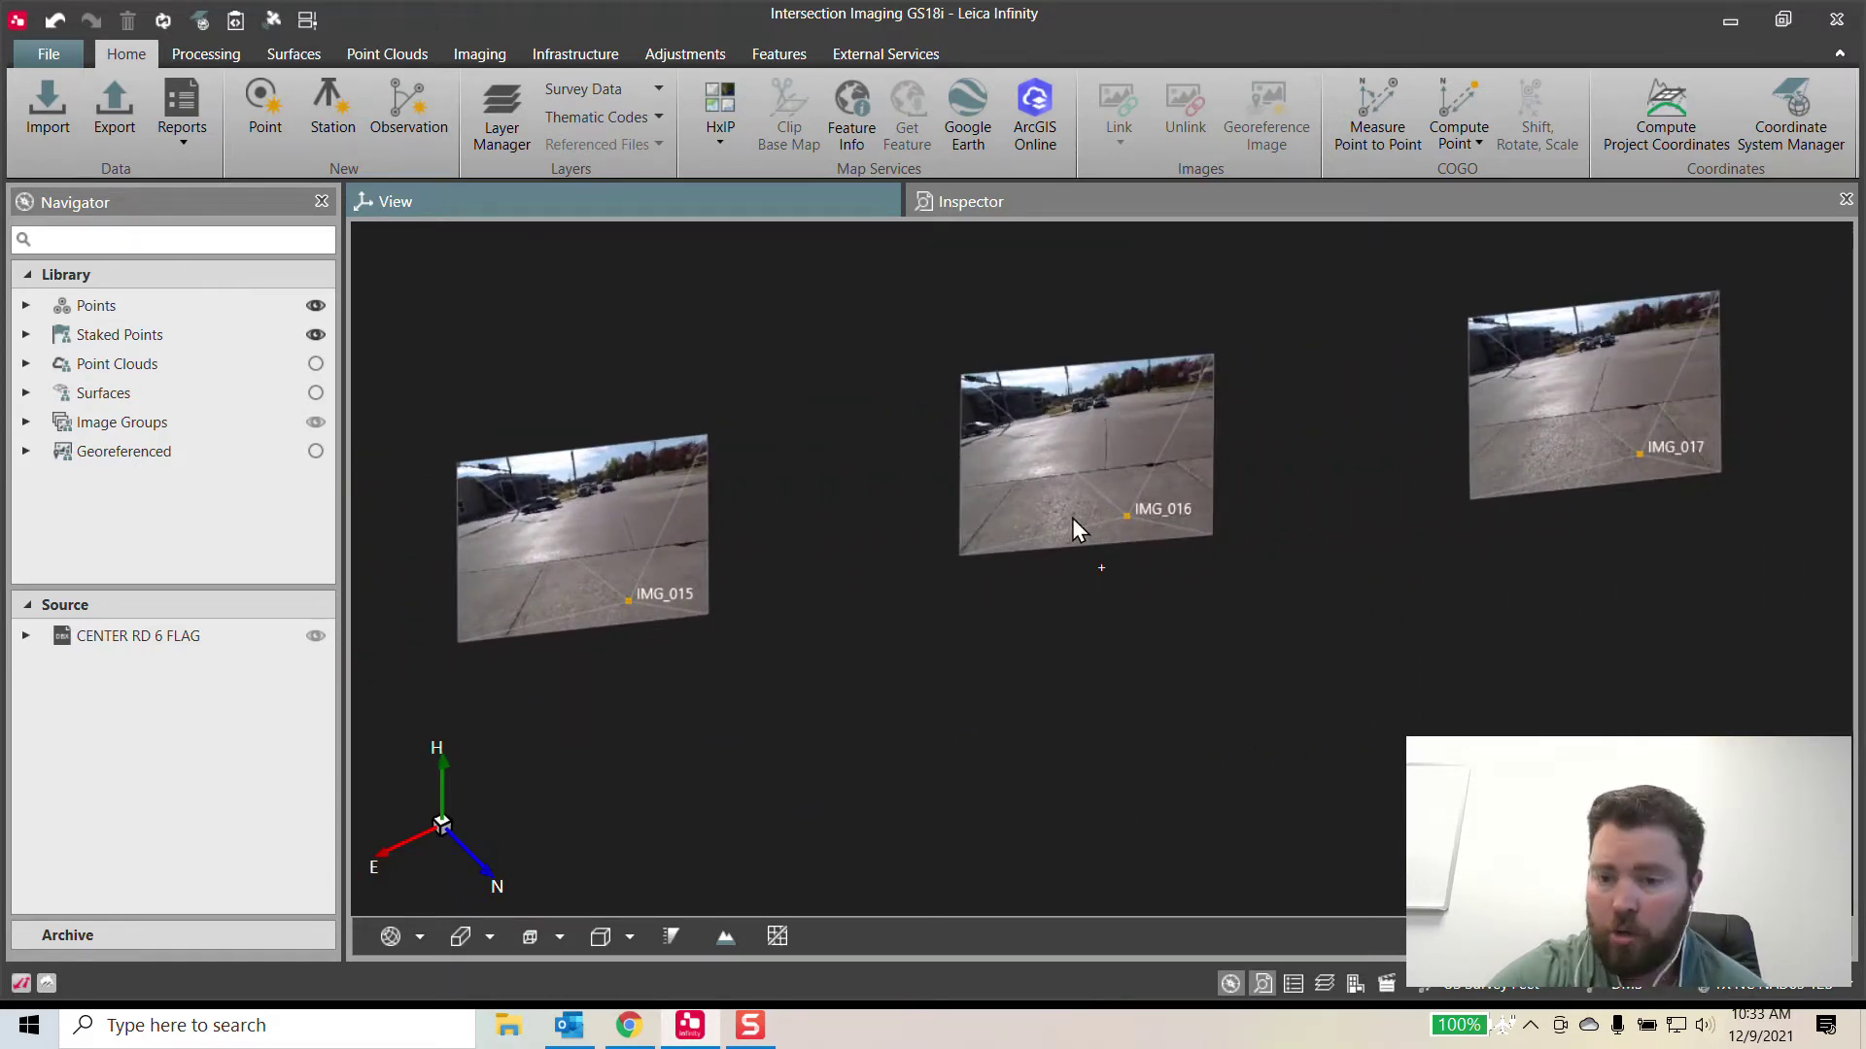
pyautogui.scroll(-5, 978, 561)
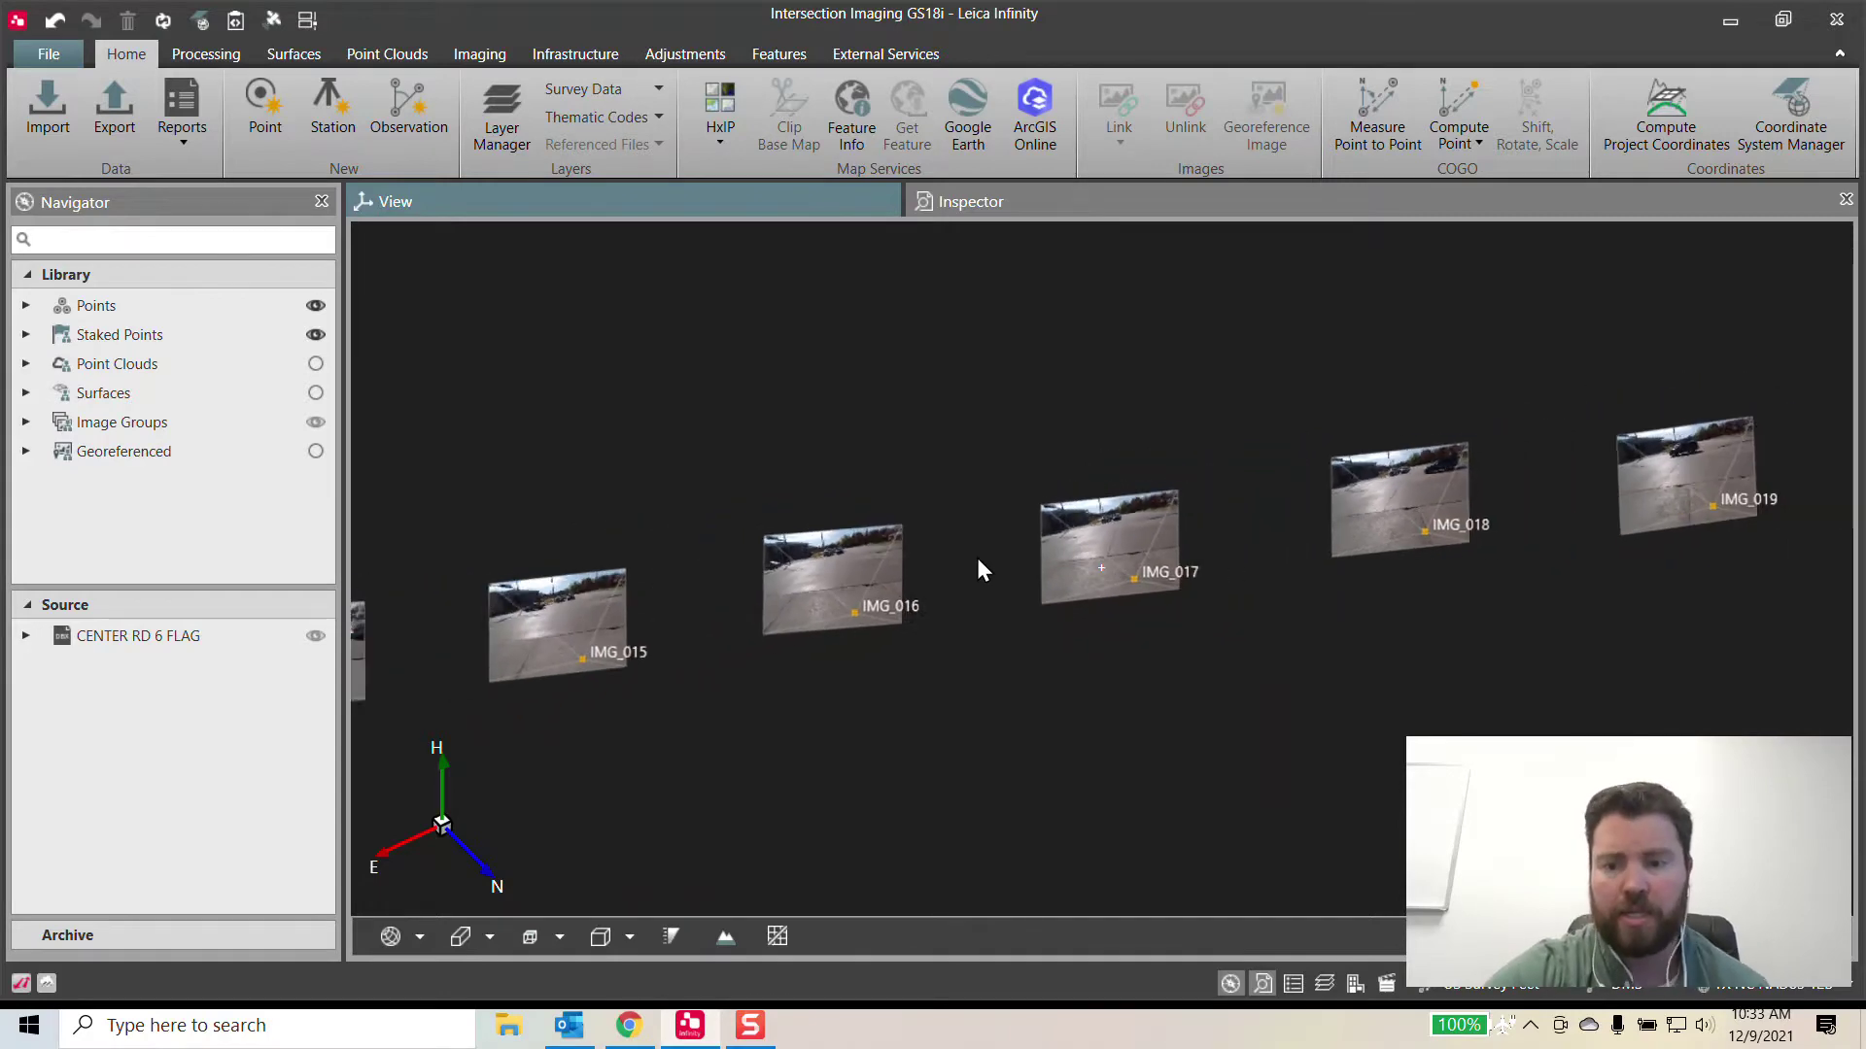
pyautogui.scroll(-6, 976, 563)
pyautogui.moveTo(647, 550); pyautogui.dragTo(831, 761)
pyautogui.scroll(6, 1007, 689)
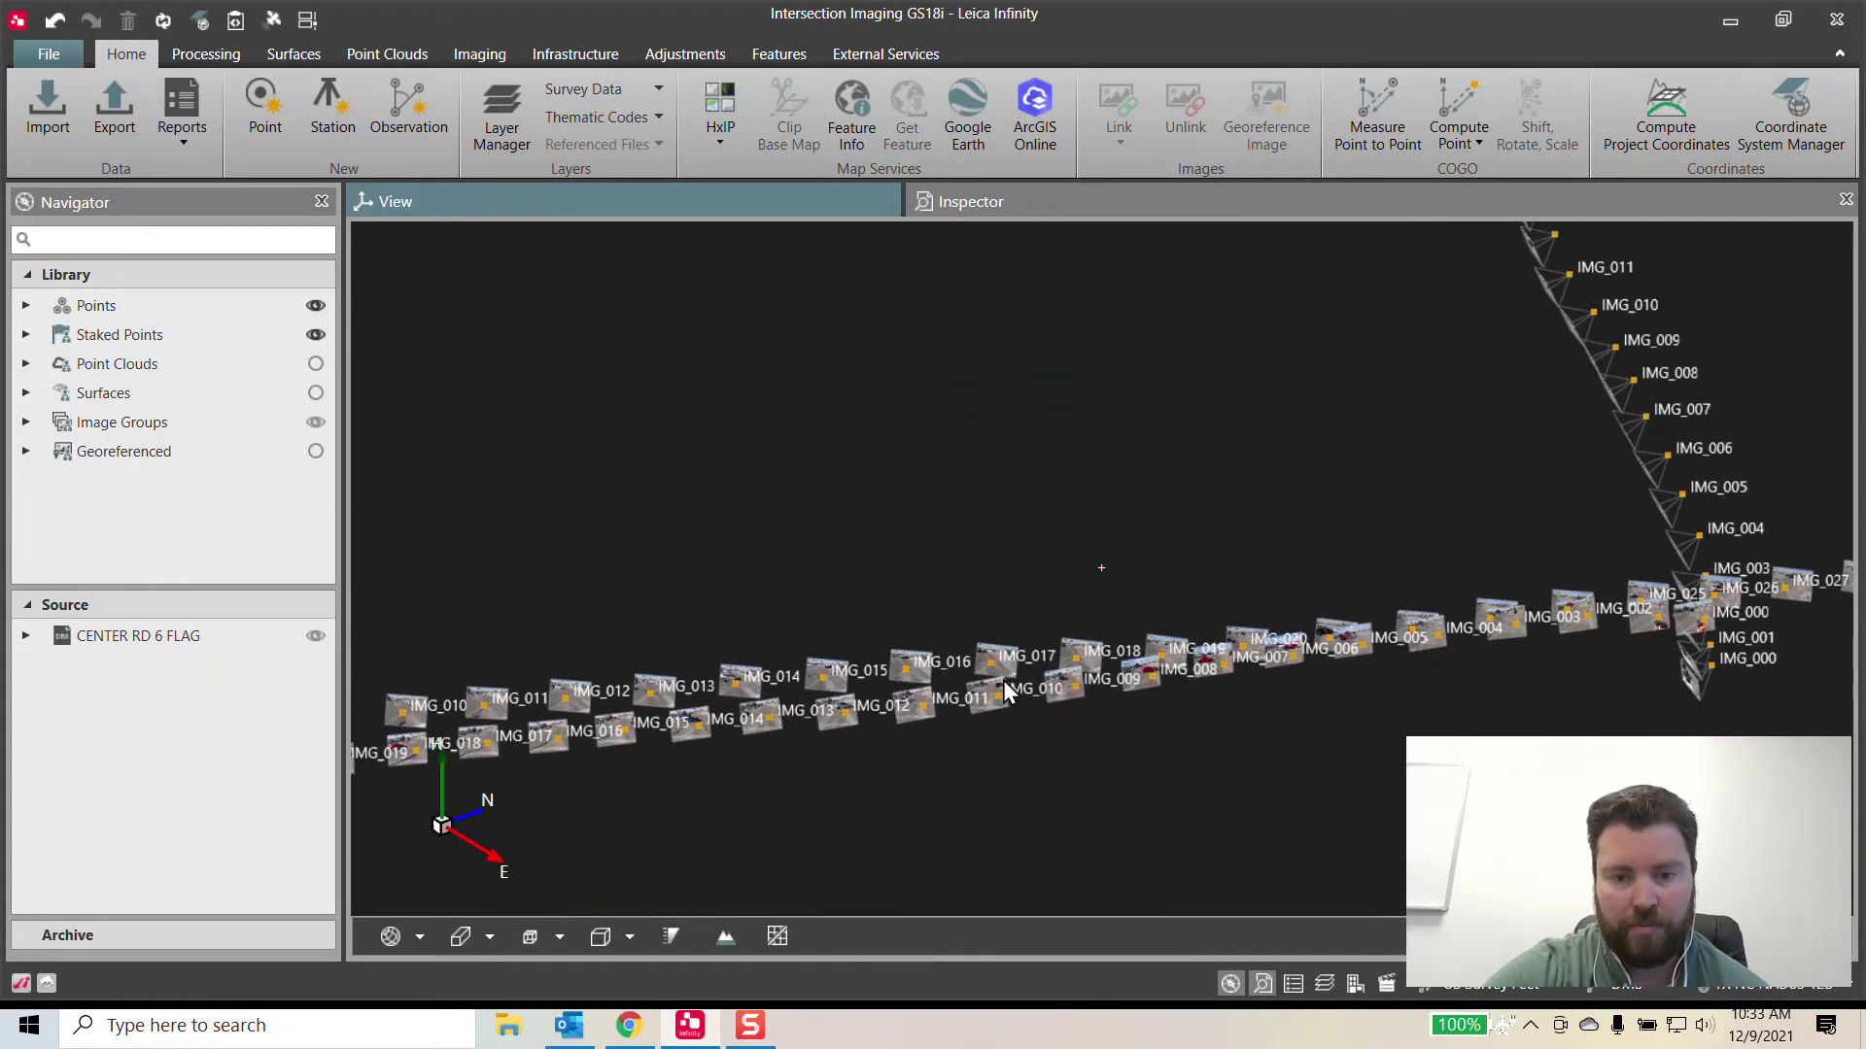
pyautogui.scroll(8, 989, 639)
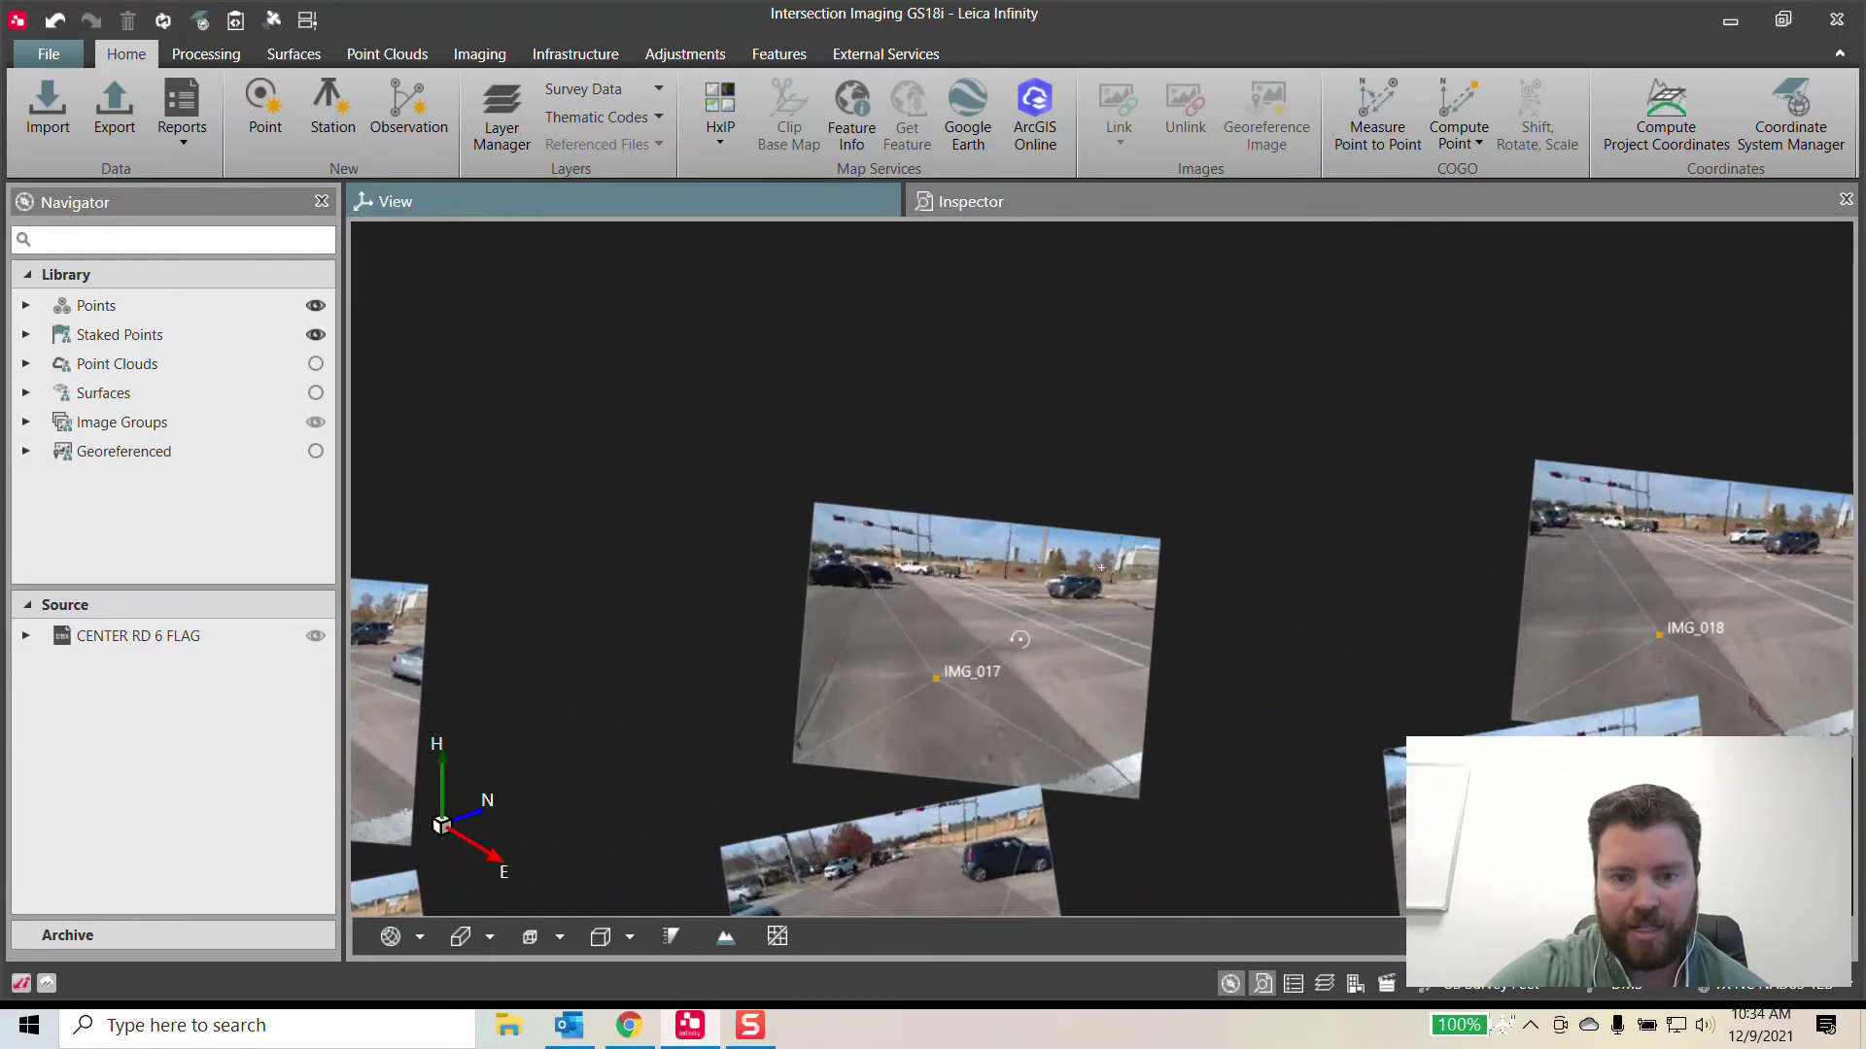
pyautogui.scroll(-8, 1019, 638)
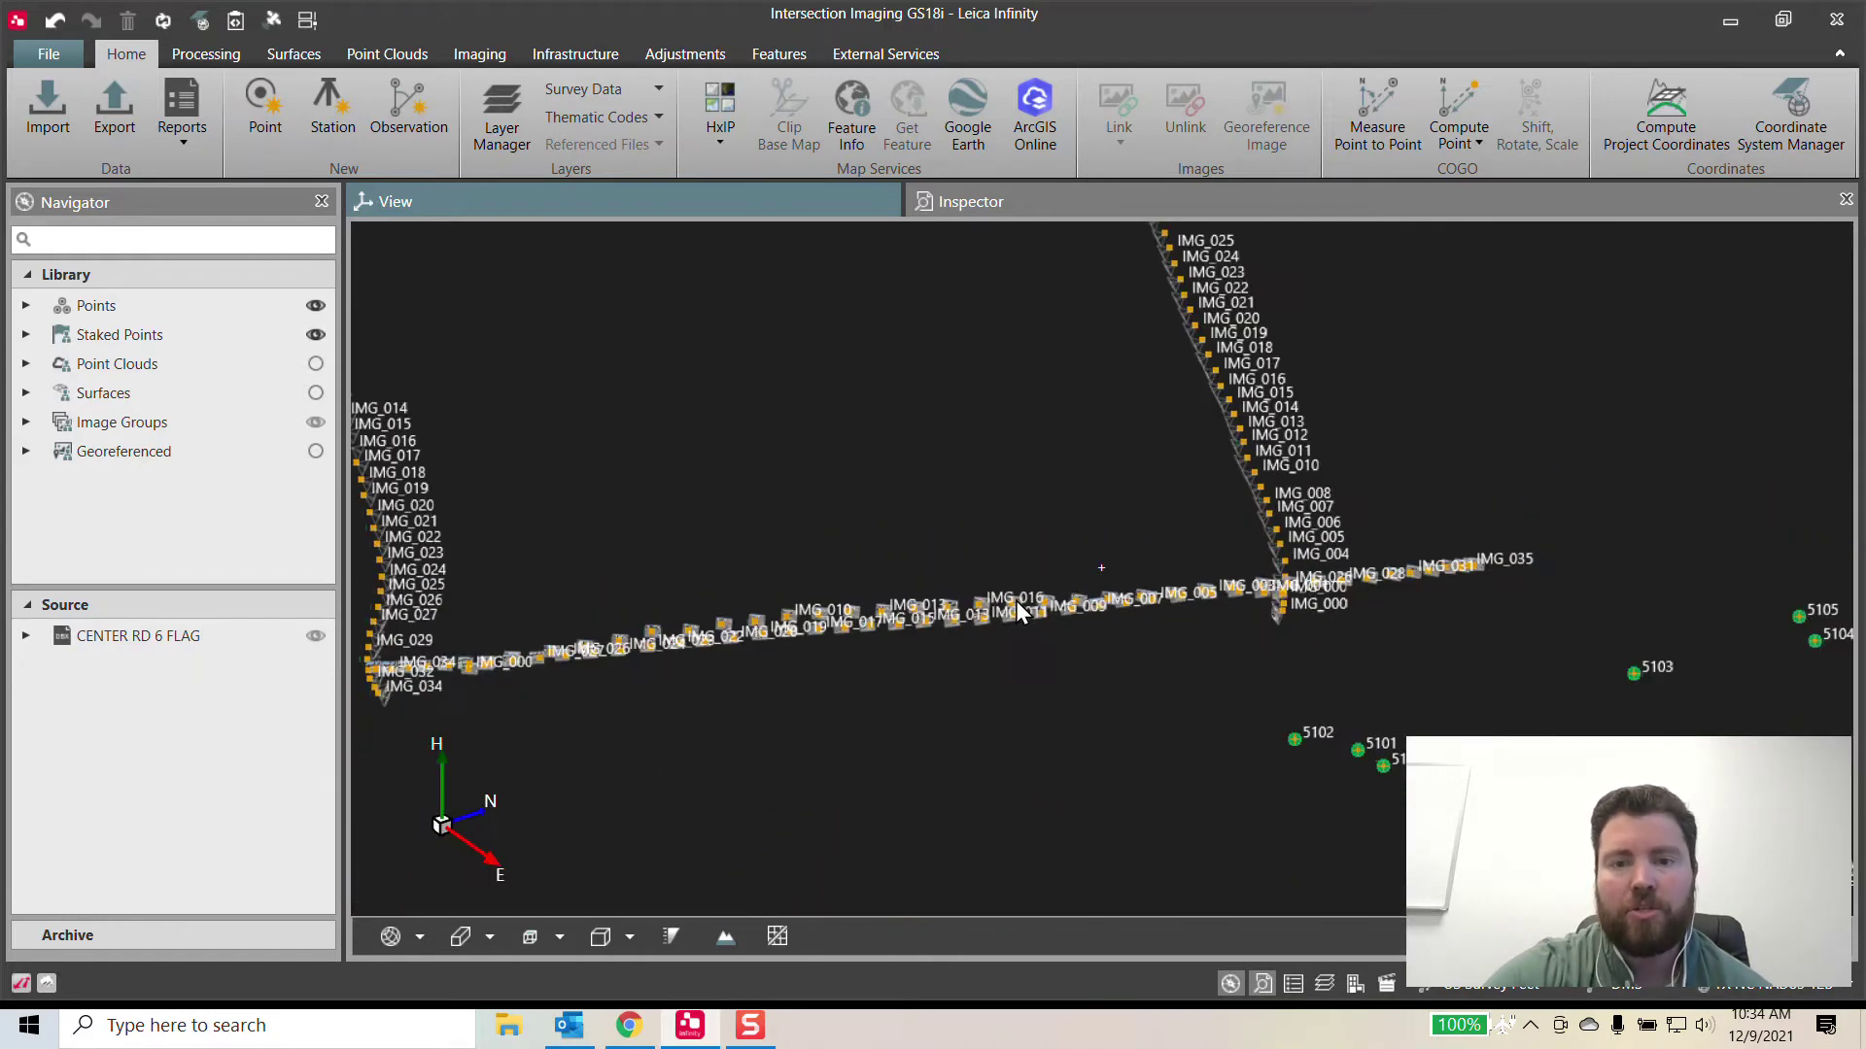
pyautogui.moveTo(1018, 610); pyautogui.dragTo(1027, 687)
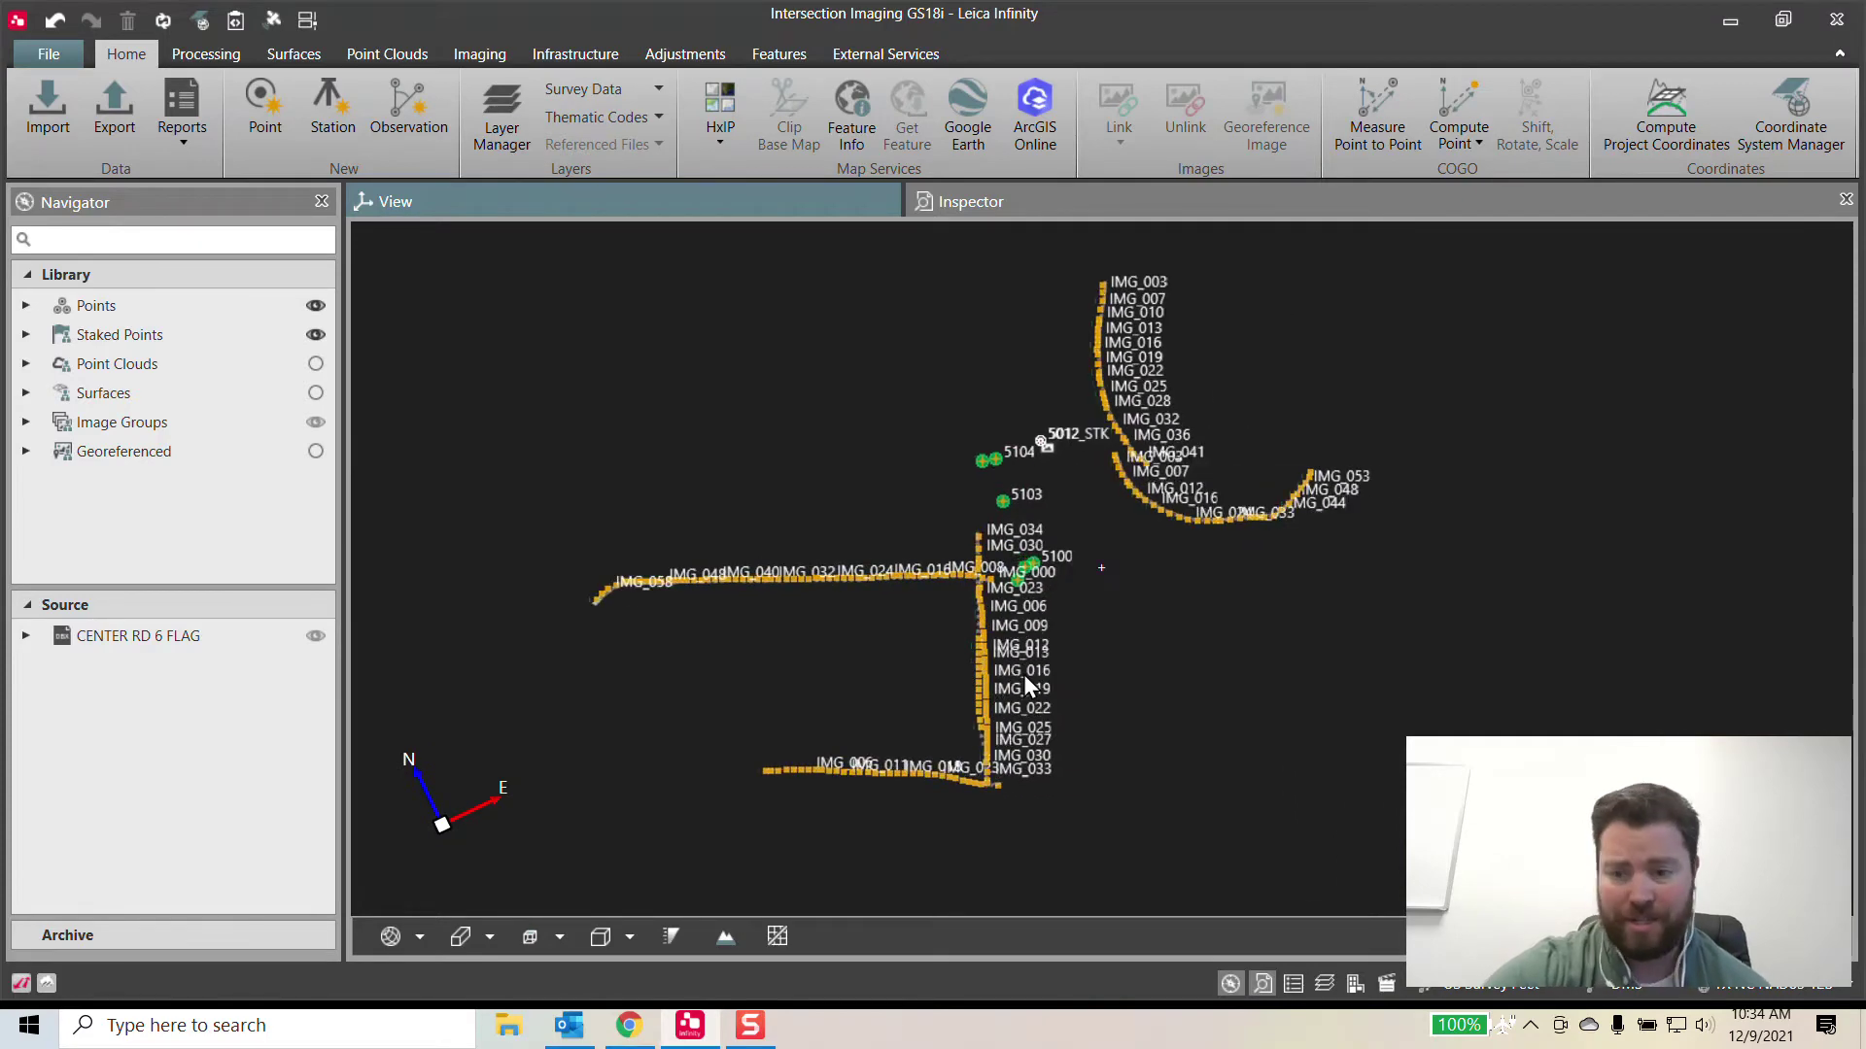
# - Show the point clouds and hide the image positions of the image groups
pyautogui.click(316, 364)
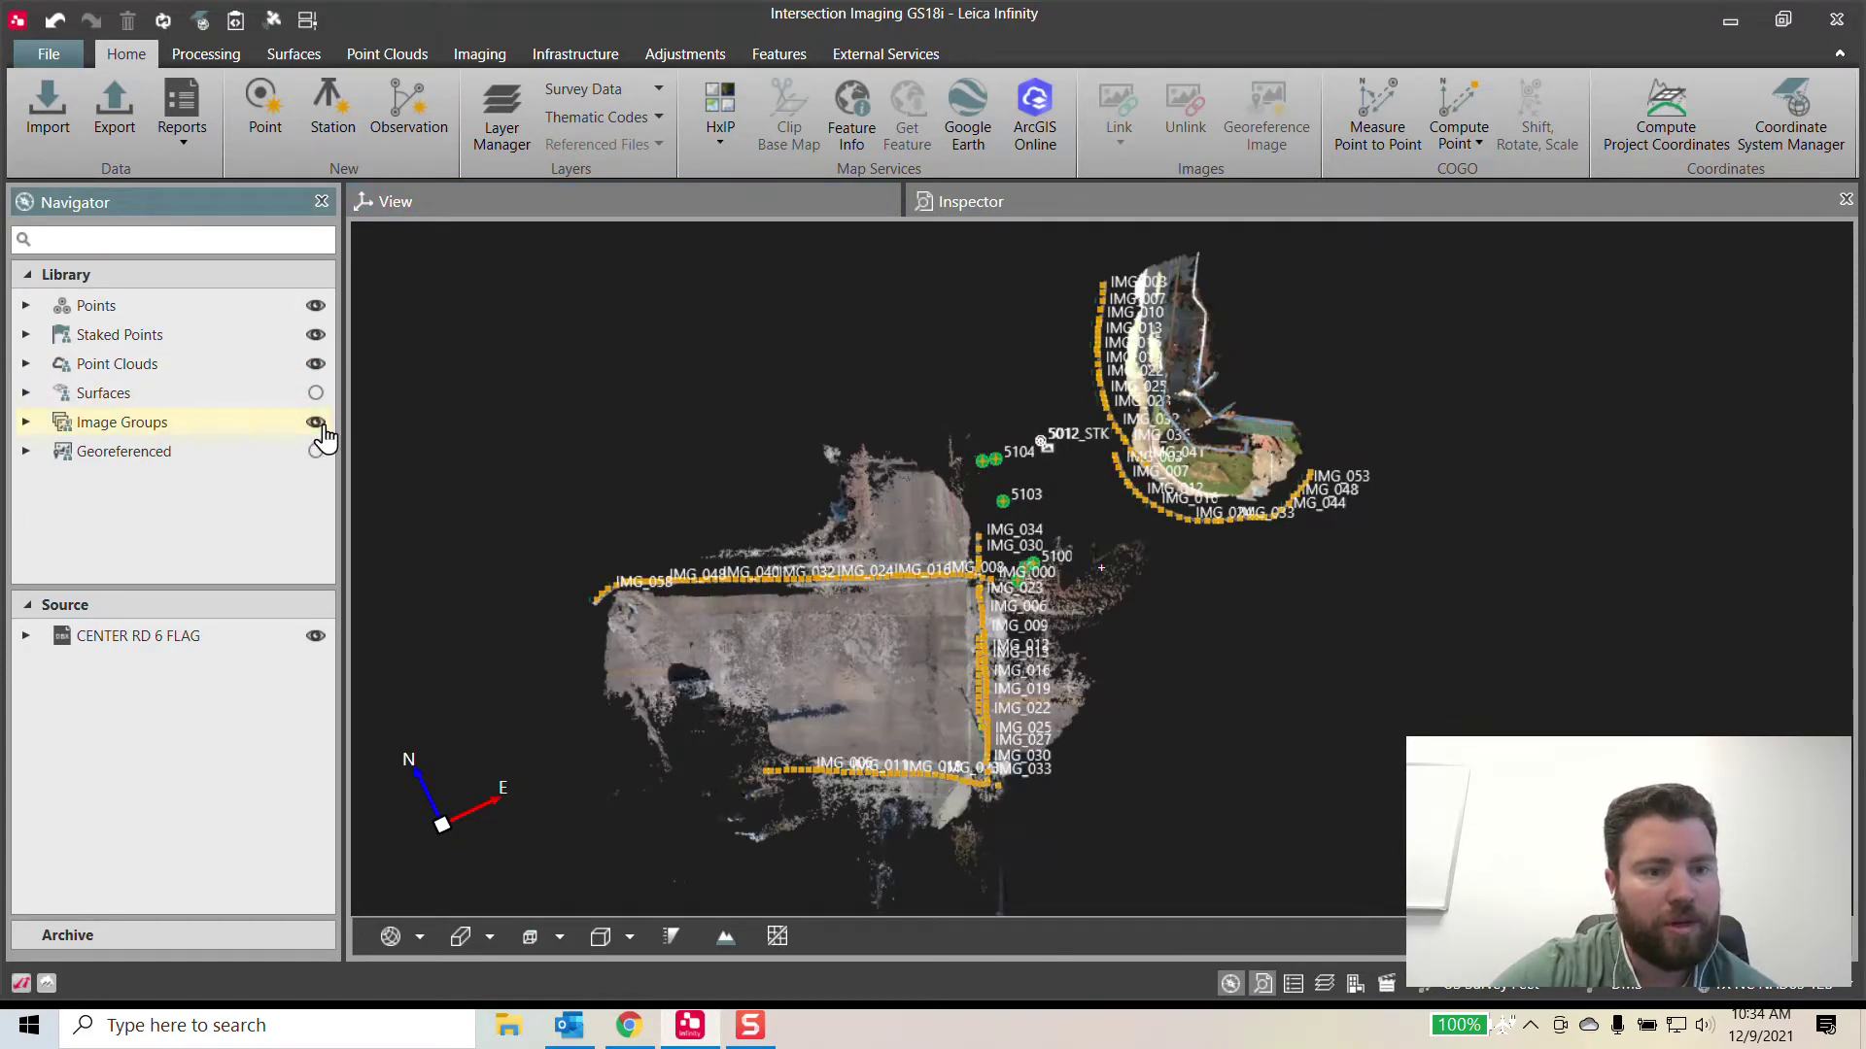
pyautogui.click(316, 424)
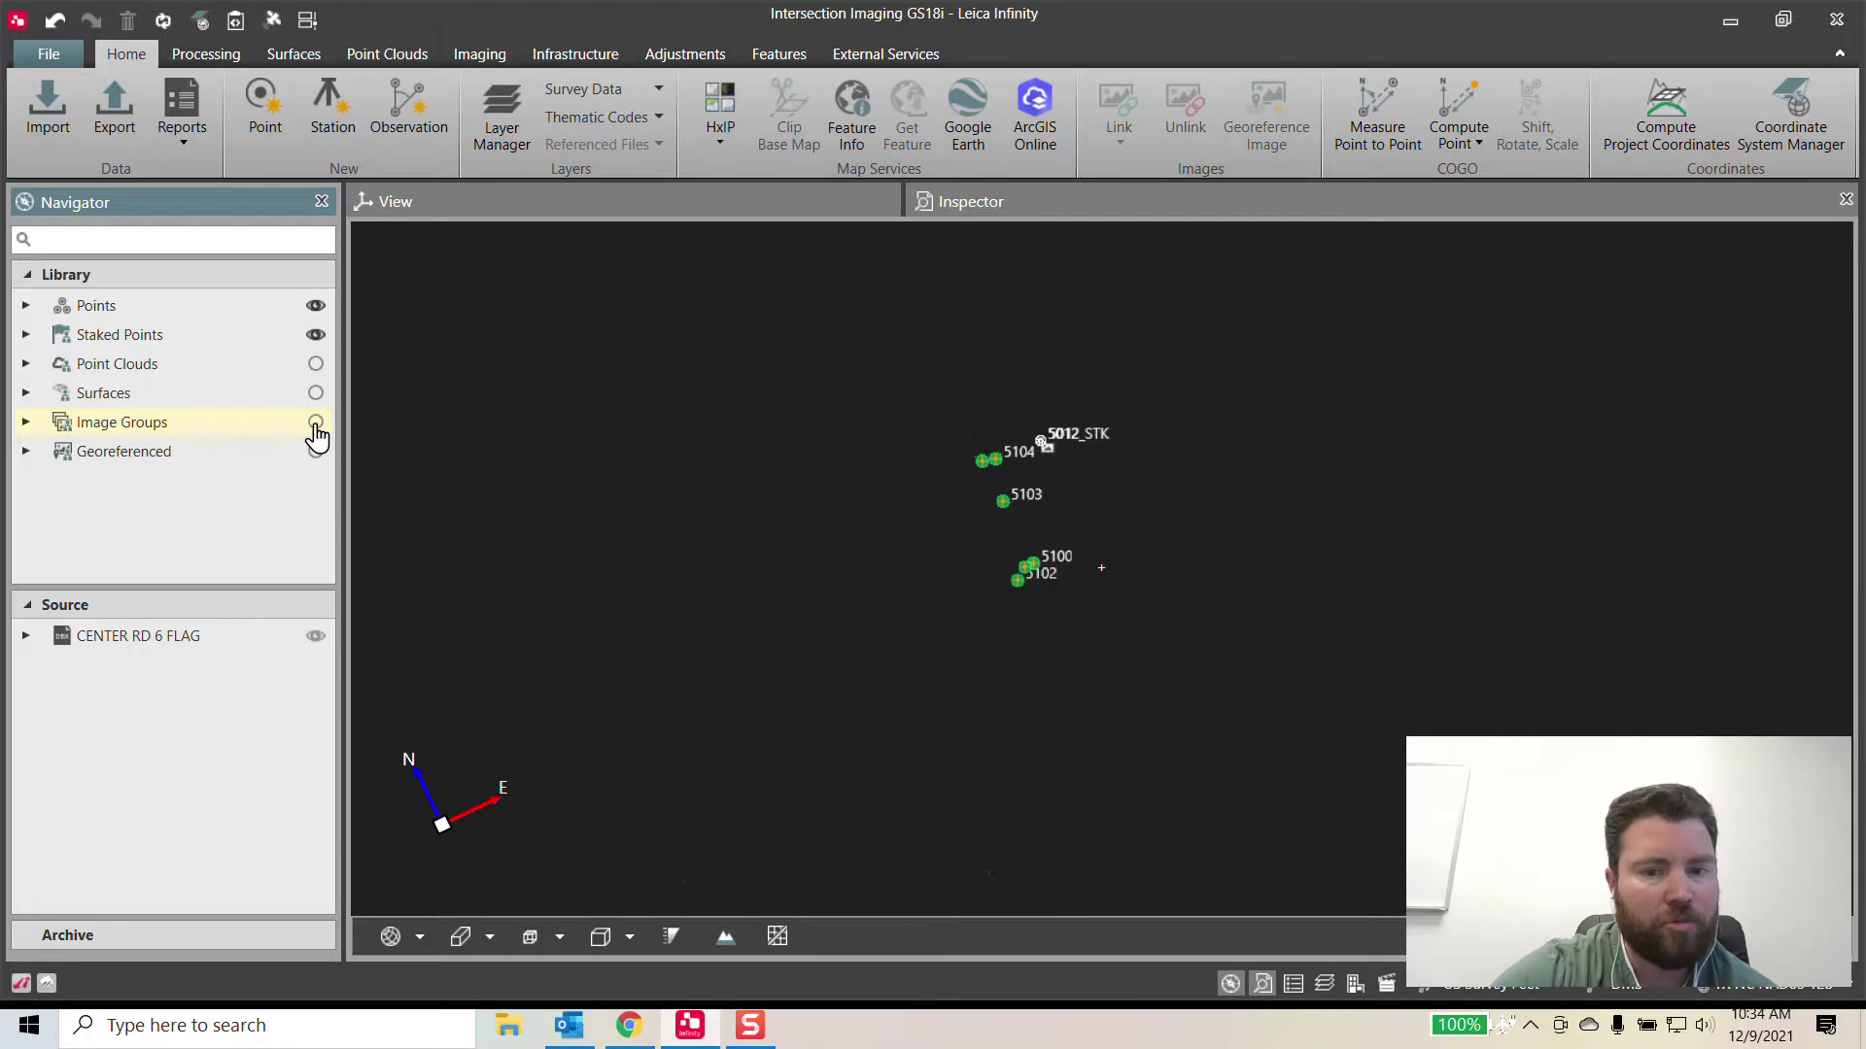
pyautogui.click(316, 365)
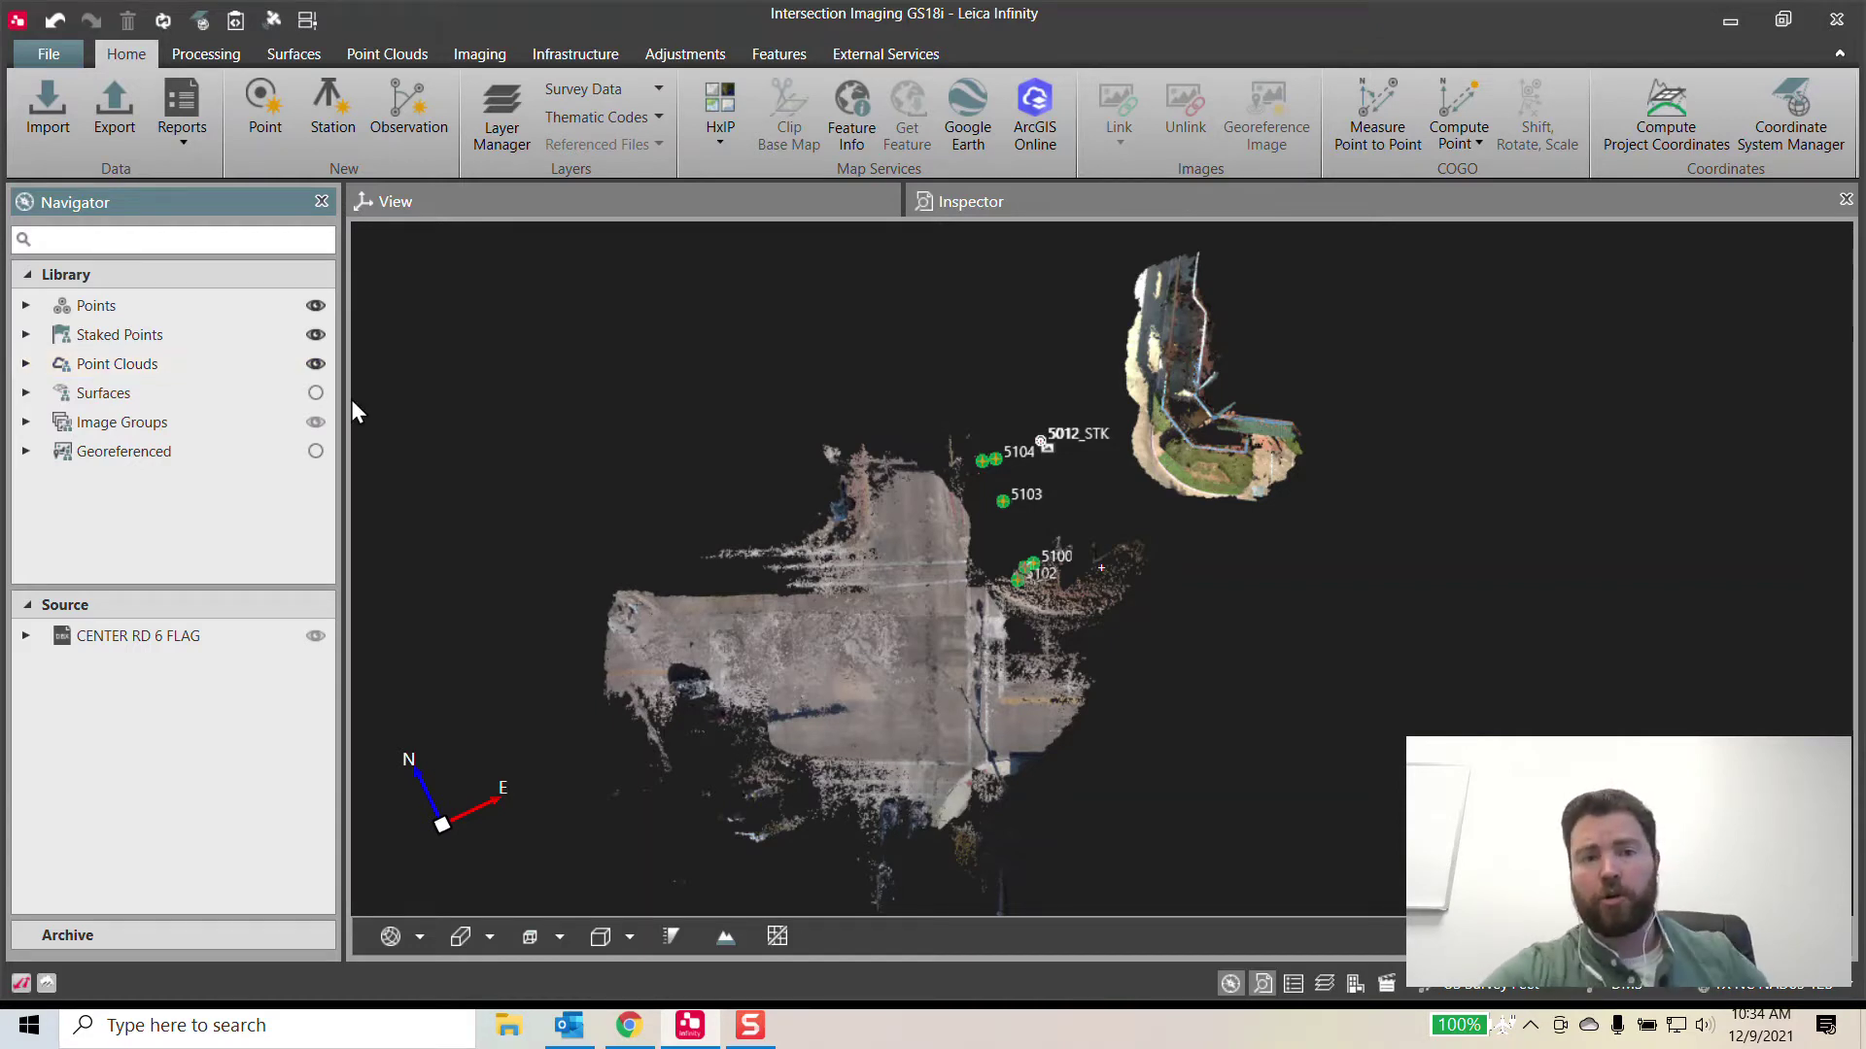
# - Expand the image groups and select the Building group with the imaging processing tools available
pyautogui.click(495, 53)
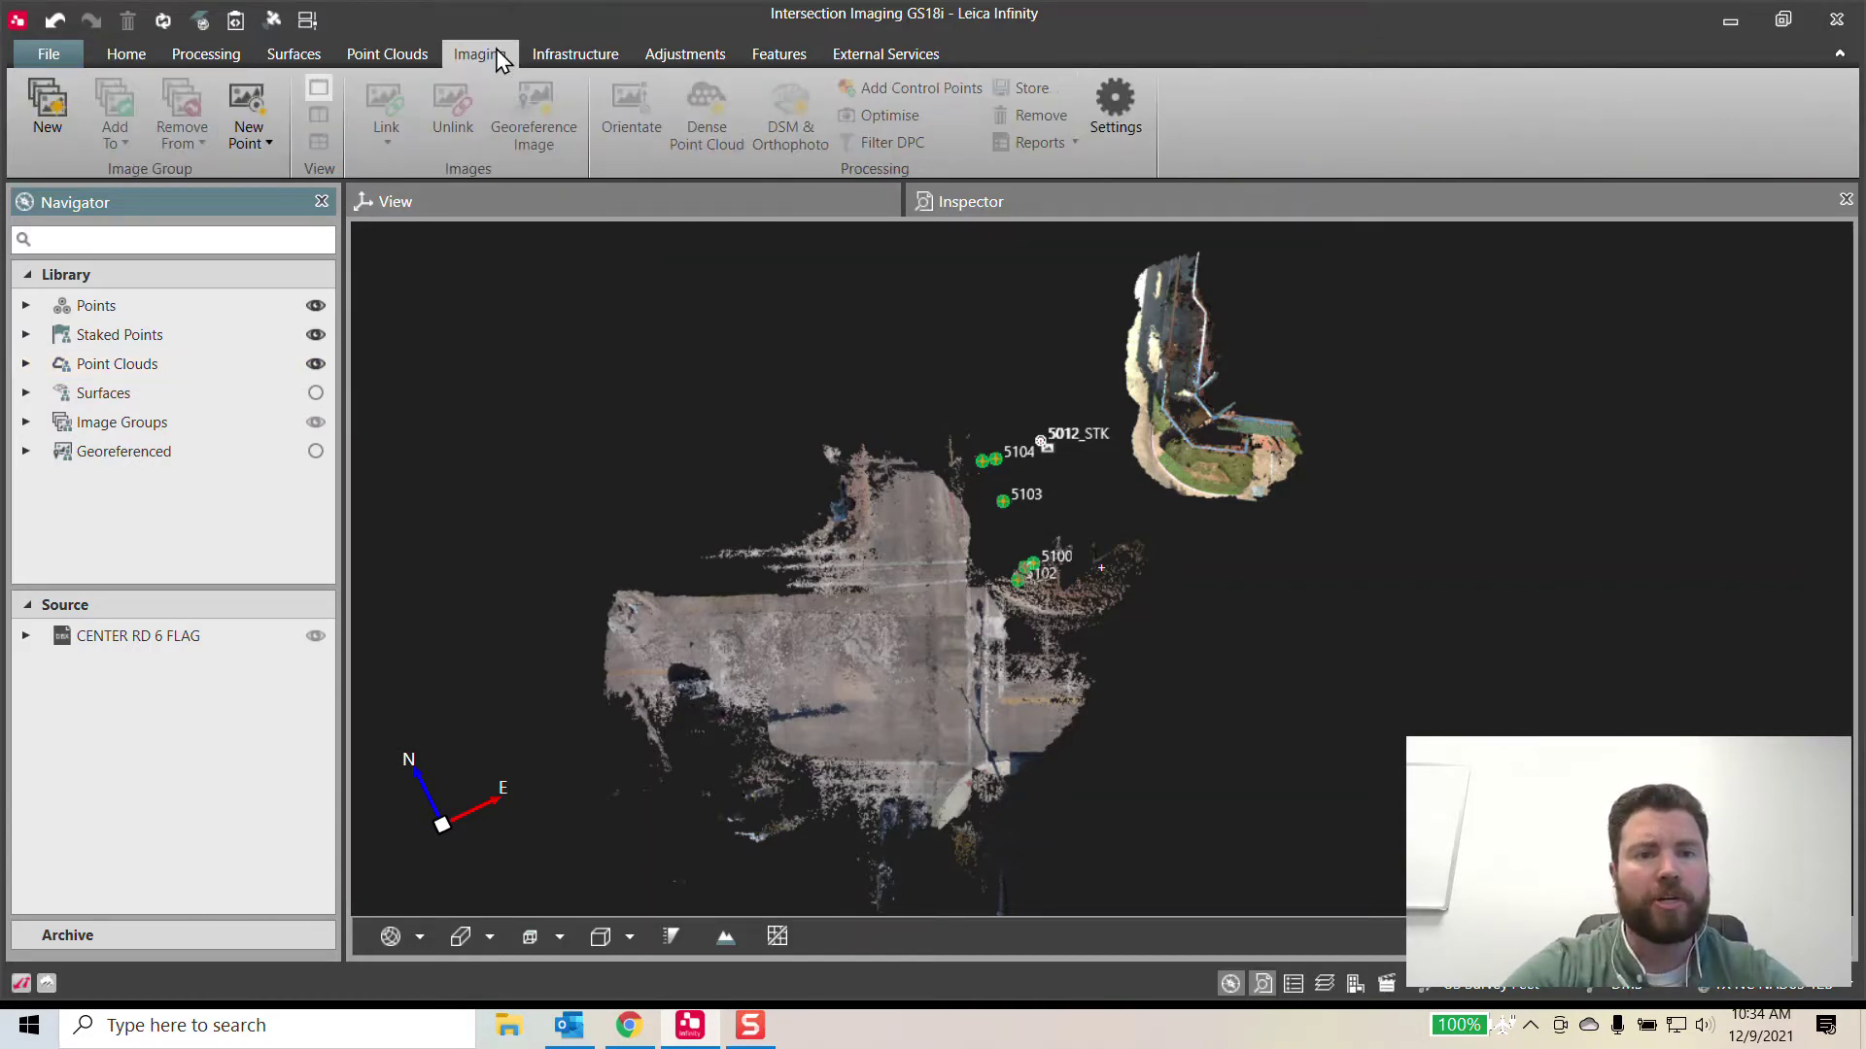
pyautogui.click(105, 426)
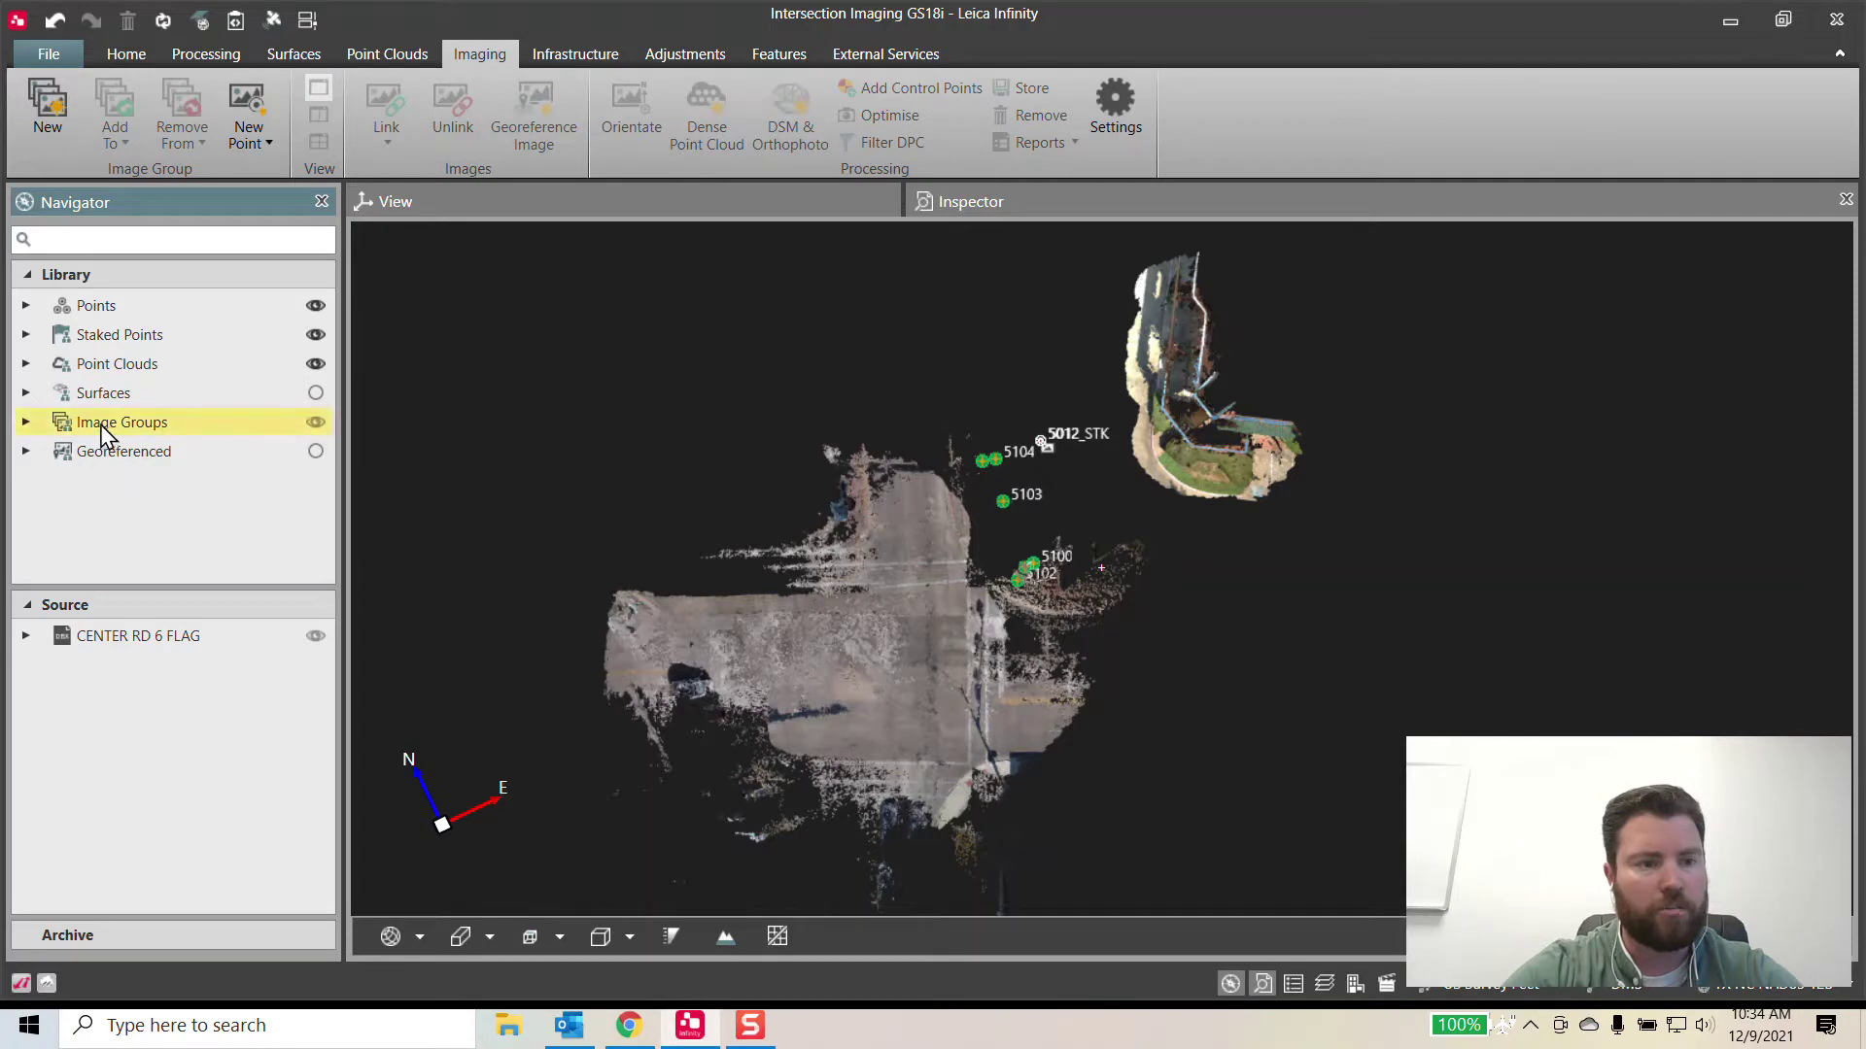
pyautogui.click(27, 422)
pyautogui.click(95, 456)
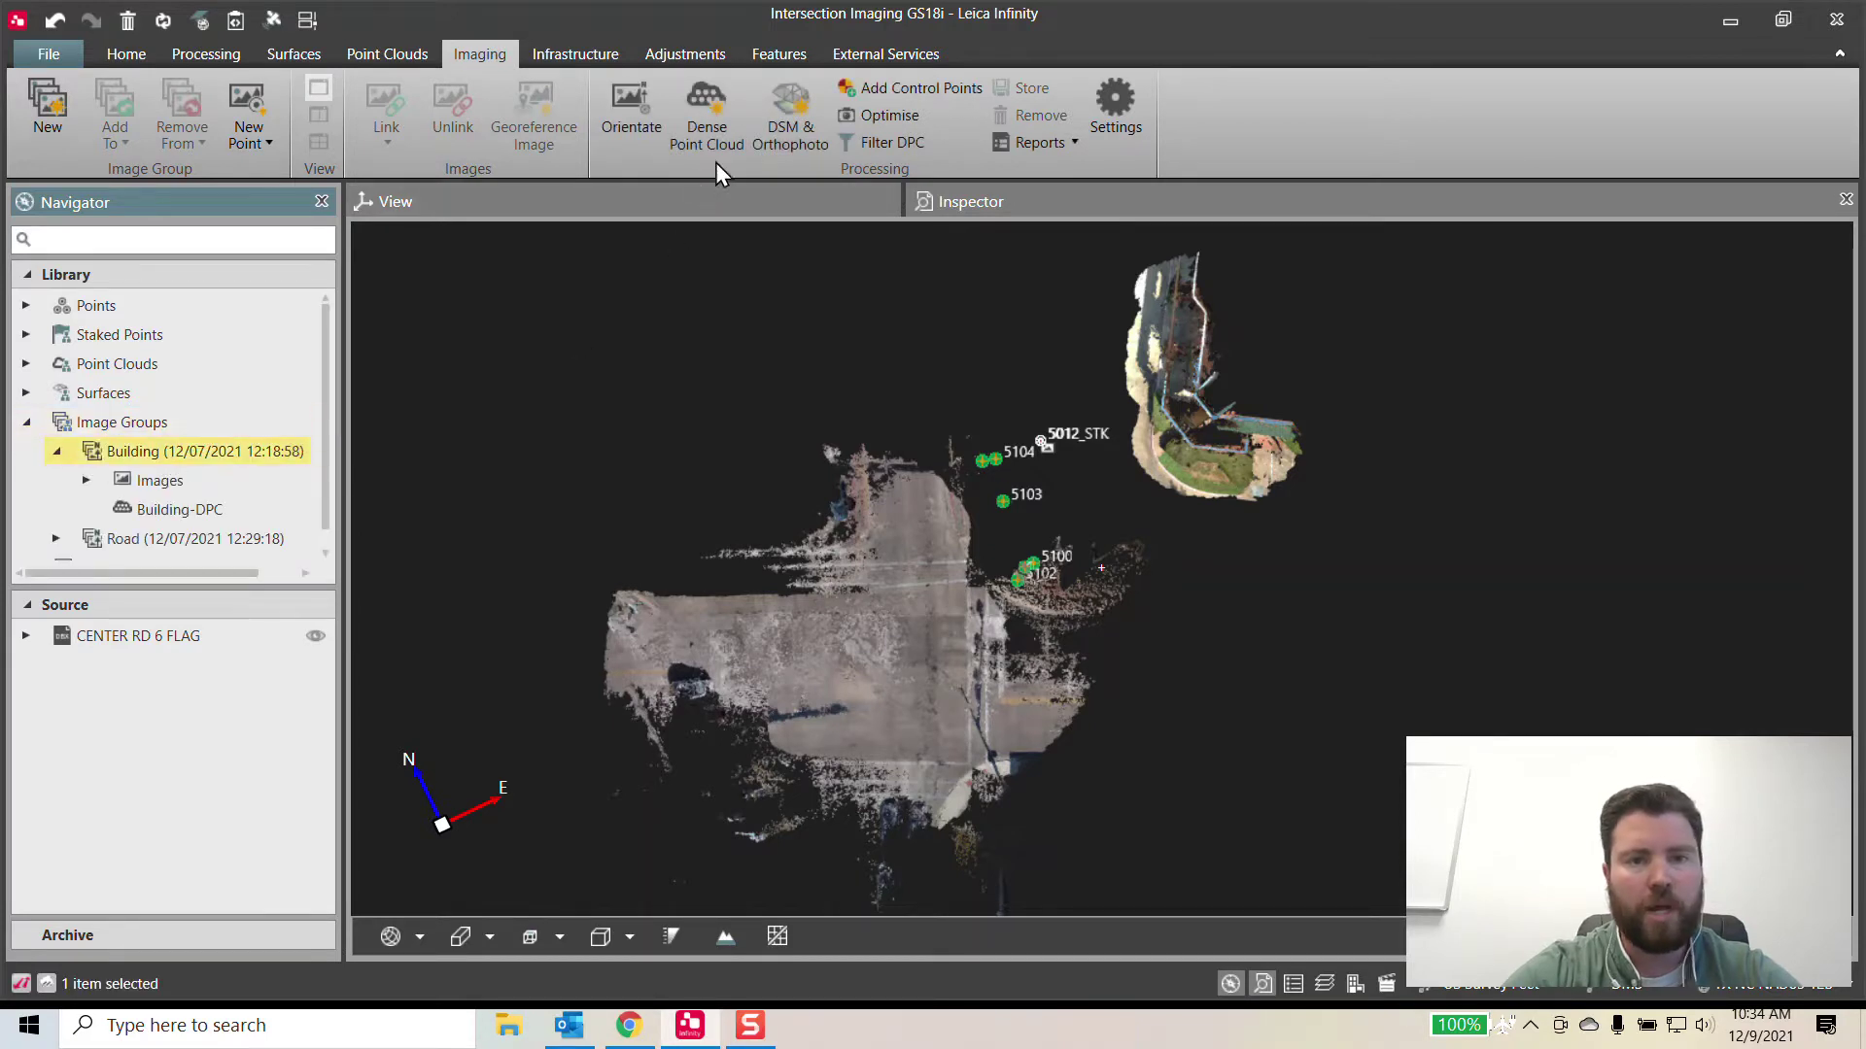
# - Review the image processing settings for orientation, check point tolerances, dense point cloud and orthophoto without changing them
pyautogui.click(1117, 112)
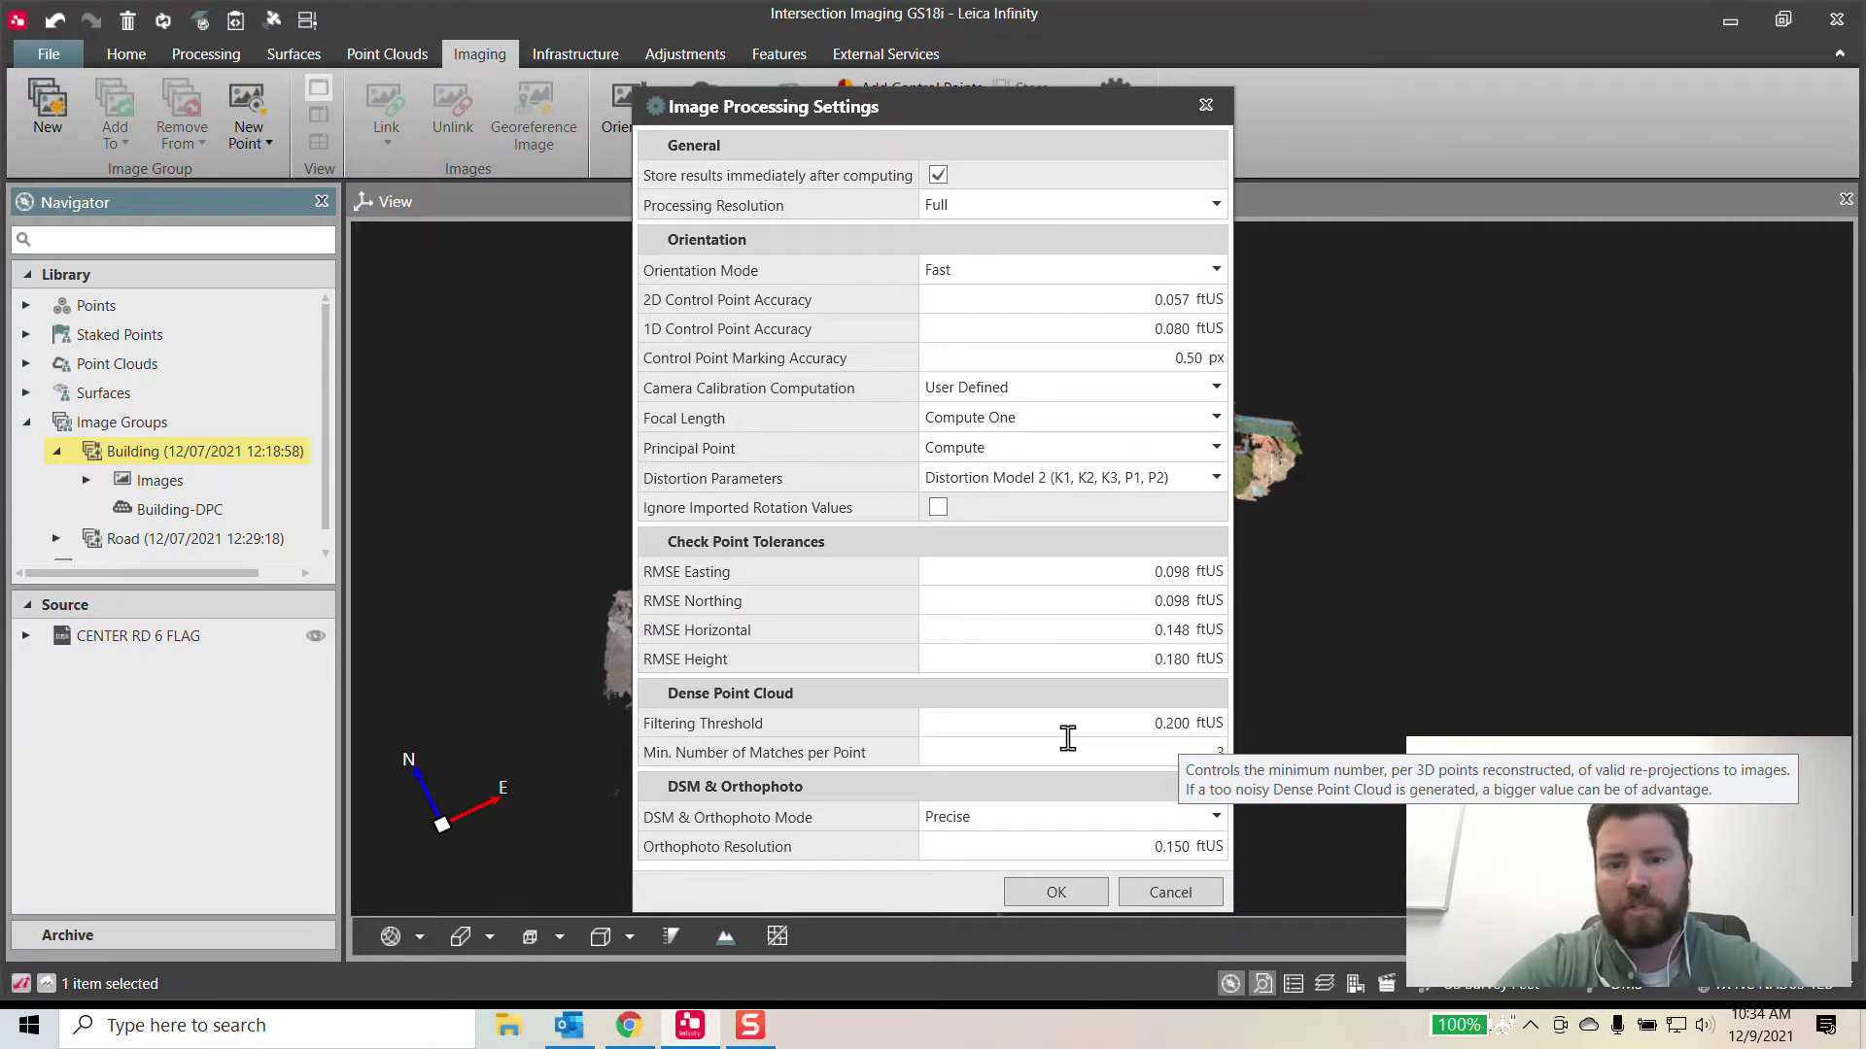
pyautogui.click(1177, 894)
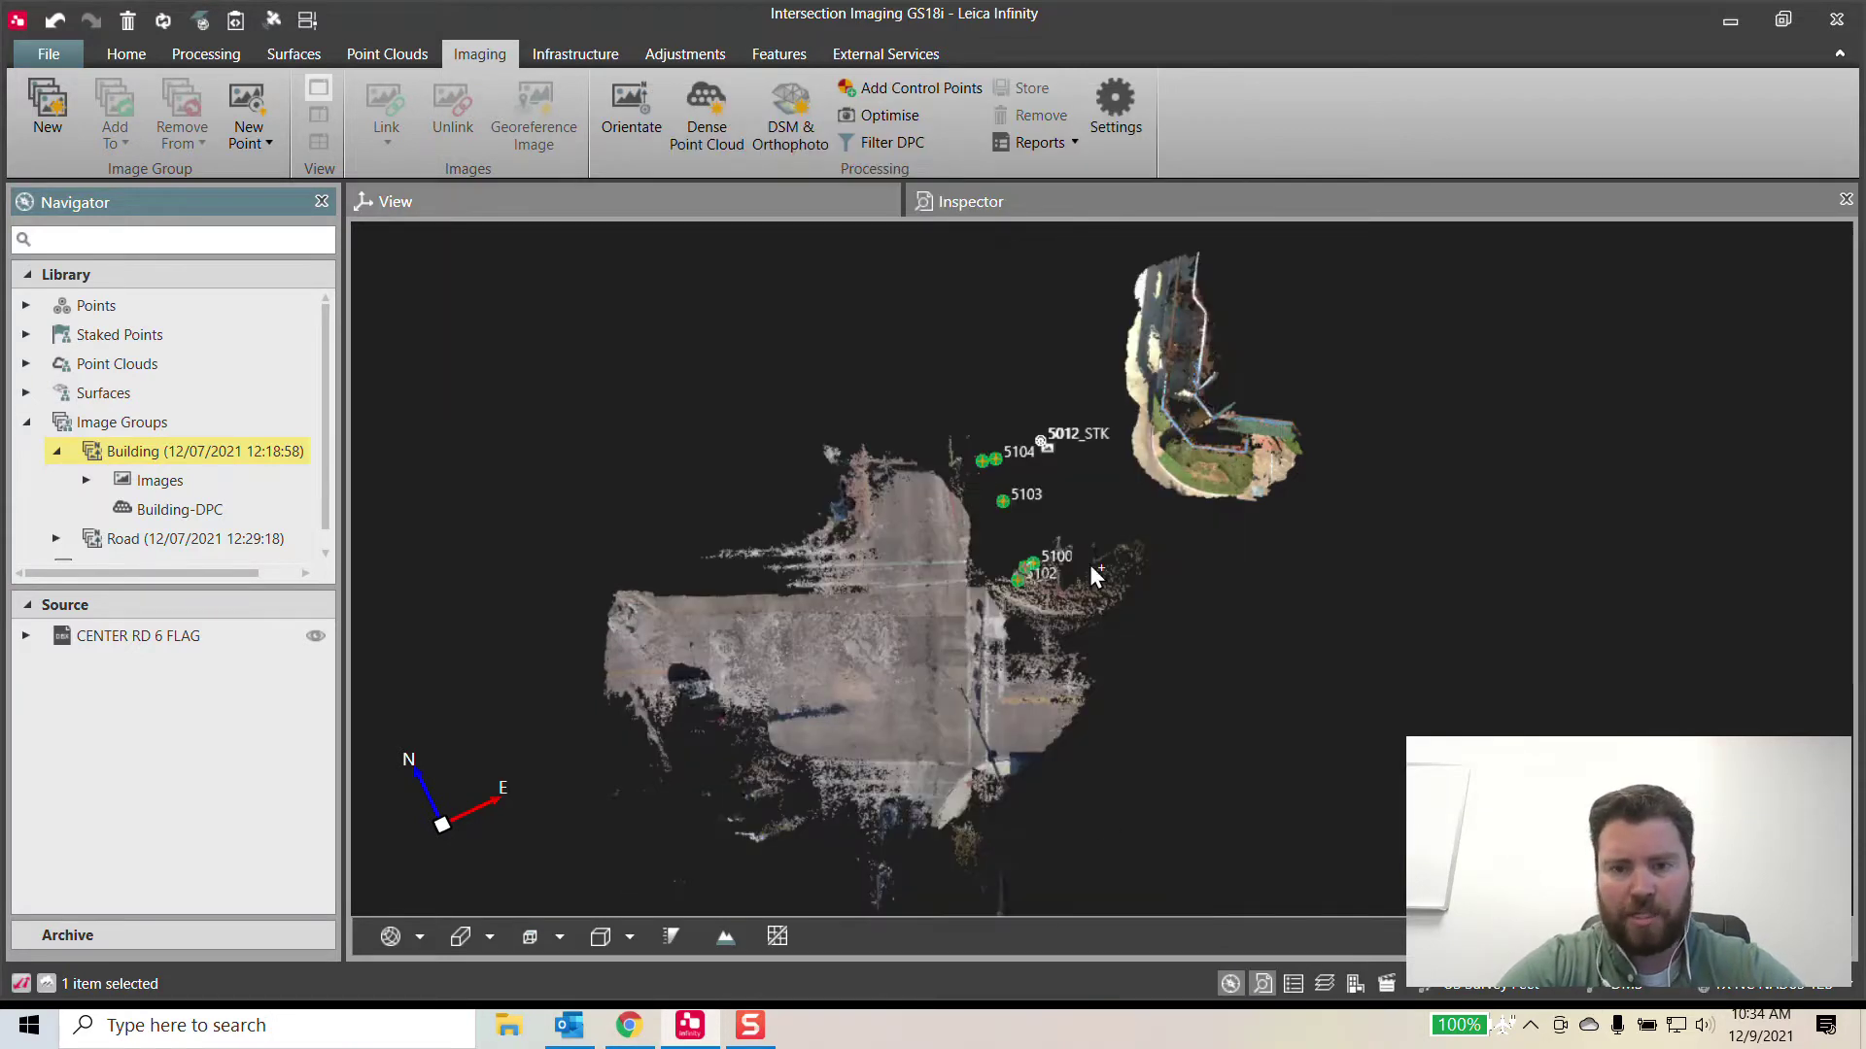
# - Review the states and durations of the Building and Road dense point cloud tasks in the Task Manager and return to the 3D view
pyautogui.click(309, 21)
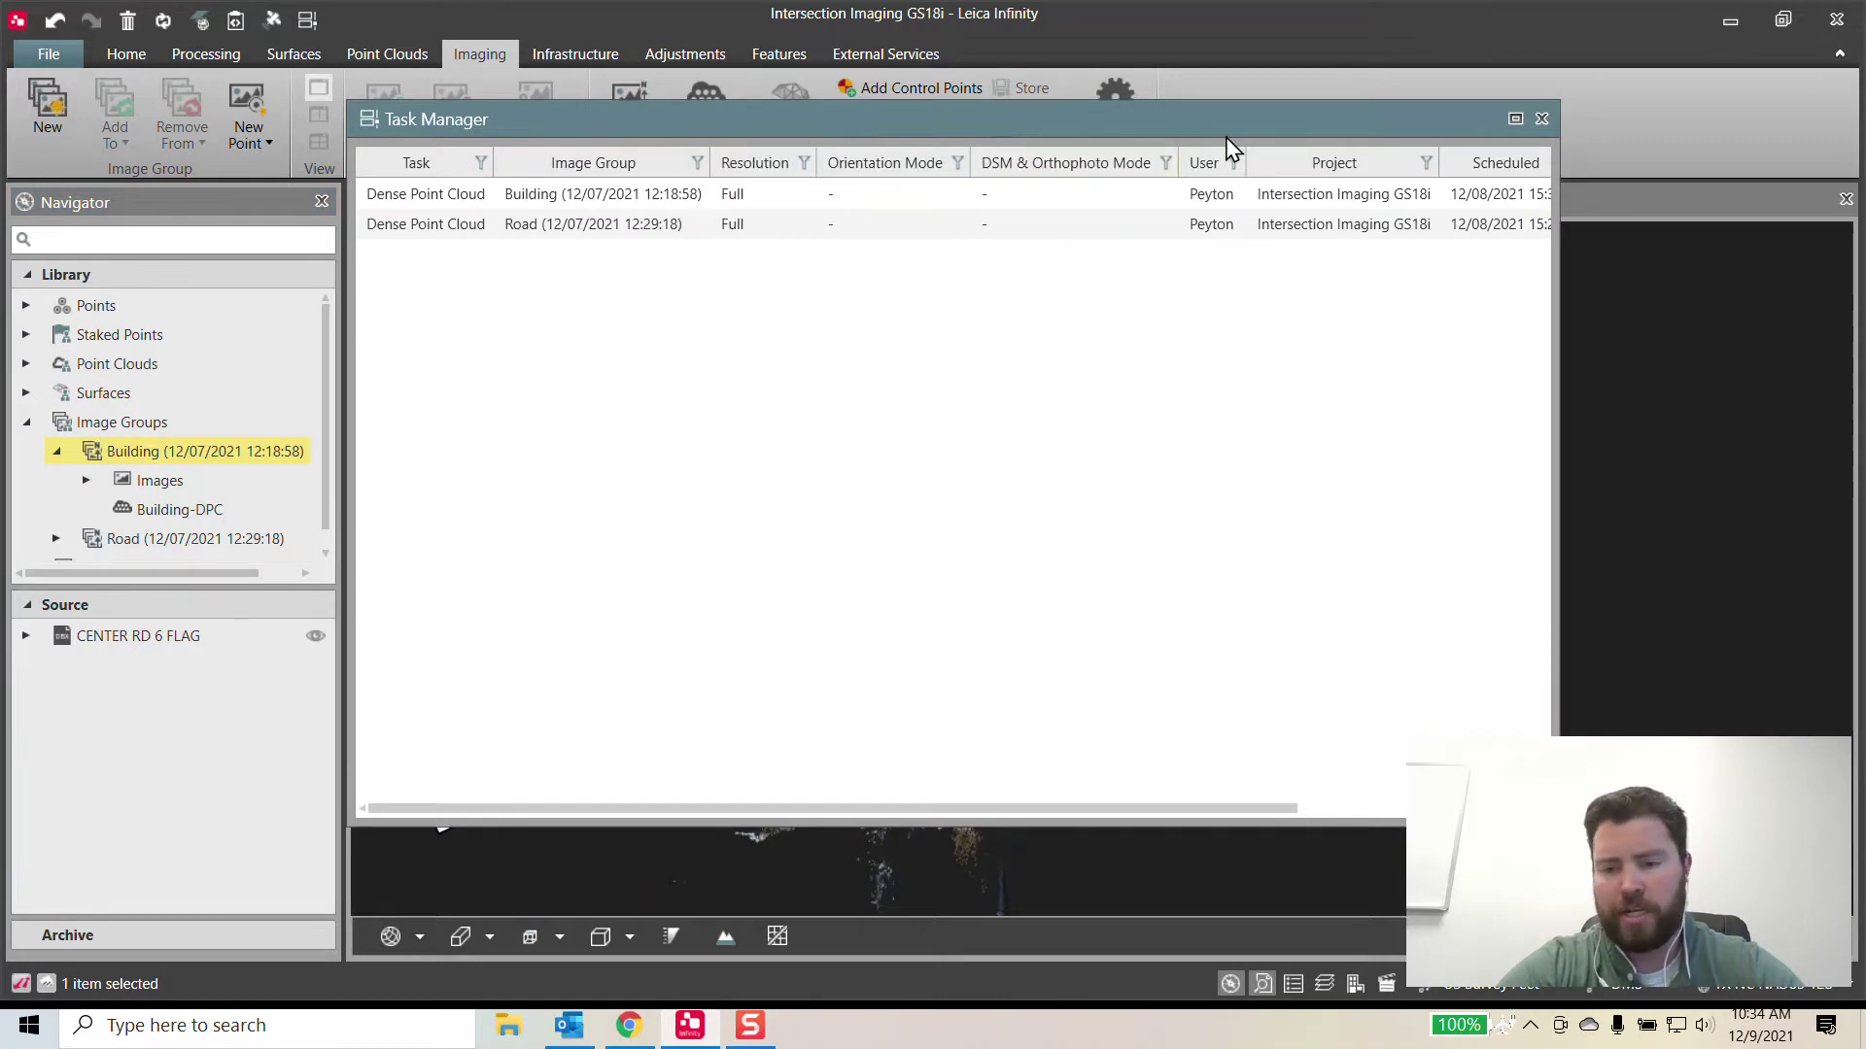
pyautogui.moveTo(1228, 119); pyautogui.dragTo(1343, 501)
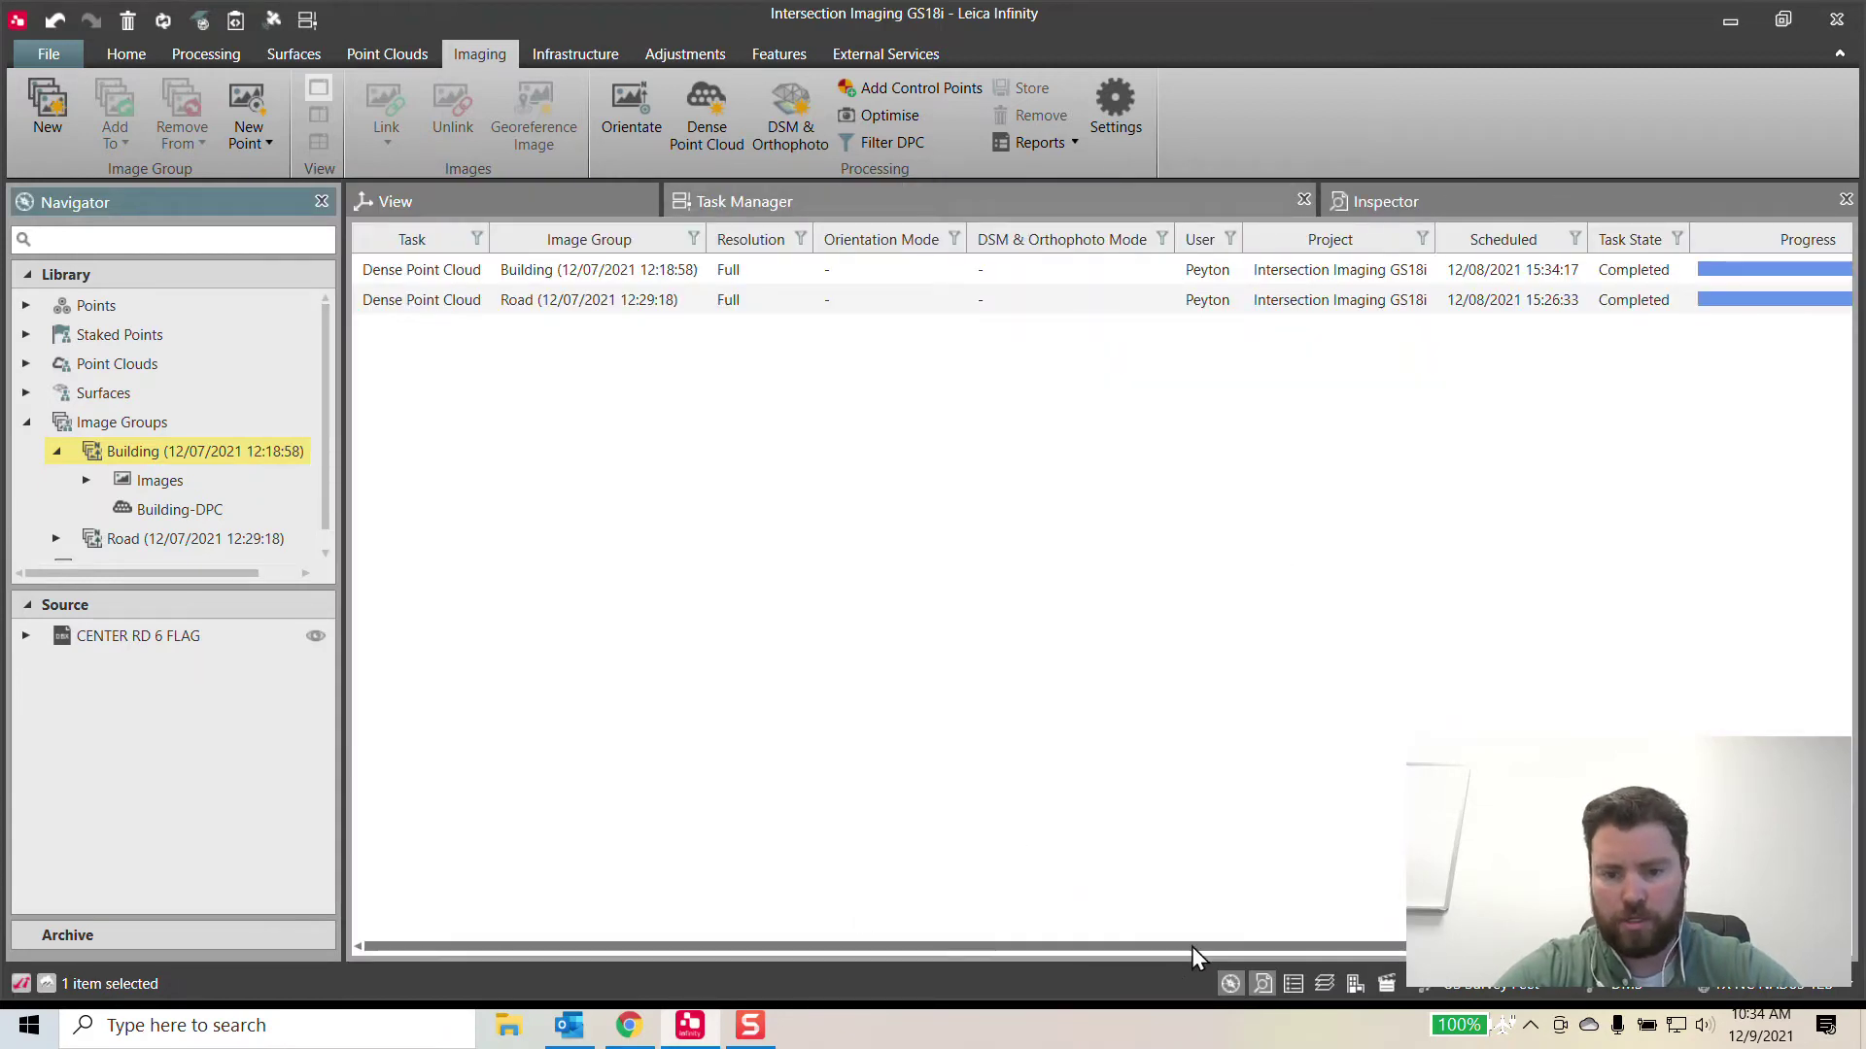
pyautogui.moveTo(1191, 947); pyautogui.dragTo(1341, 949)
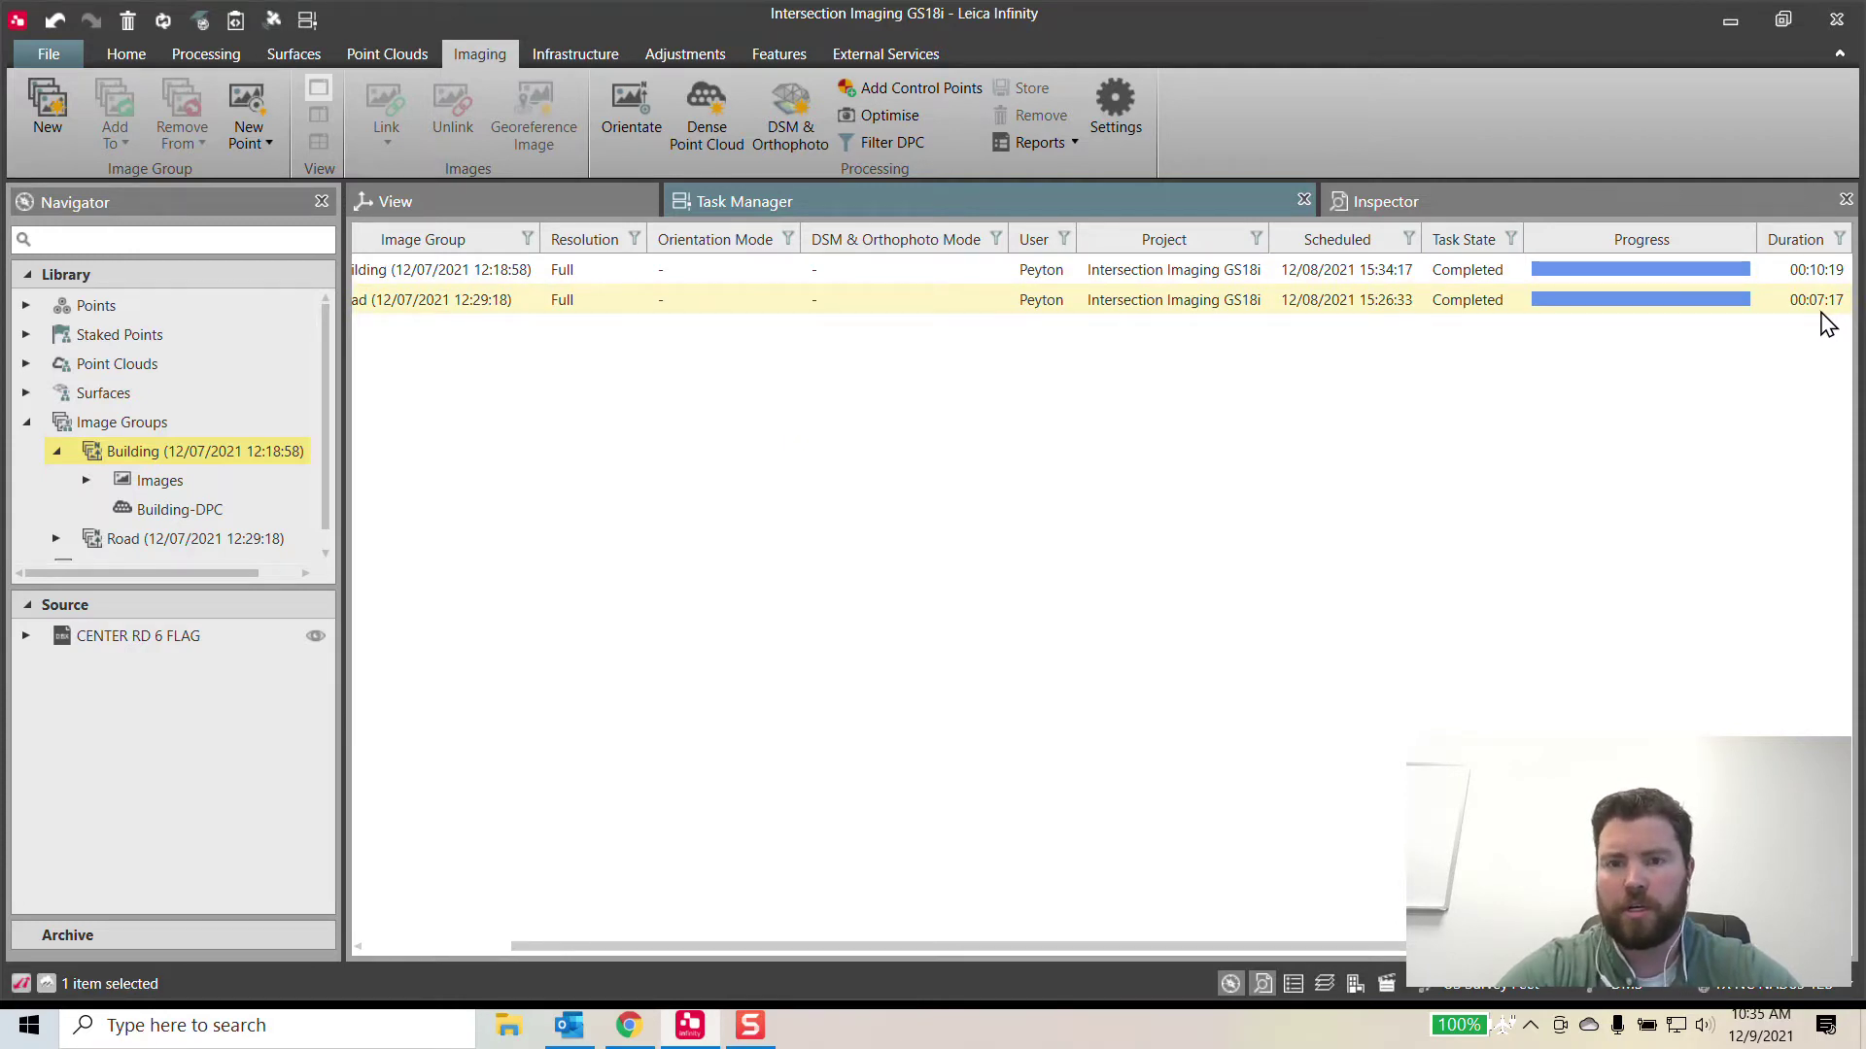
pyautogui.click(1303, 200)
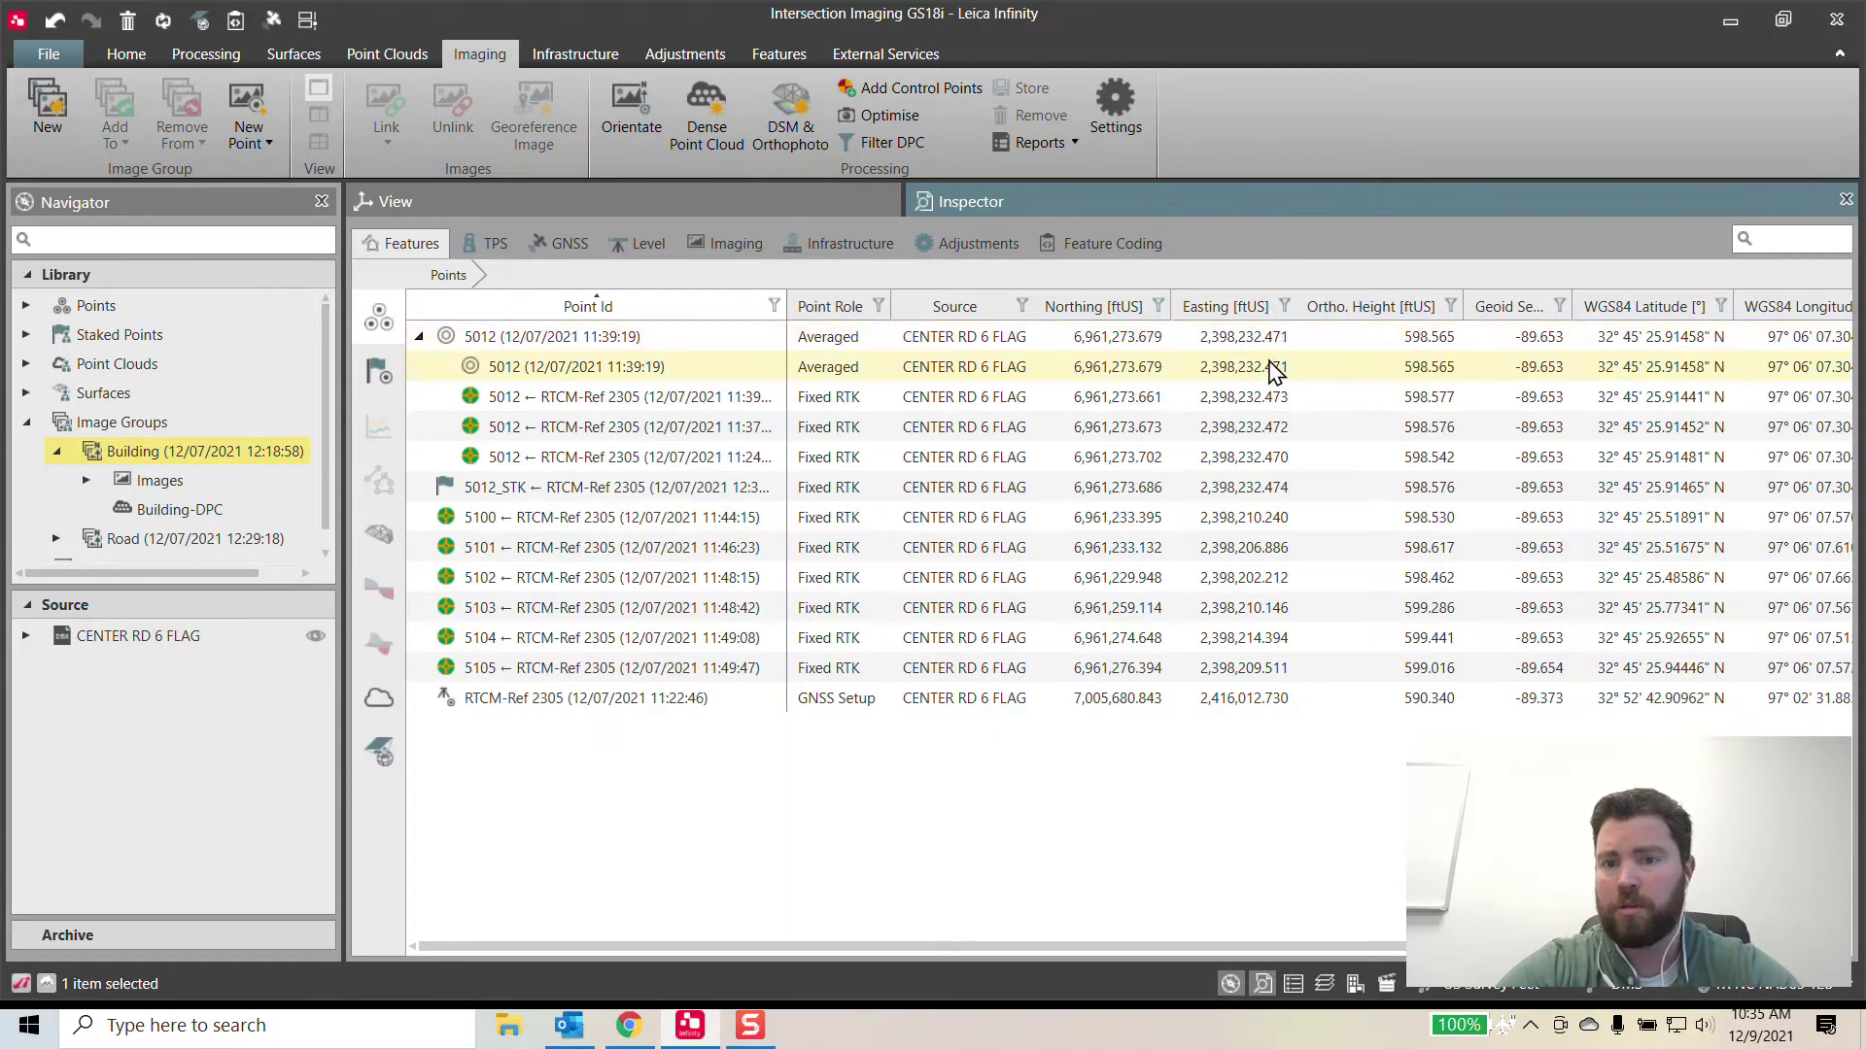
pyautogui.click(685, 192)
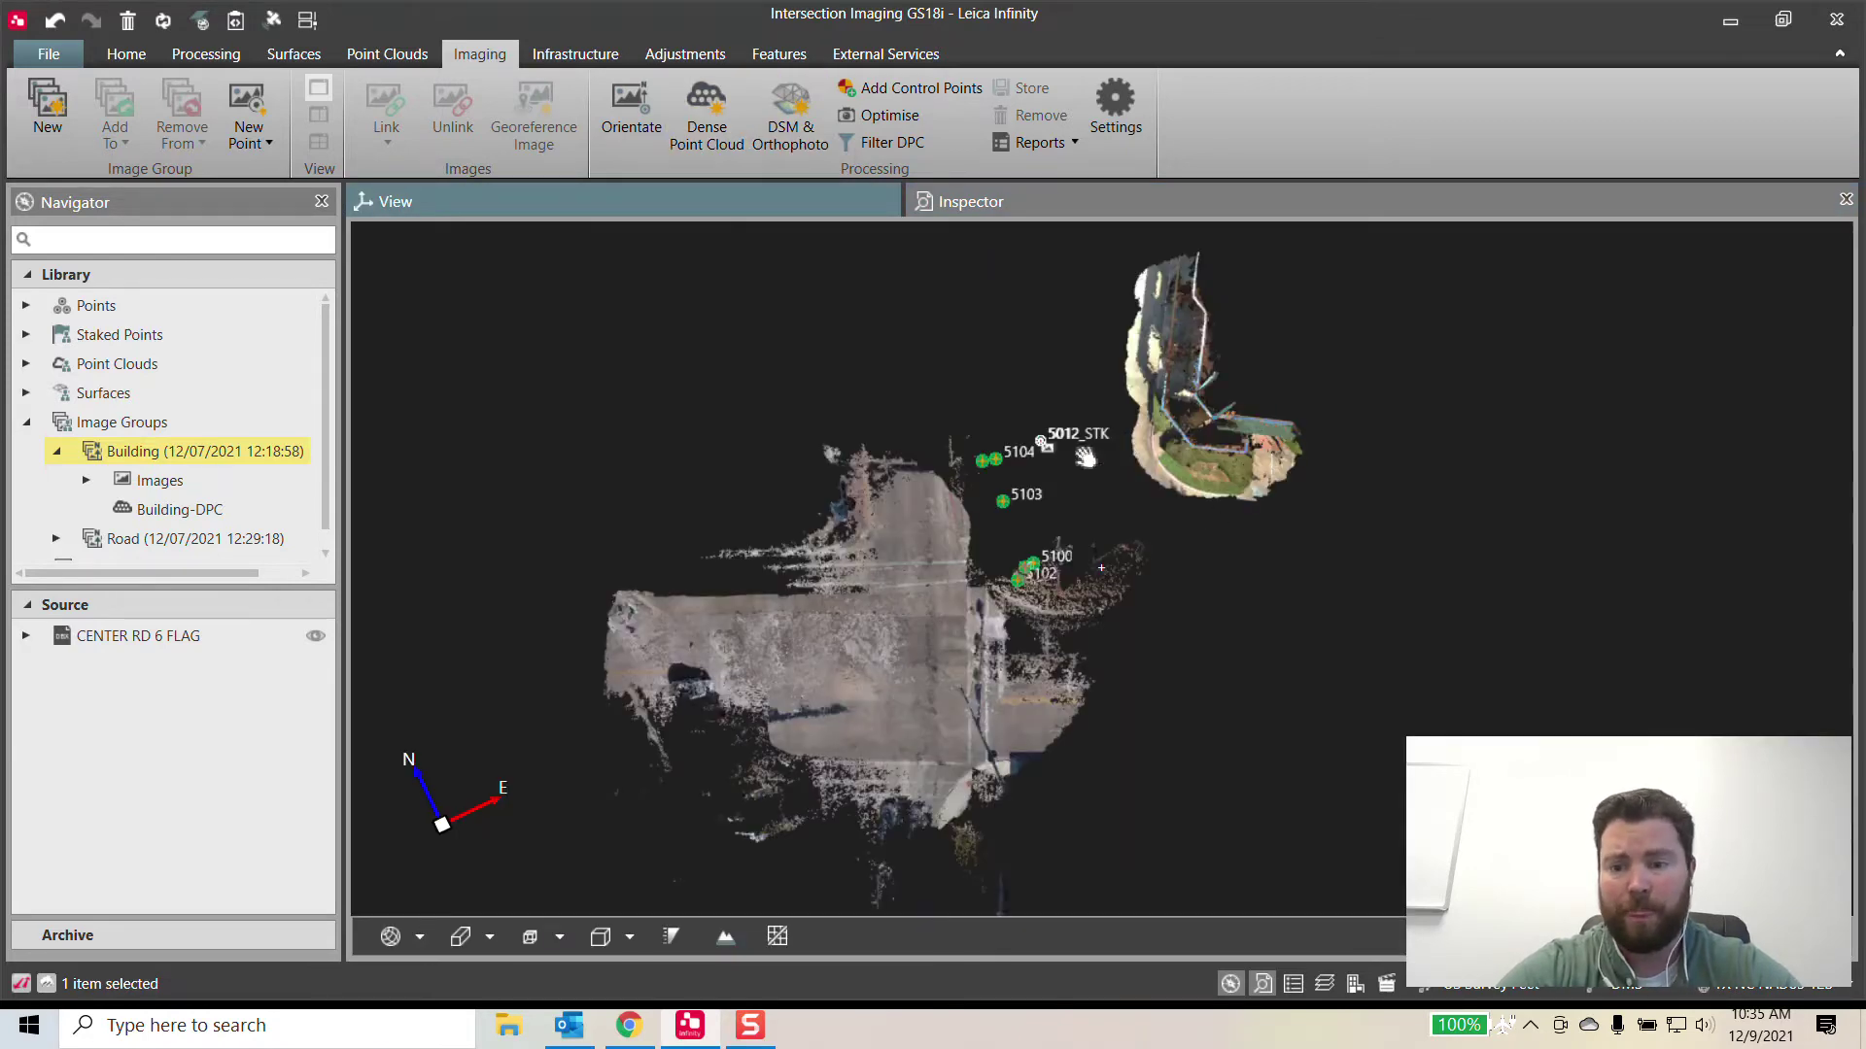
# - Examine the Building point cloud in 3D, including the parking markings, brick facade, curb and hedges
pyautogui.moveTo(1086, 457); pyautogui.dragTo(1004, 546)
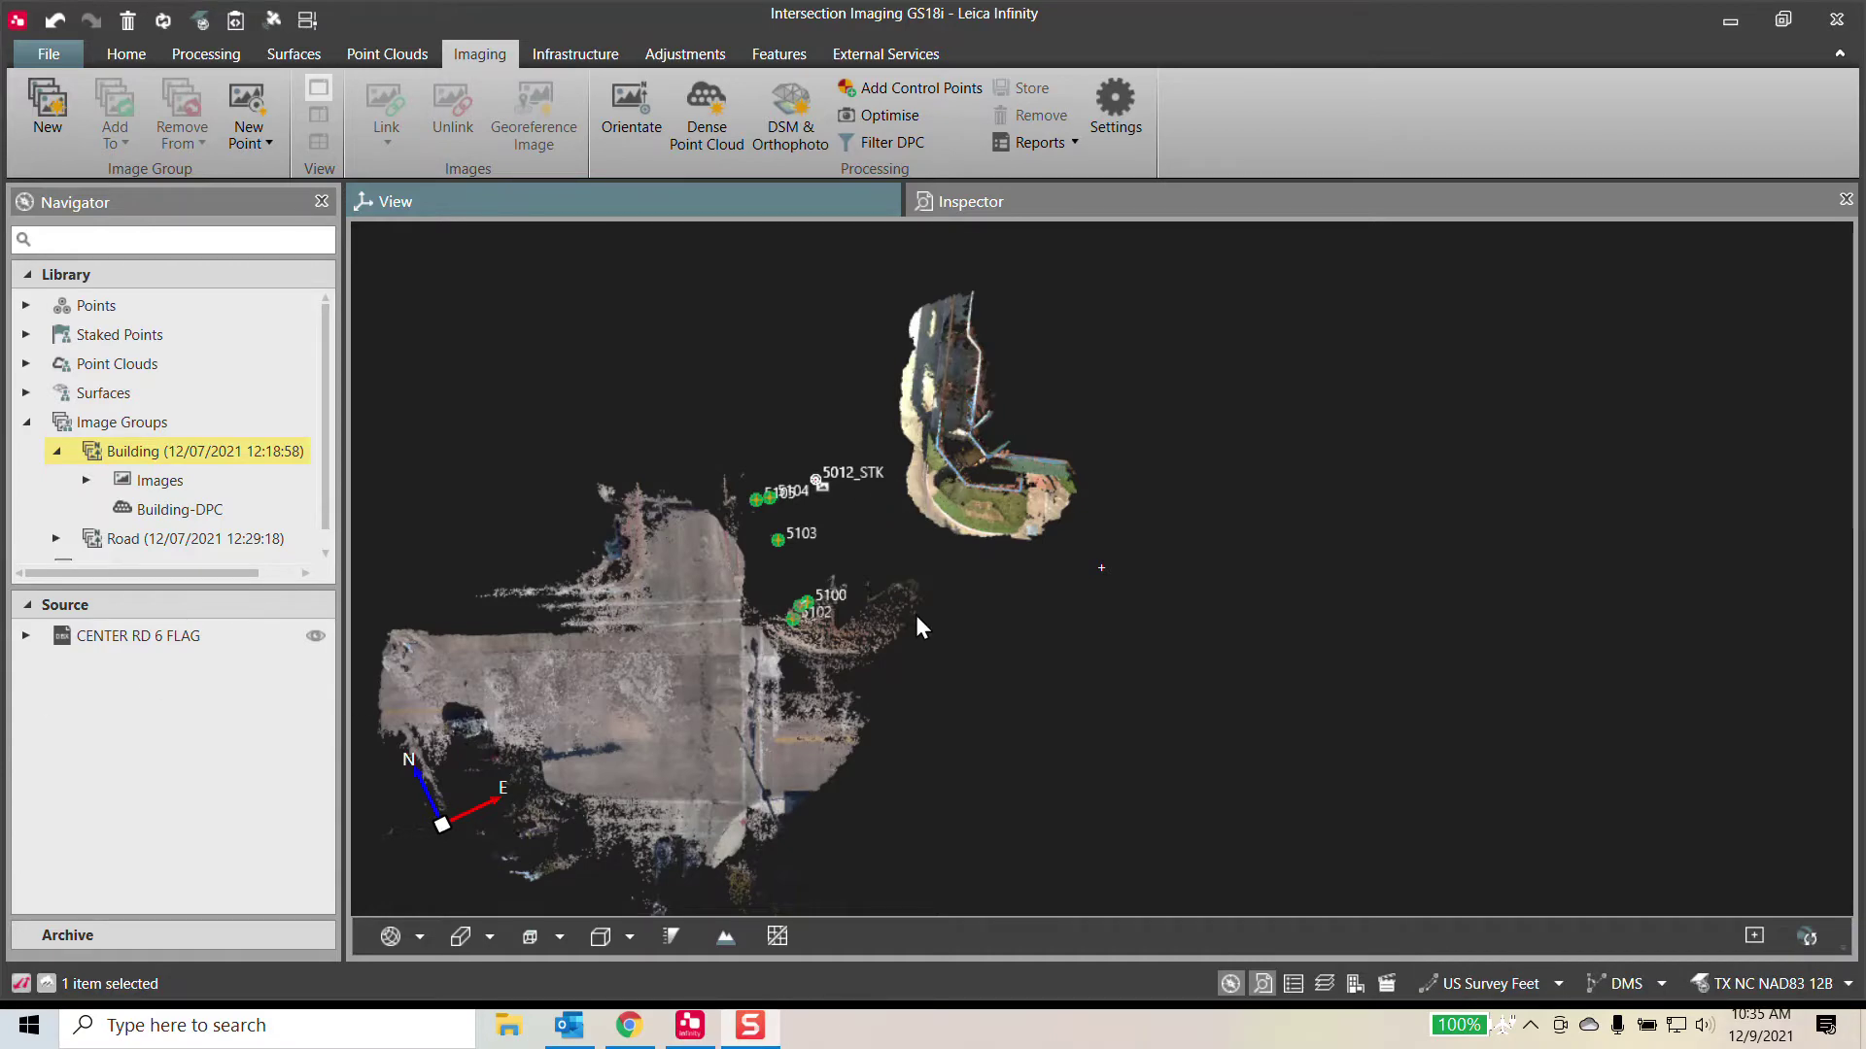
pyautogui.moveTo(957, 505); pyautogui.dragTo(925, 556)
pyautogui.scroll(5, 941, 557)
pyautogui.moveTo(959, 550); pyautogui.dragTo(680, 538)
pyautogui.scroll(5, 1042, 663)
pyautogui.scroll(-5, 1042, 663)
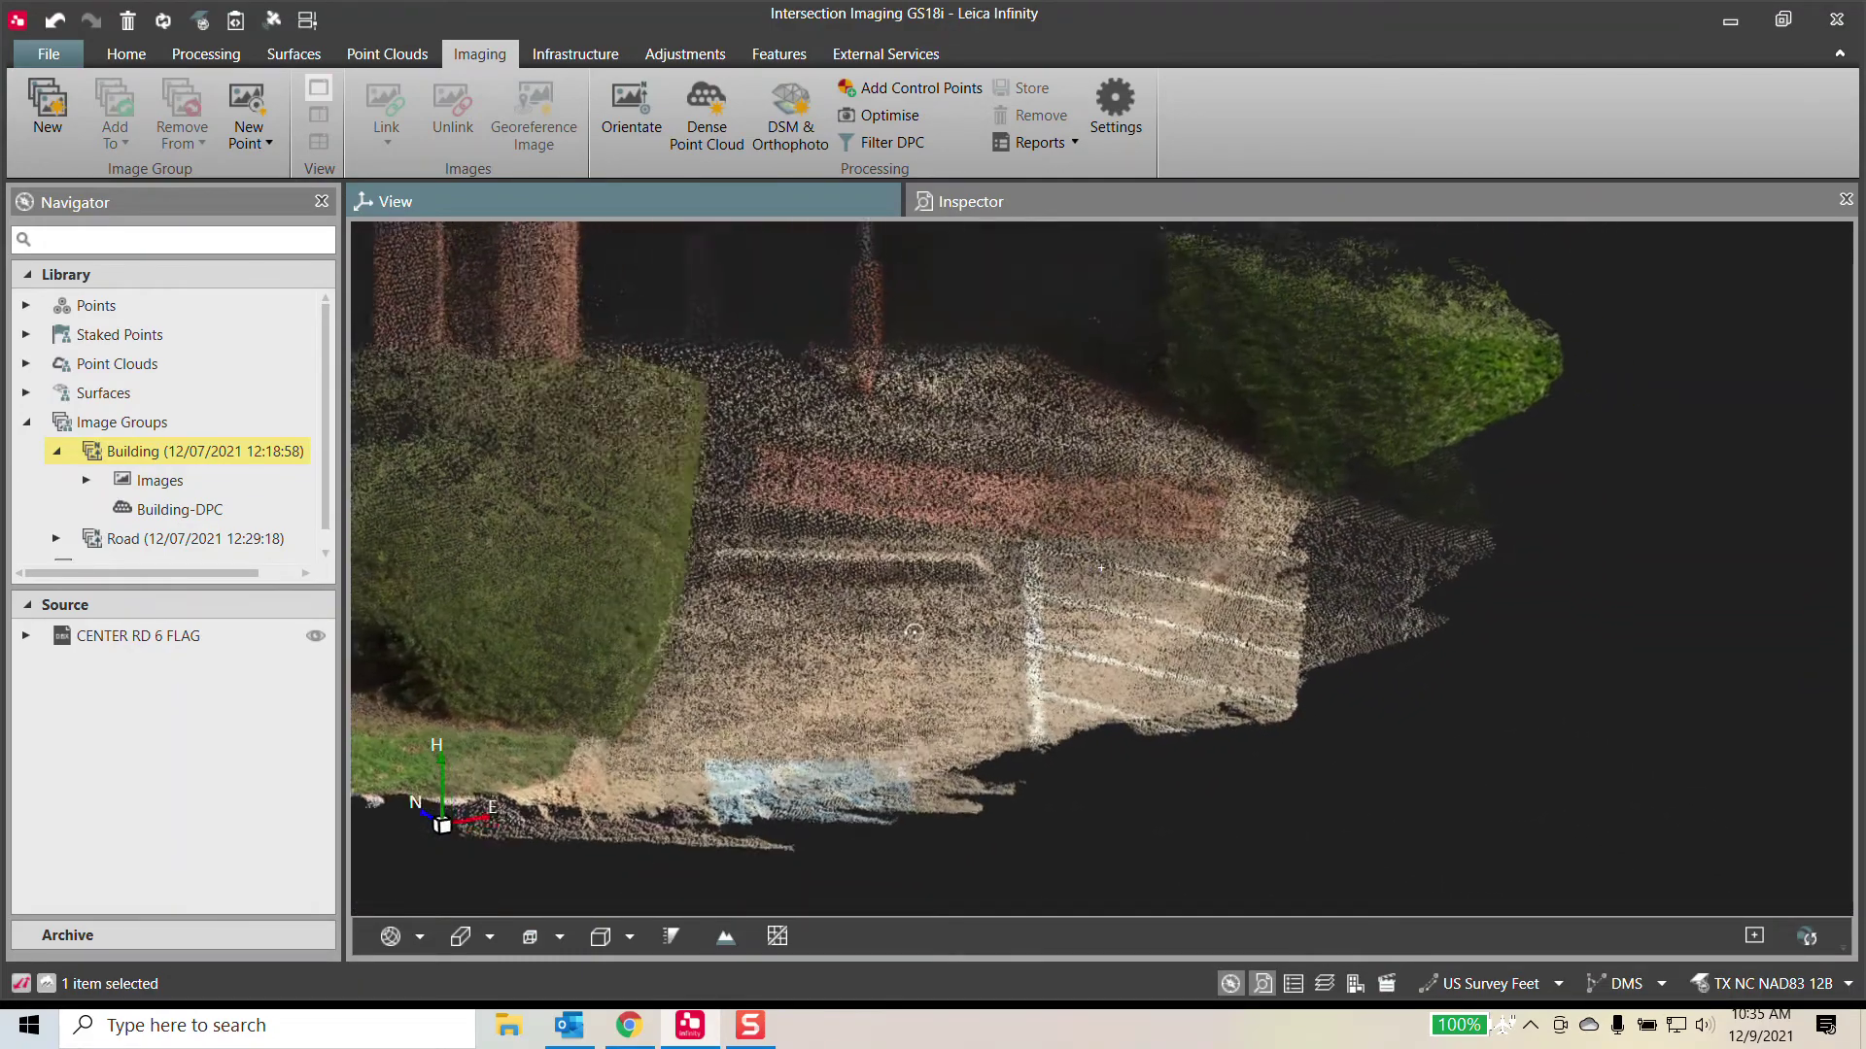
pyautogui.scroll(4, 1178, 699)
pyautogui.scroll(-5, 959, 670)
pyautogui.moveTo(958, 671); pyautogui.dragTo(1086, 569)
pyautogui.scroll(10, 1086, 568)
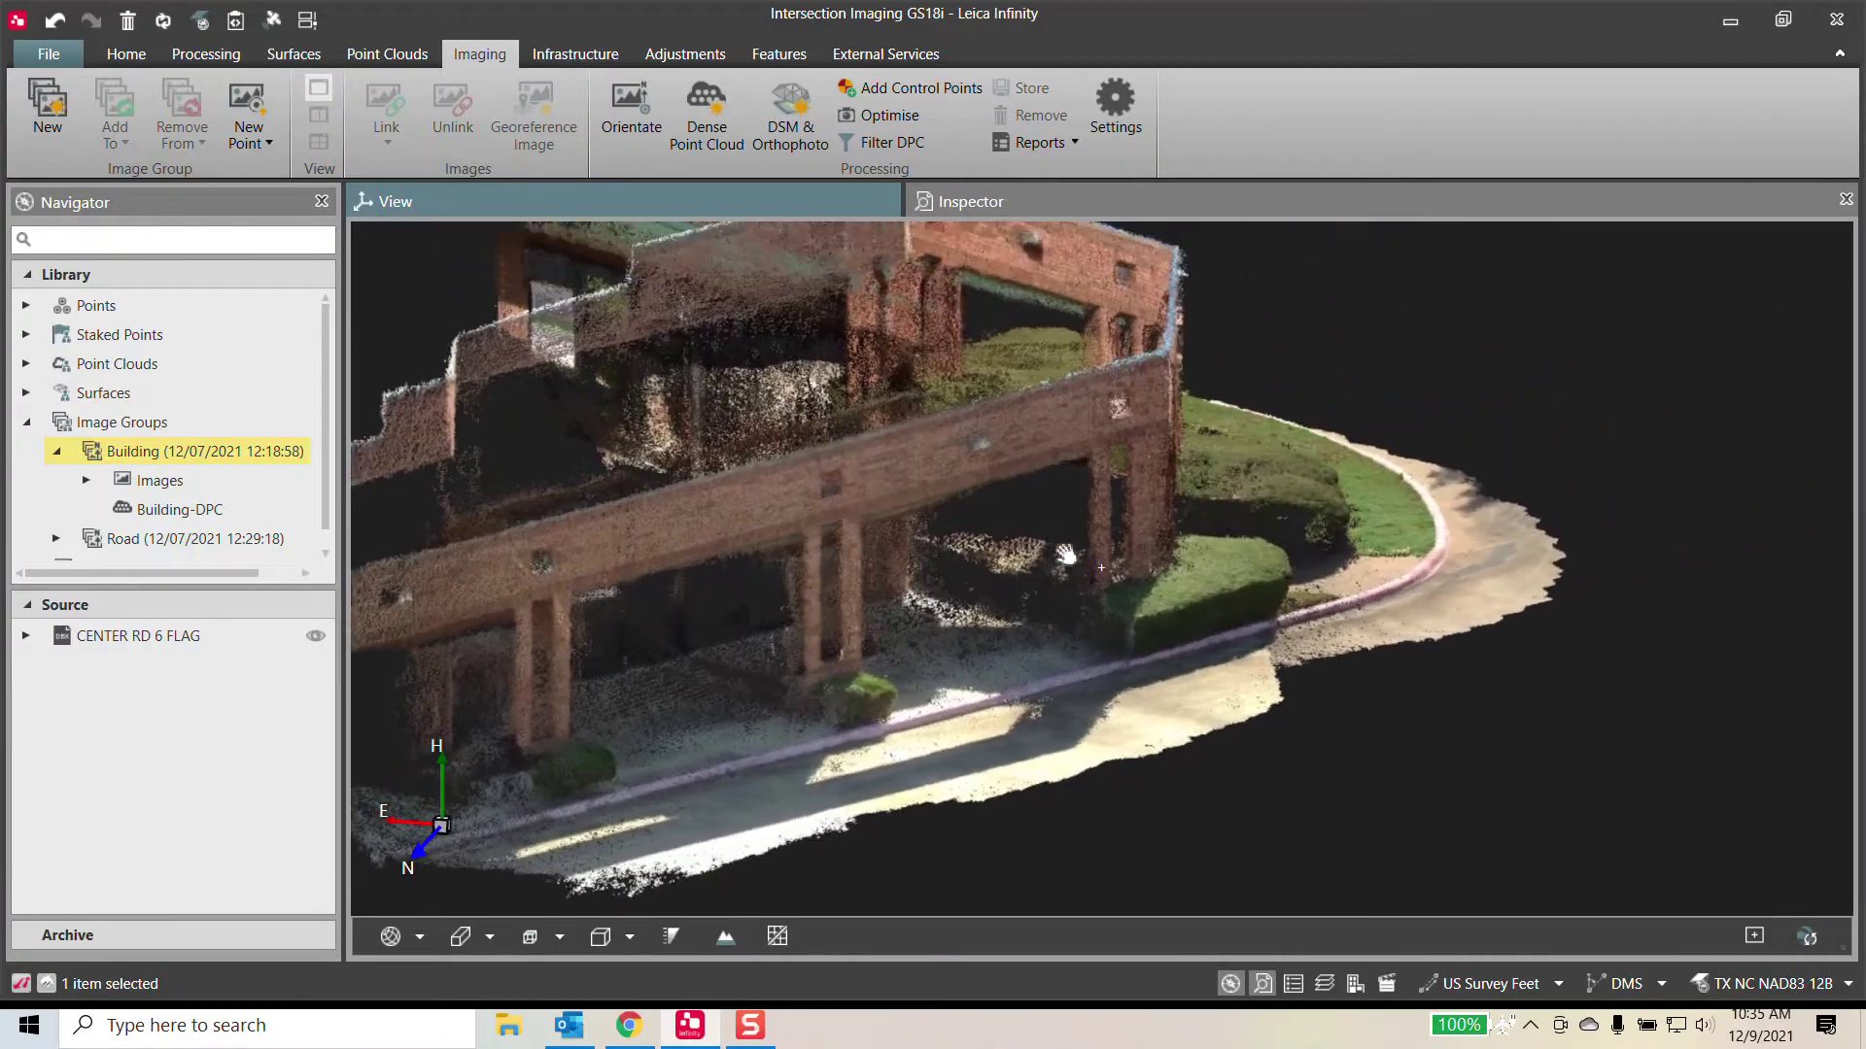
pyautogui.moveTo(923, 620); pyautogui.dragTo(1065, 590)
pyautogui.scroll(8, 1088, 579)
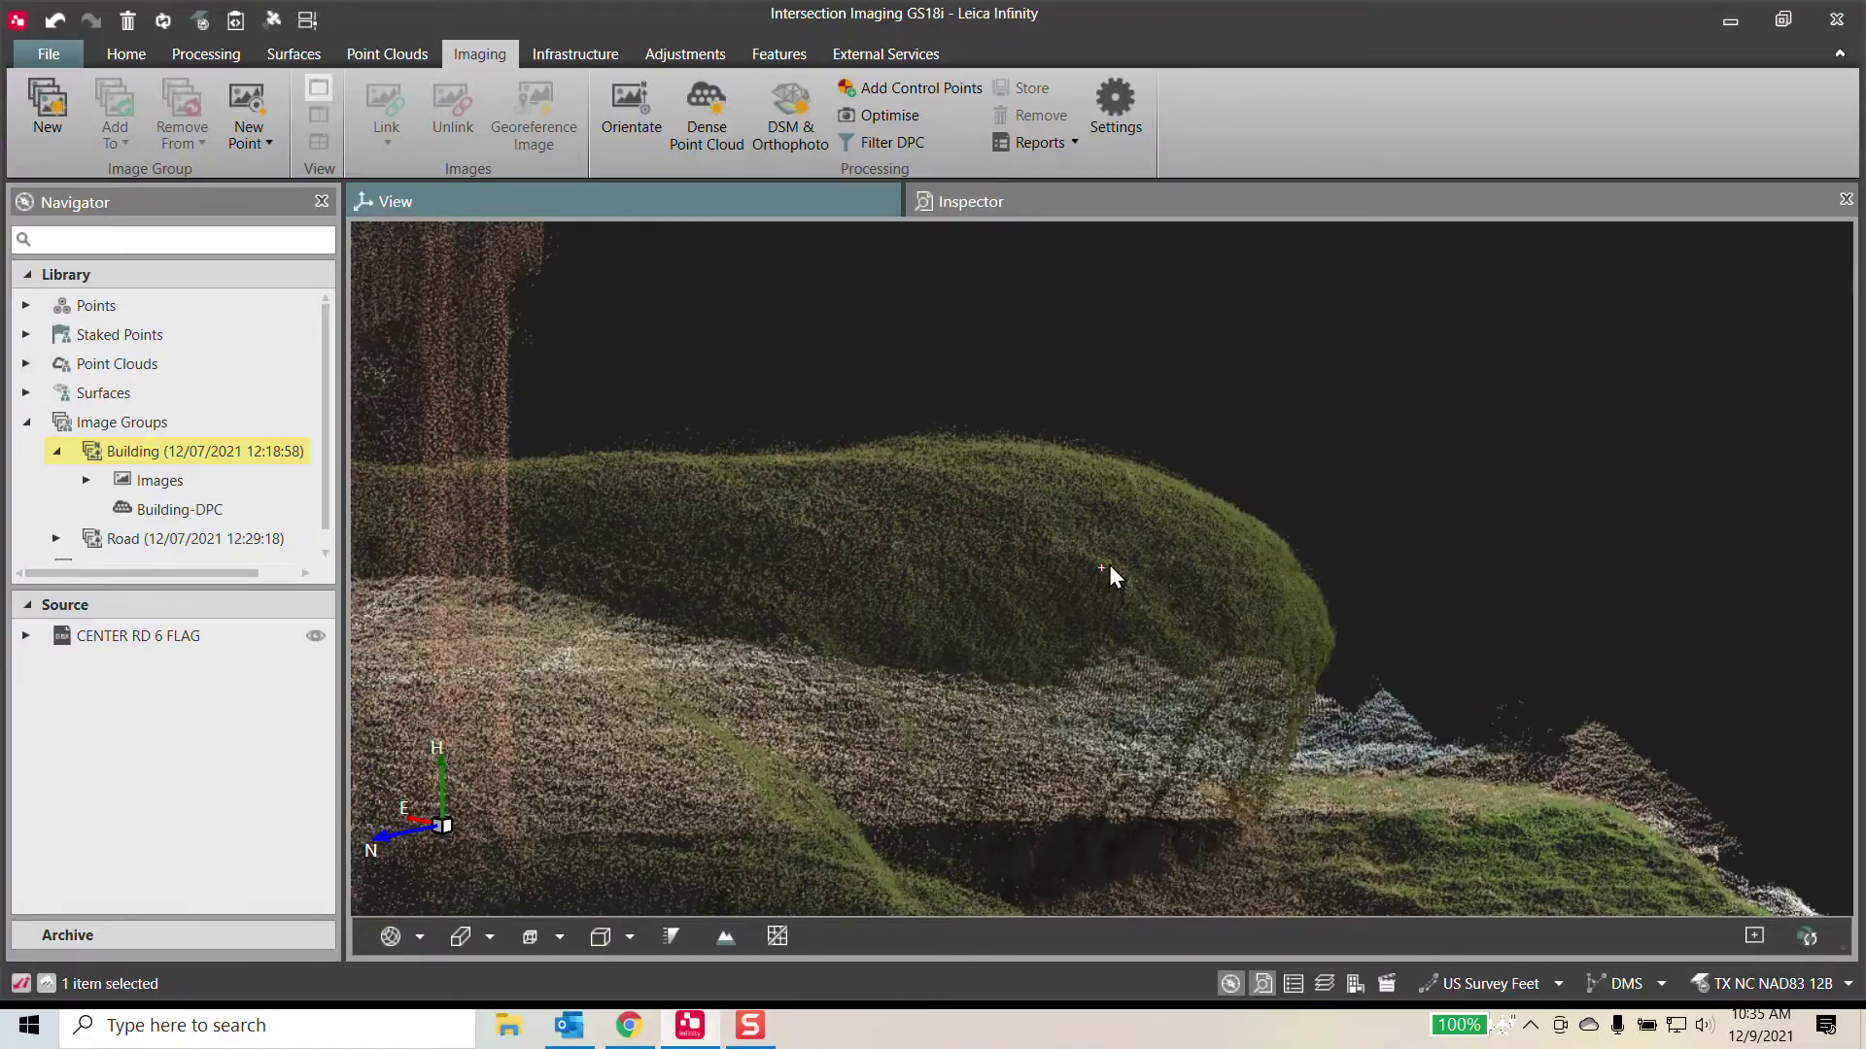
pyautogui.scroll(-8, 1465, 513)
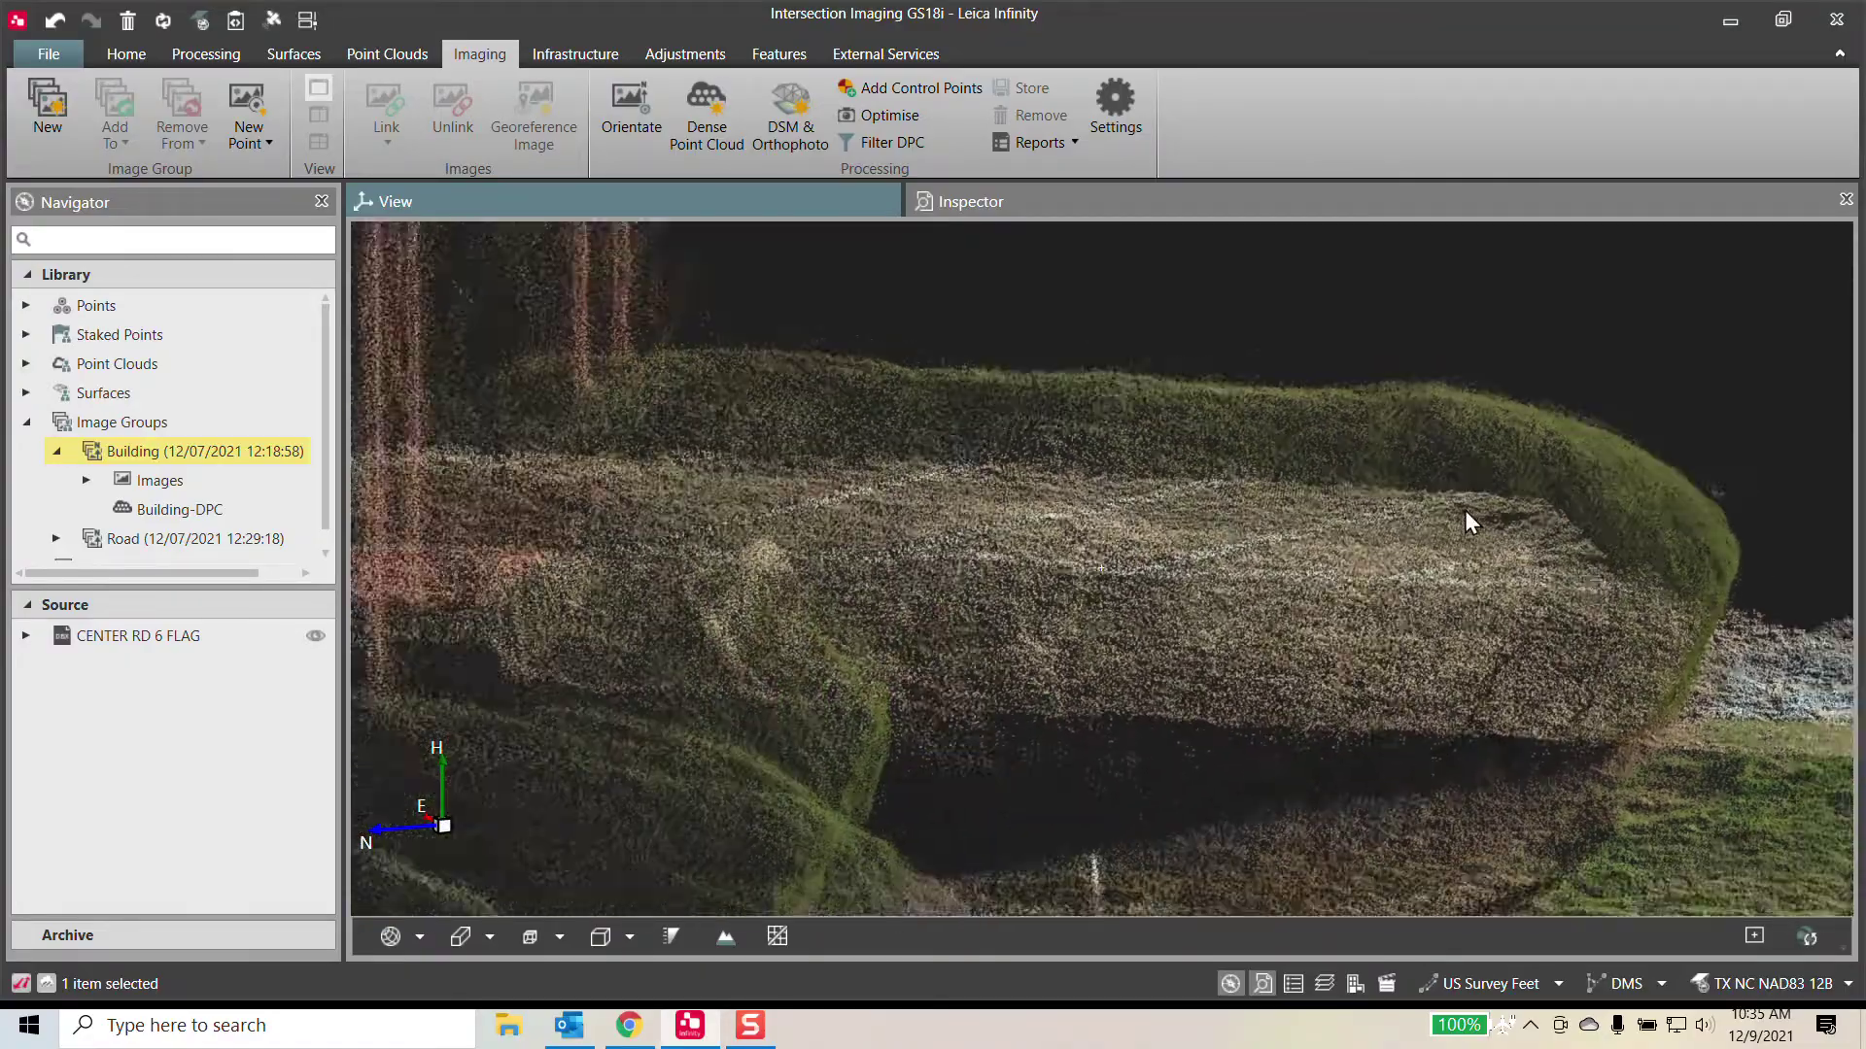
pyautogui.scroll(-7, 1001, 492)
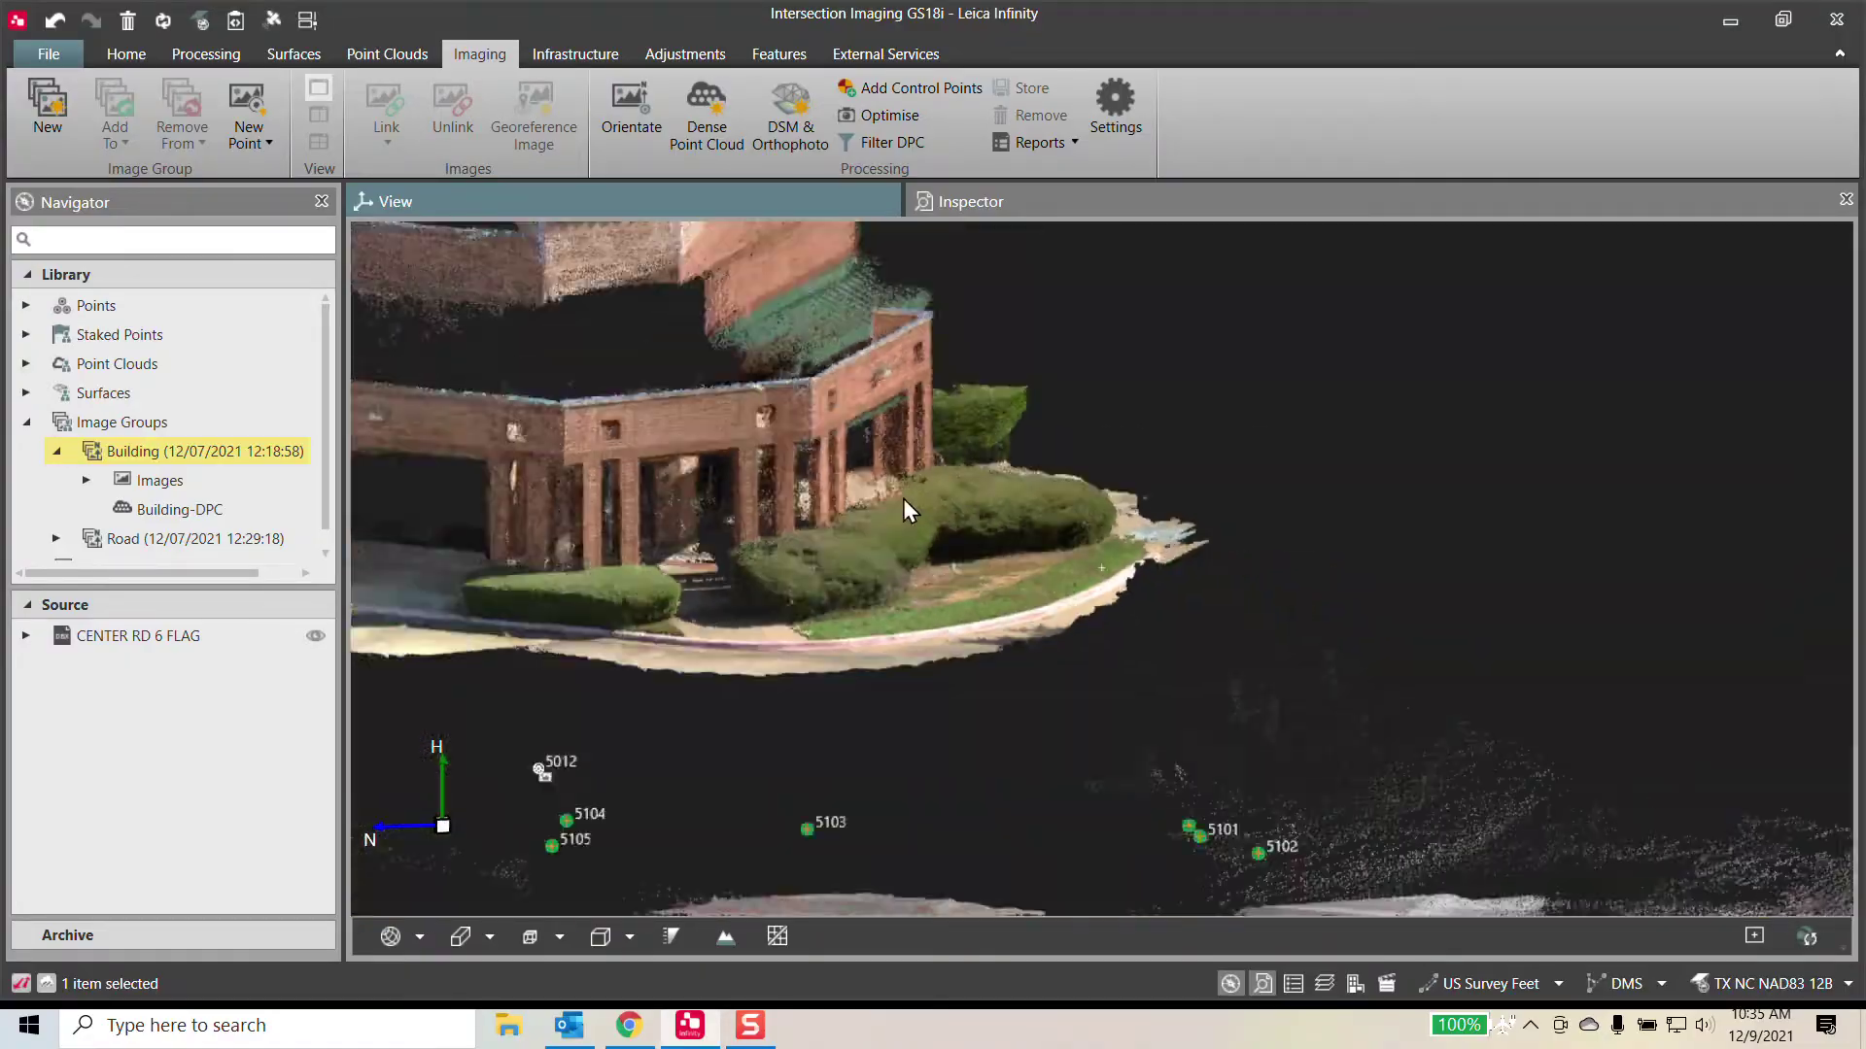
# - Examine the road intersection point cloud in 3D, including the crosswalks, the parked vehicle and the surveyed points beside it
pyautogui.moveTo(928, 476); pyautogui.dragTo(1090, 326, button='middle')
pyautogui.moveTo(1108, 527); pyautogui.dragTo(734, 573)
pyautogui.moveTo(734, 563); pyautogui.dragTo(1078, 714, button='middle')
pyautogui.moveTo(1078, 714); pyautogui.dragTo(802, 569)
pyautogui.moveTo(1315, 562); pyautogui.dragTo(905, 385, button='middle')
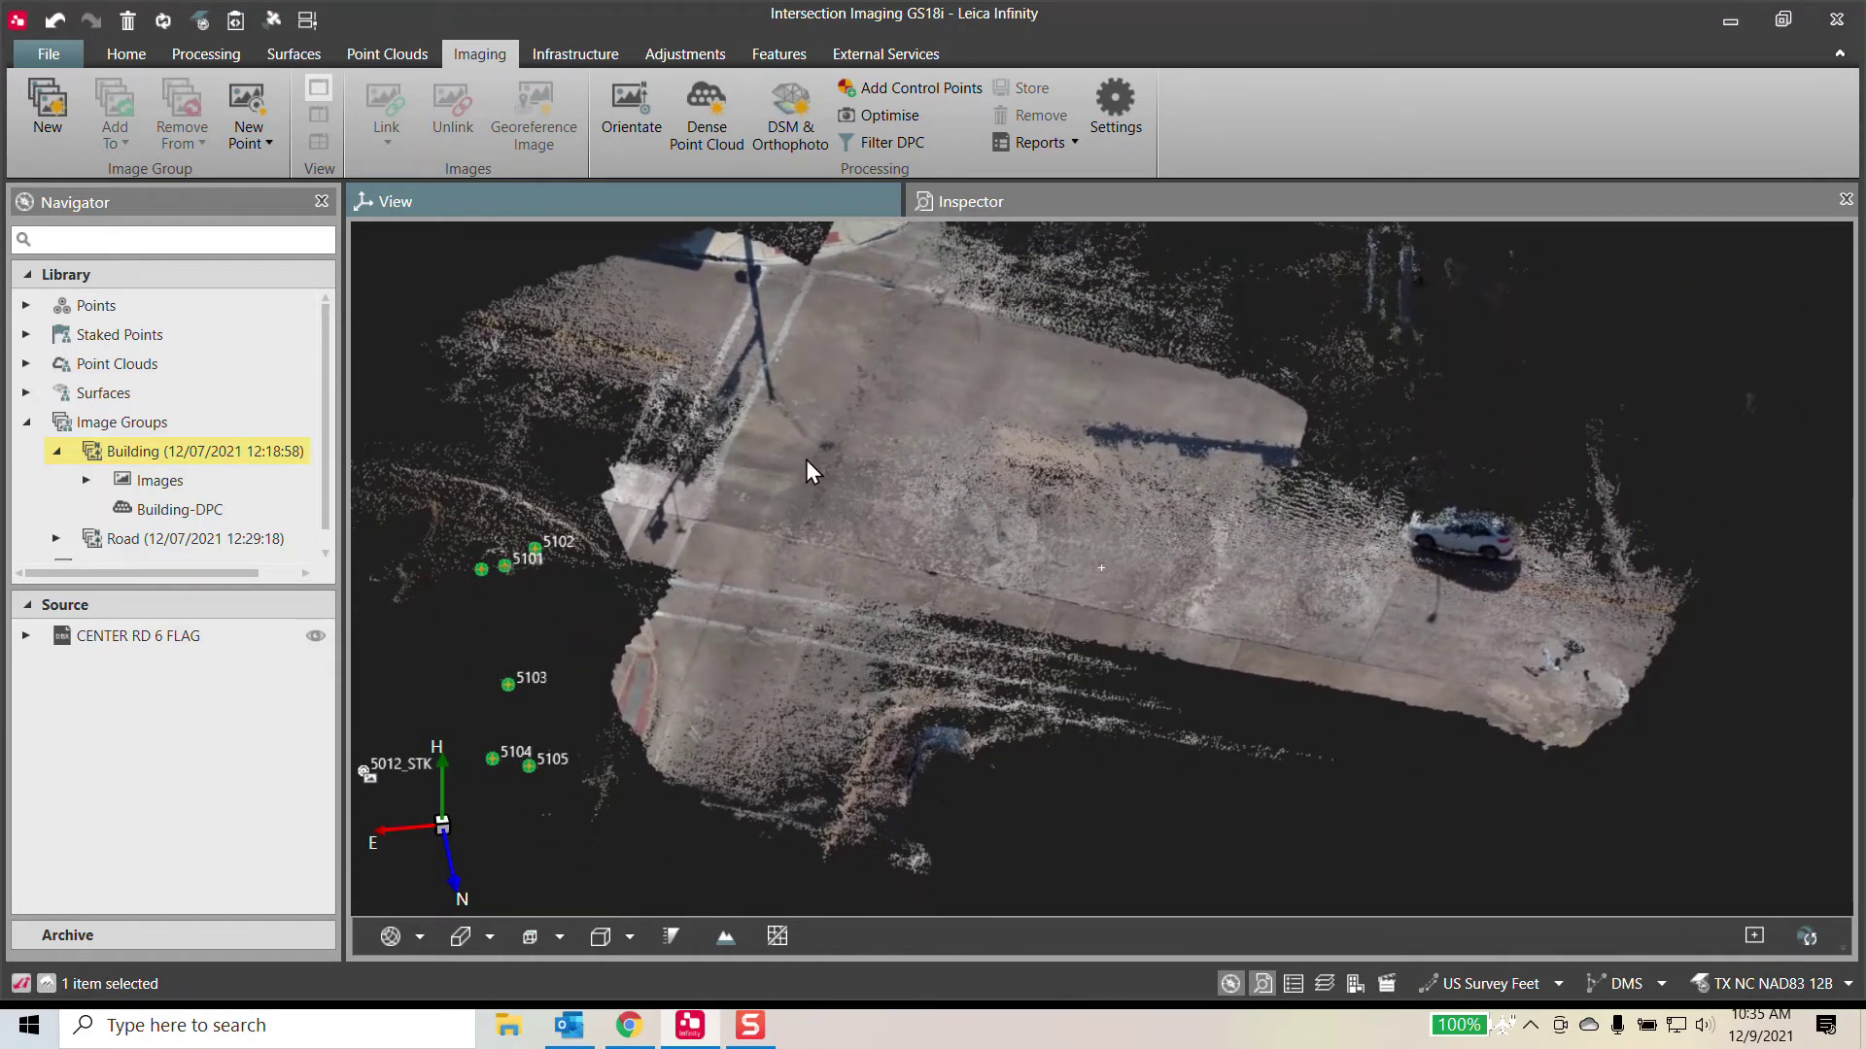
pyautogui.moveTo(813, 462); pyautogui.dragTo(1050, 556, button='middle')
pyautogui.moveTo(1050, 556); pyautogui.dragTo(1187, 493)
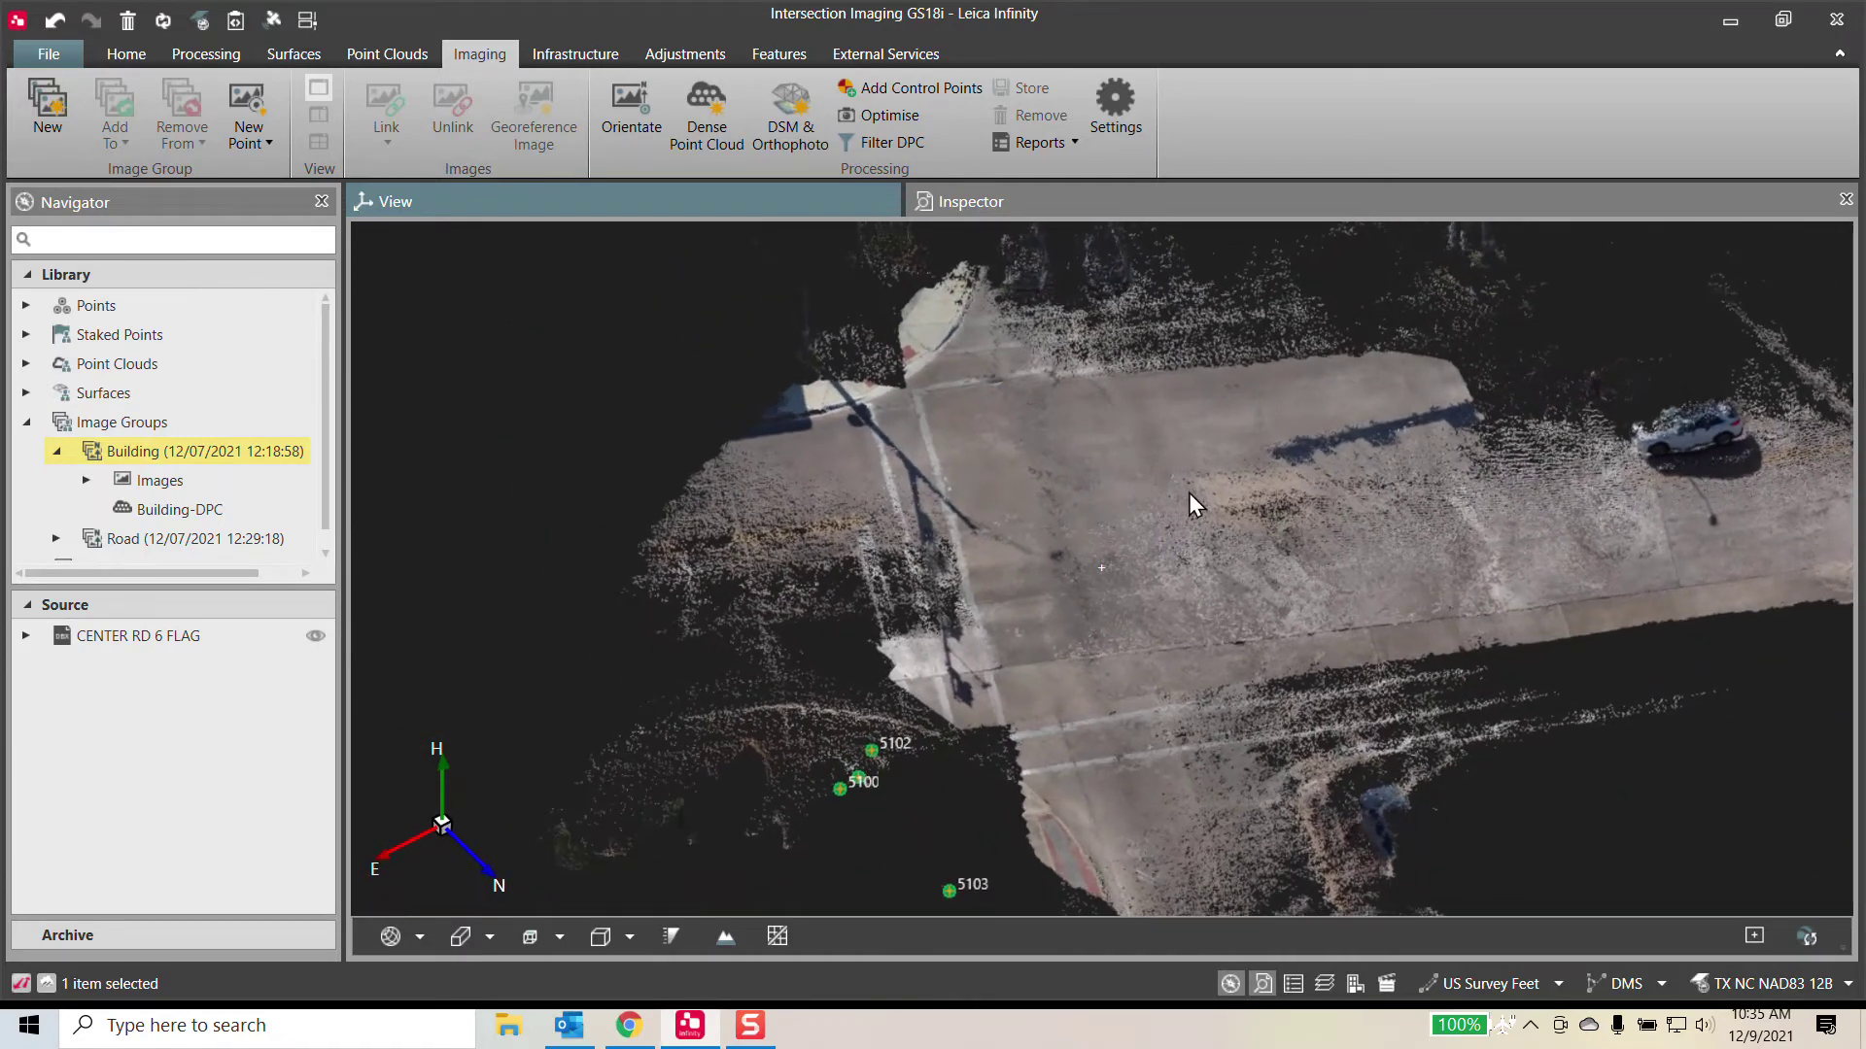
pyautogui.moveTo(1188, 493); pyautogui.dragTo(813, 391, button='middle')
pyautogui.moveTo(807, 626); pyautogui.dragTo(842, 624)
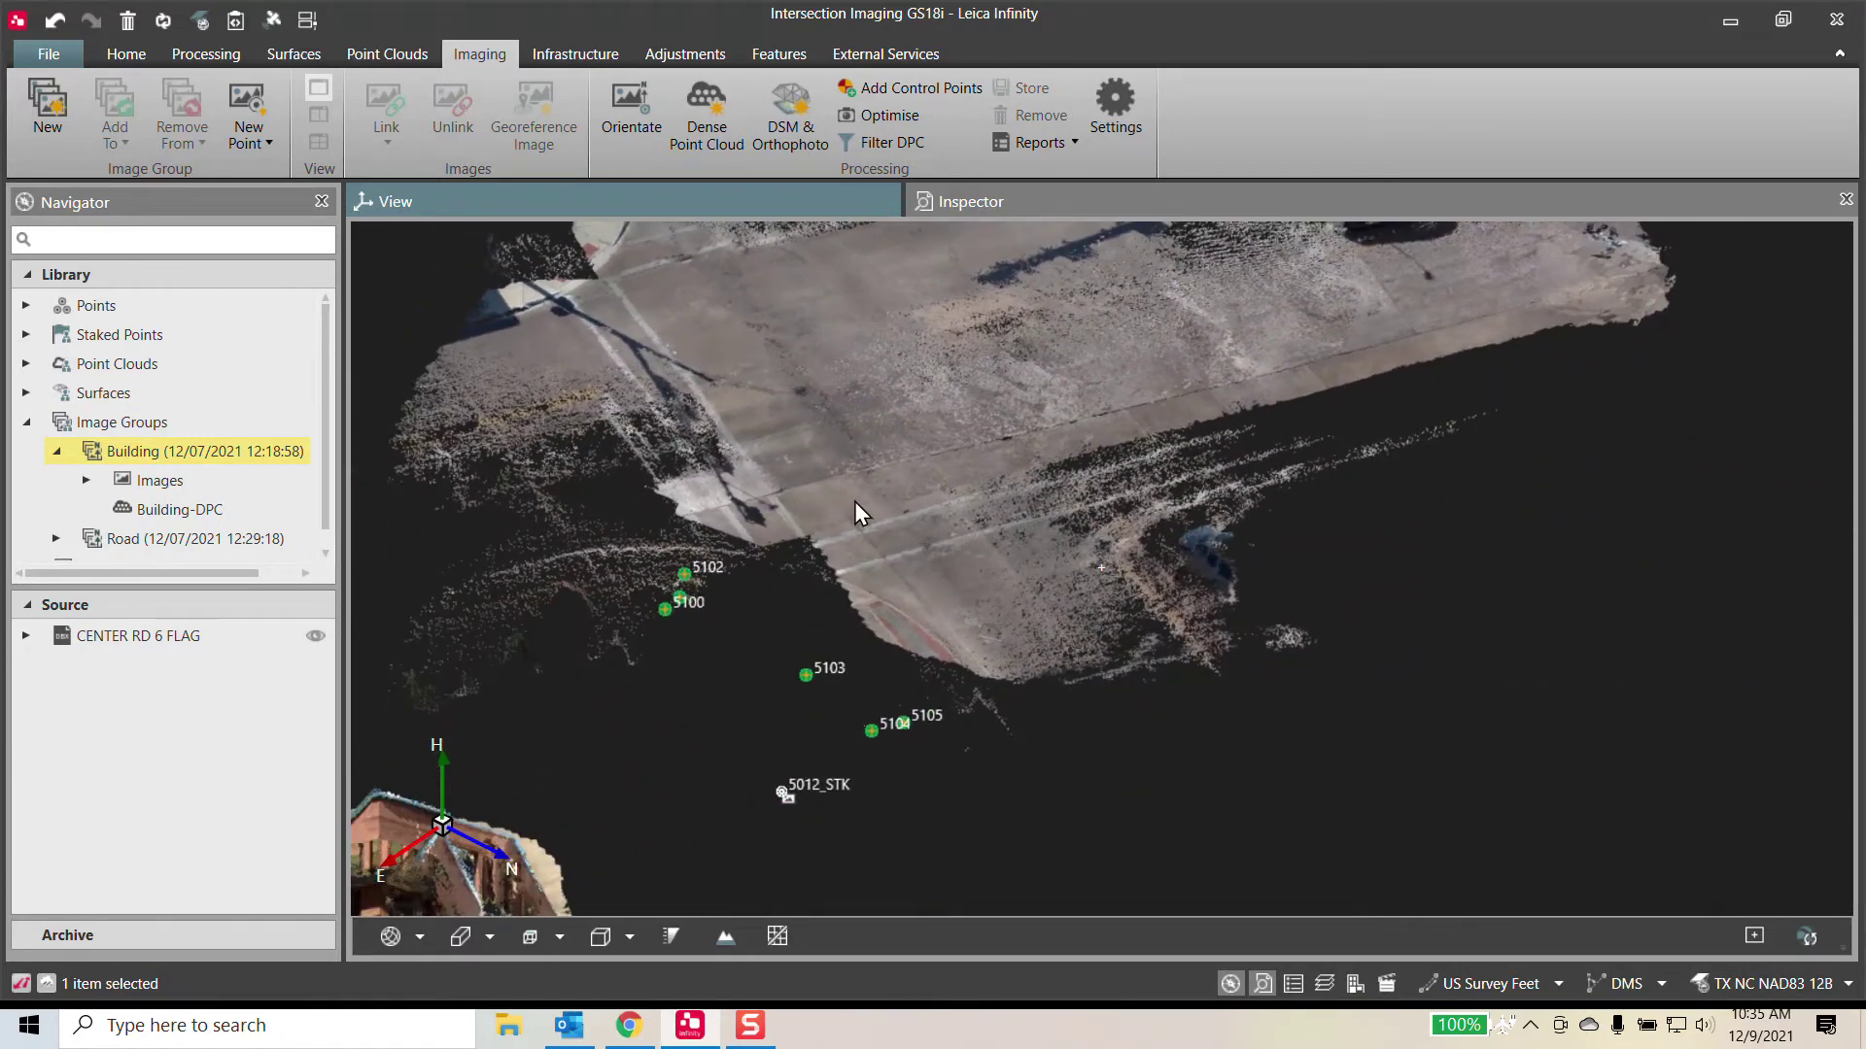
# - Create a new user-entered point on the pavement of the road intersection point cloud, with no code
pyautogui.rightClick(882, 444)
pyautogui.click(835, 434)
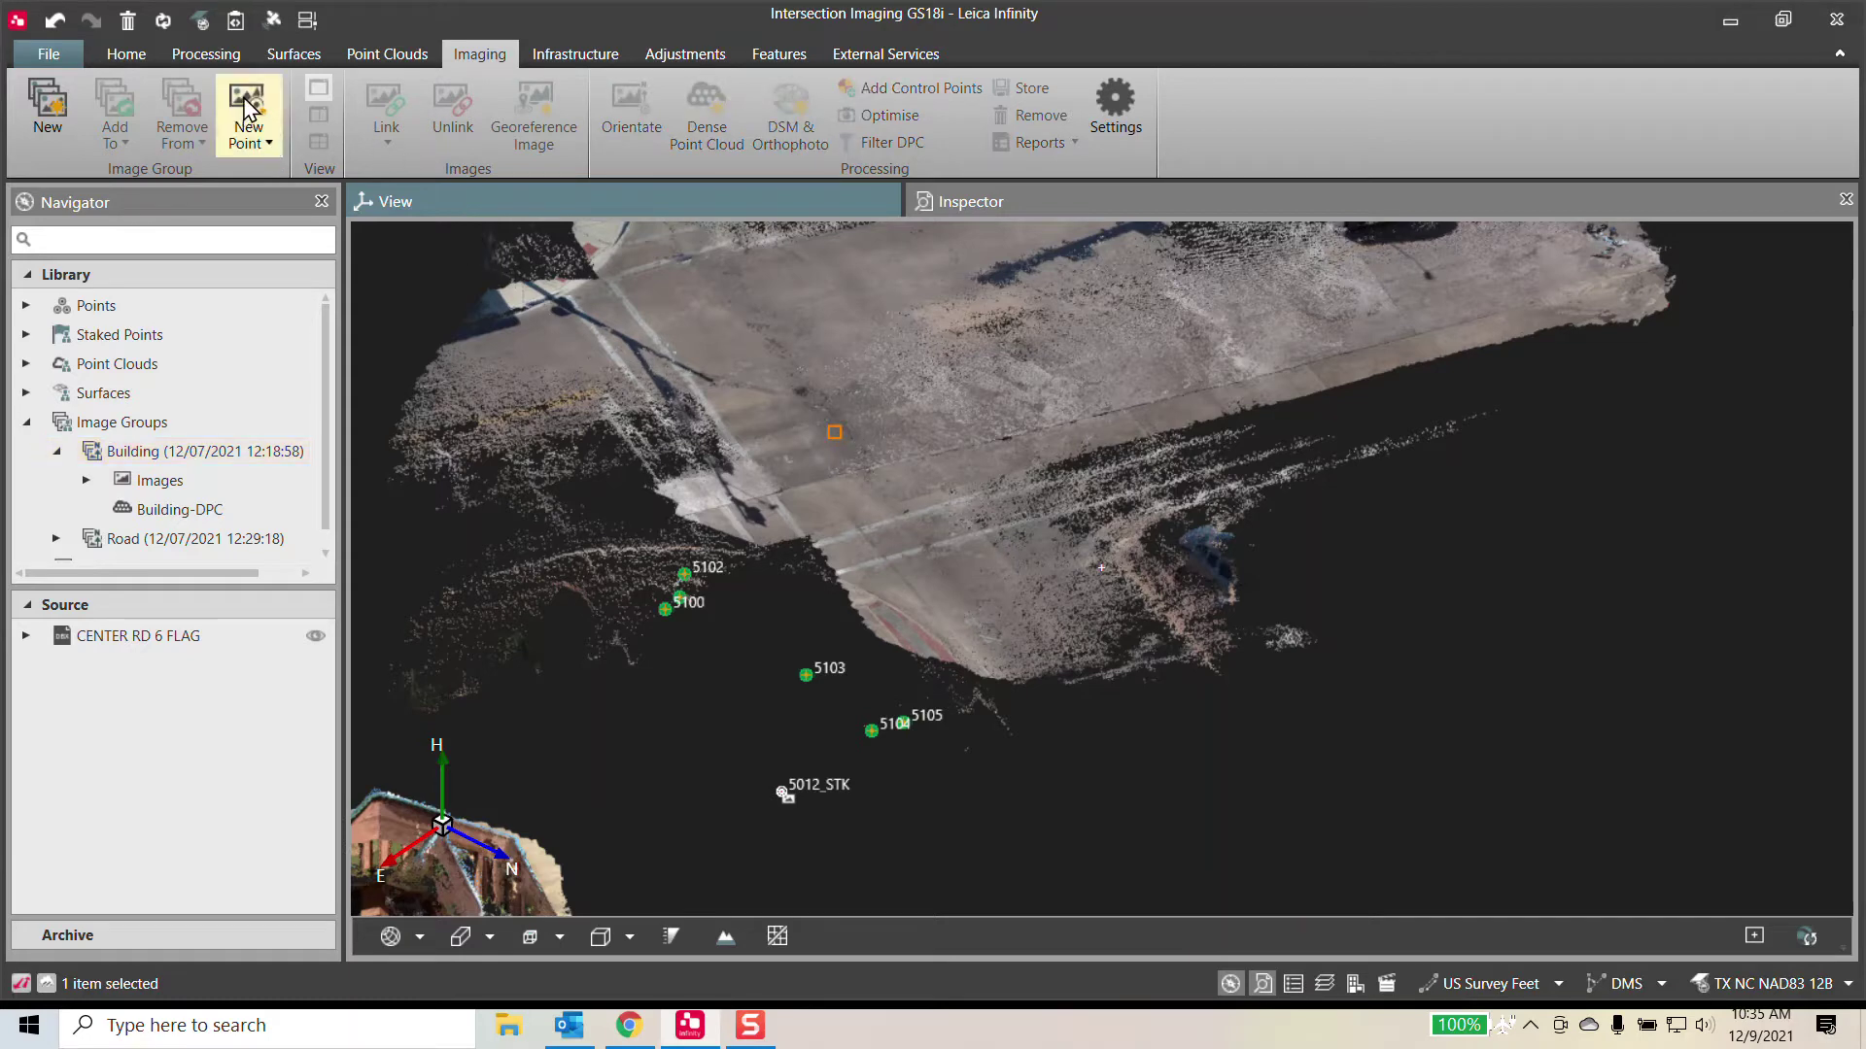
pyautogui.click(127, 55)
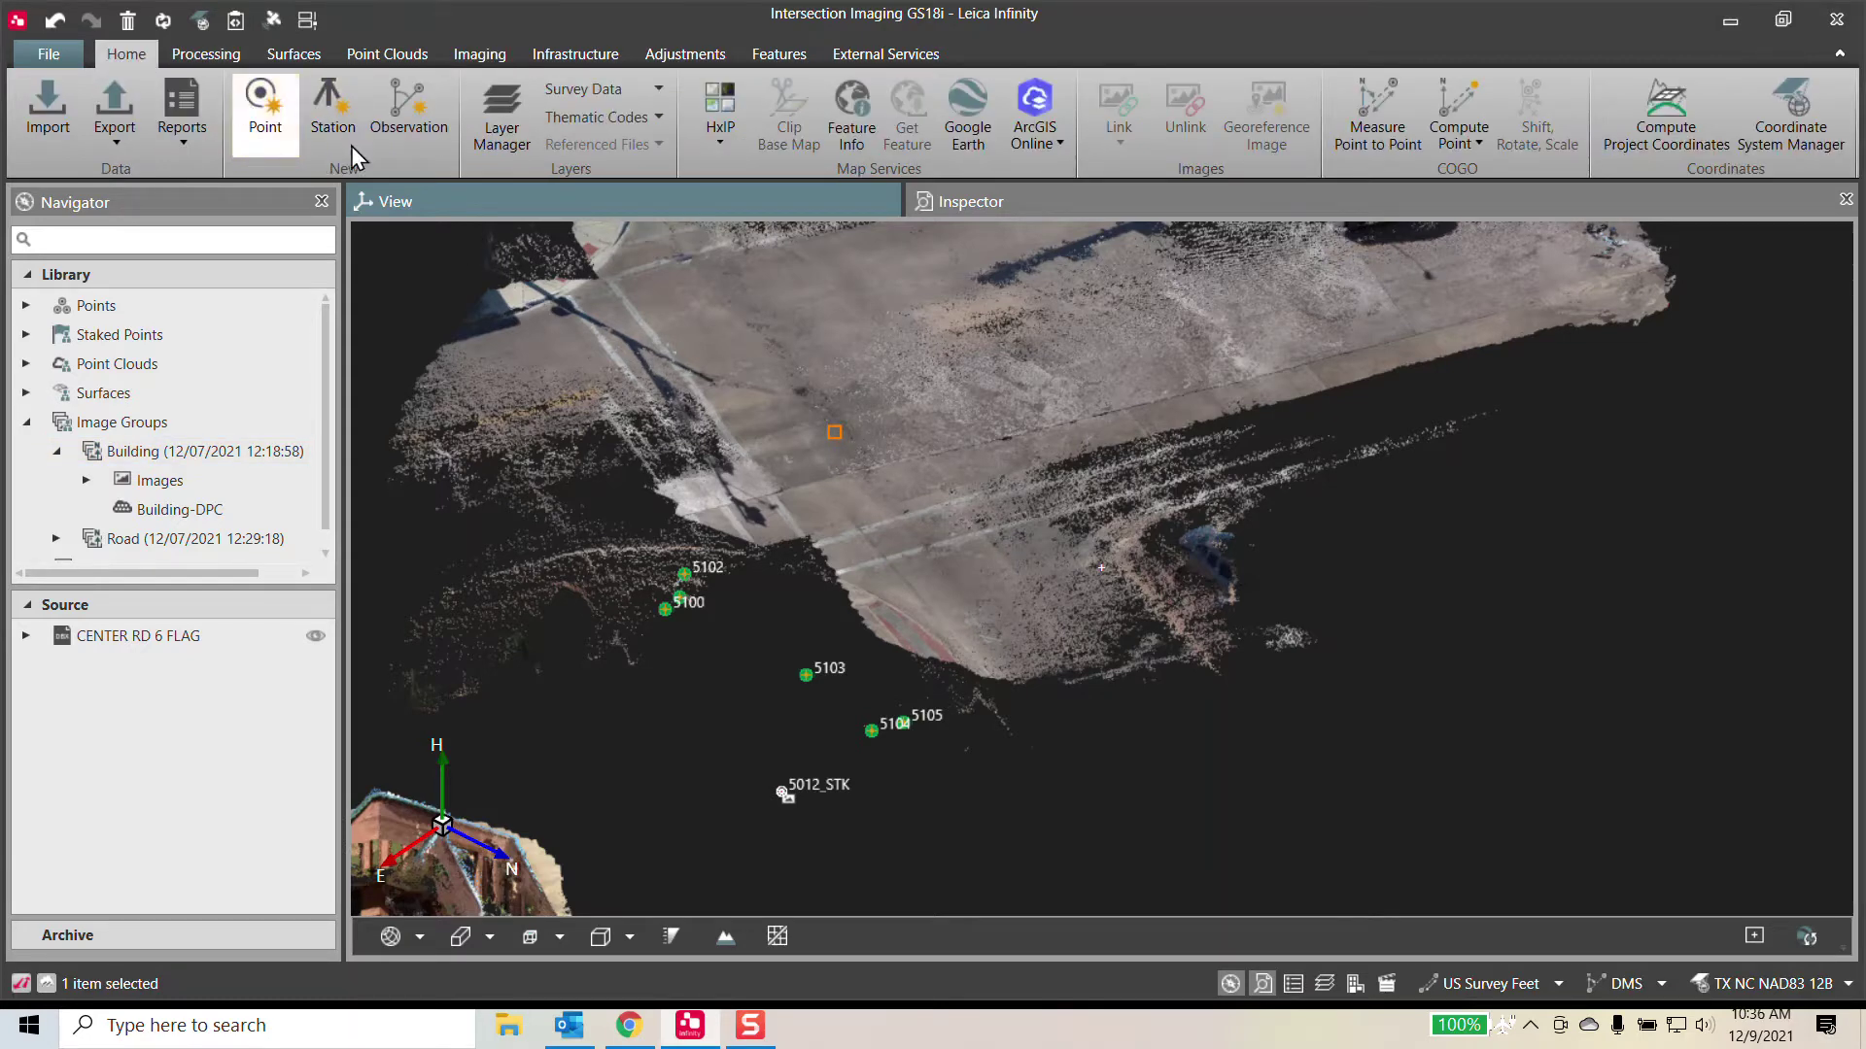
pyautogui.click(267, 112)
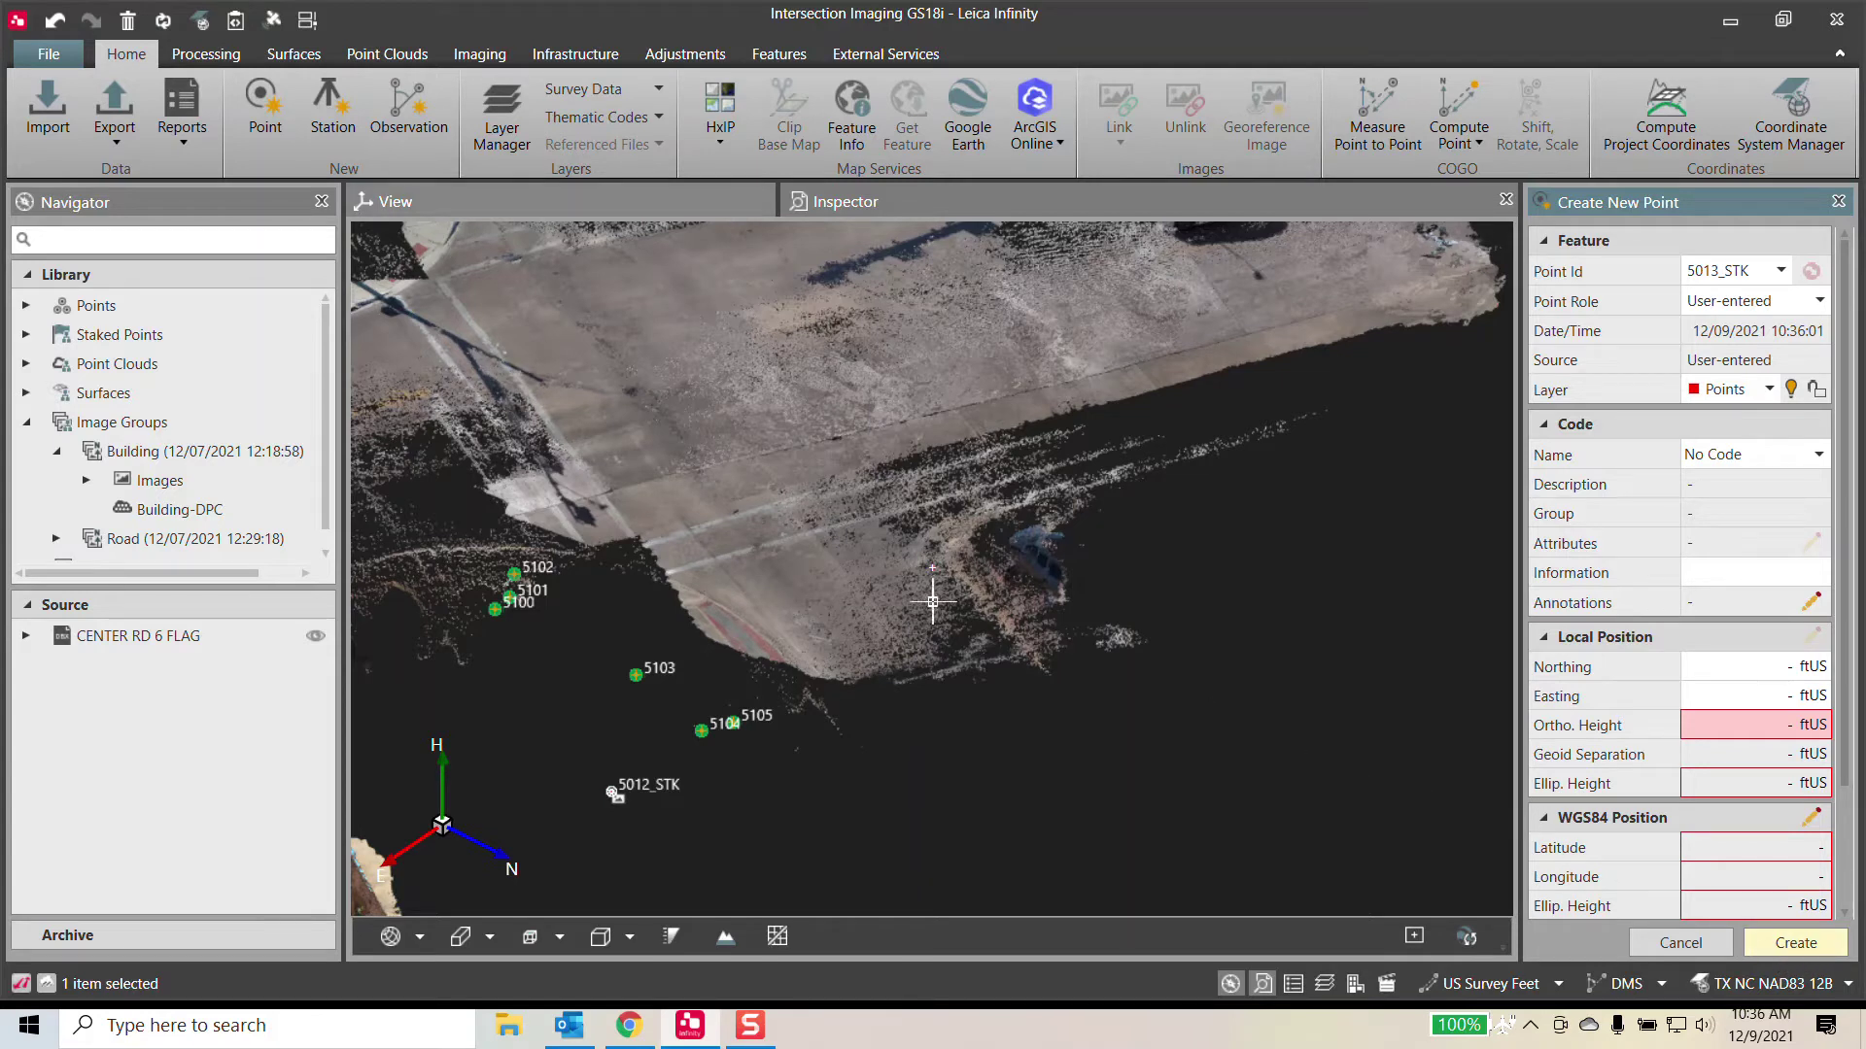
pyautogui.click(707, 416)
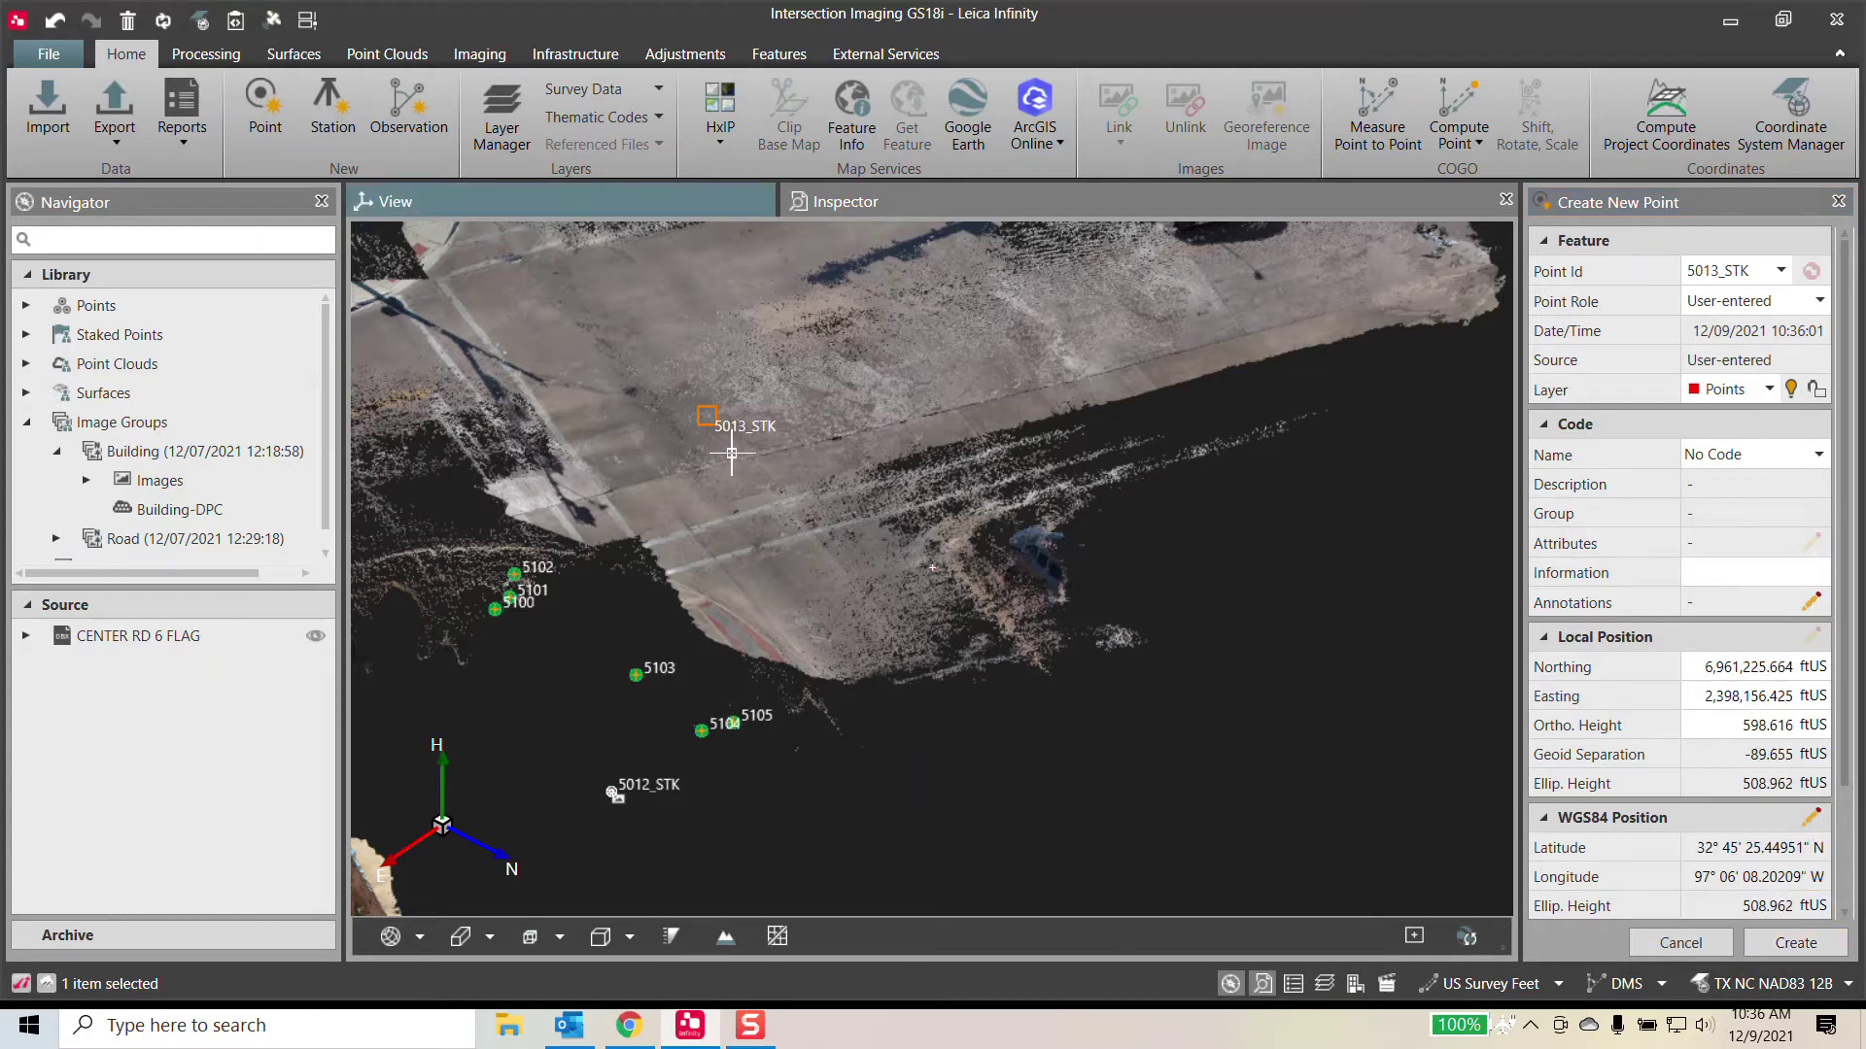
pyautogui.click(1796, 944)
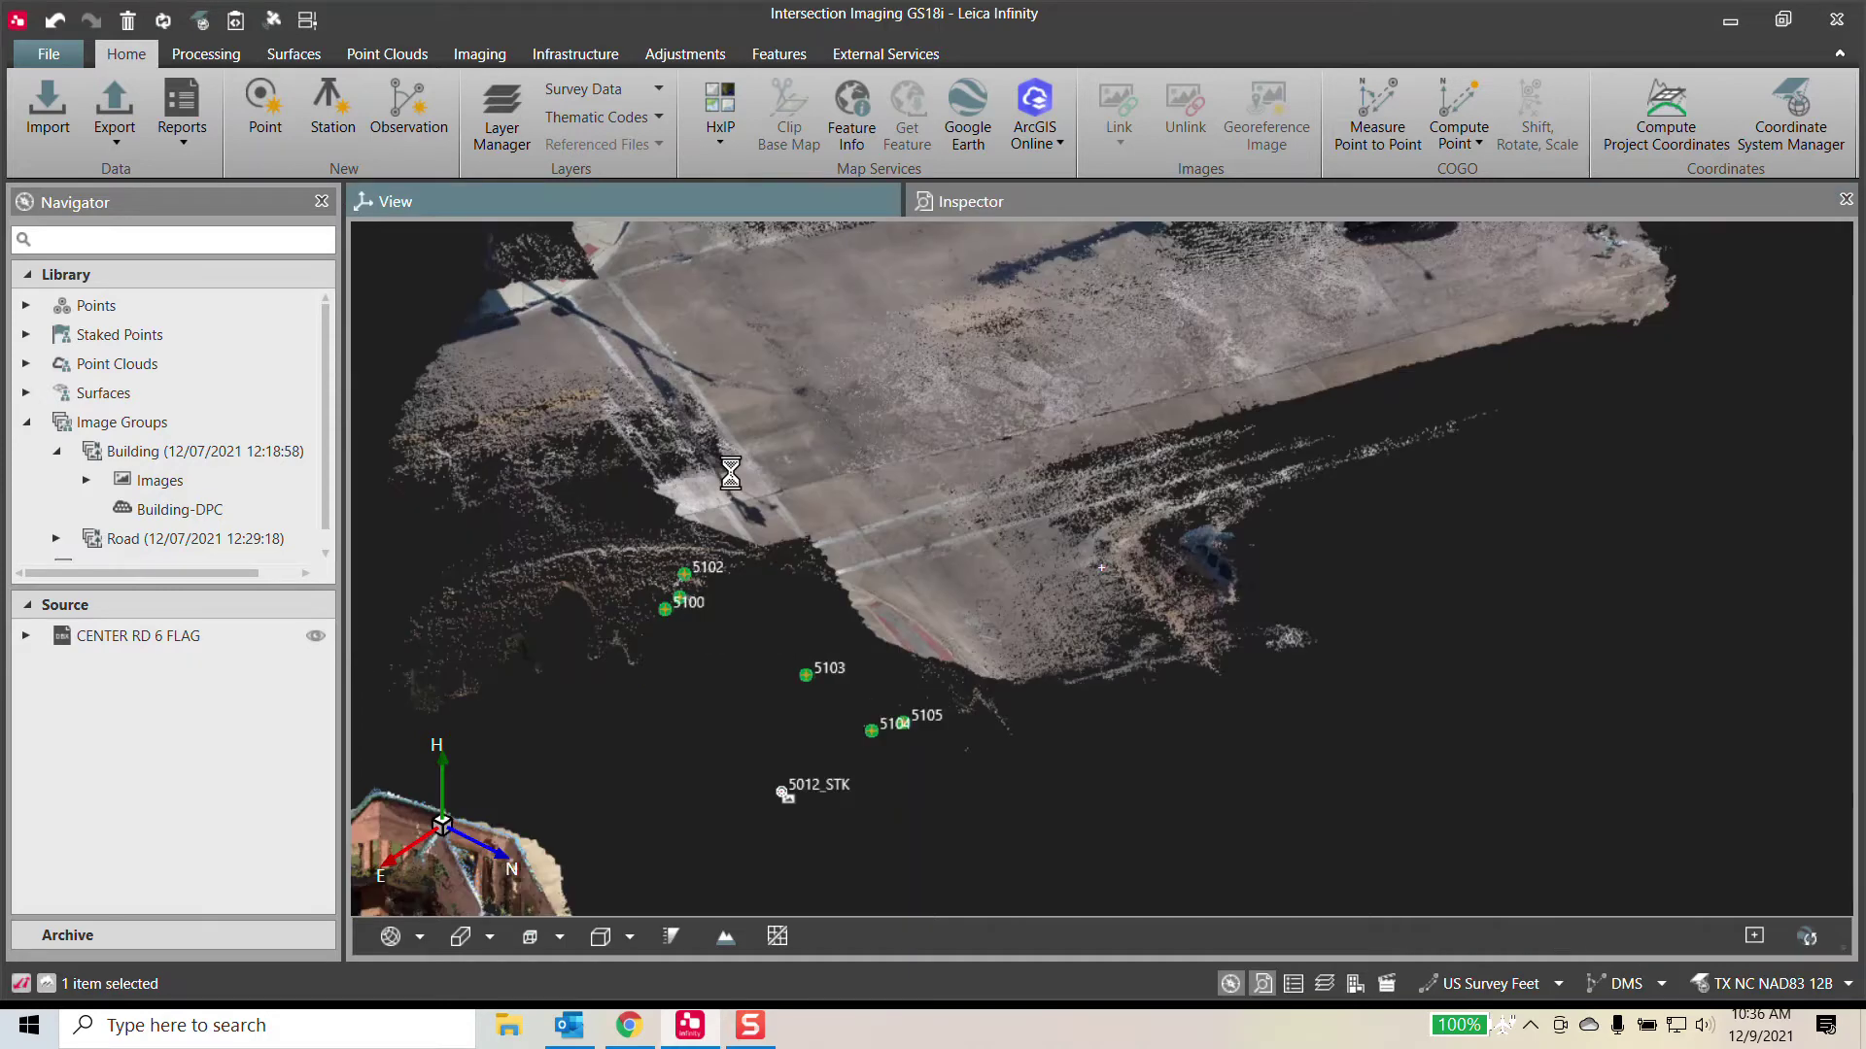
# - Centre the 3D view on the Road-DPC point cloud
pyautogui.rightClick(879, 418)
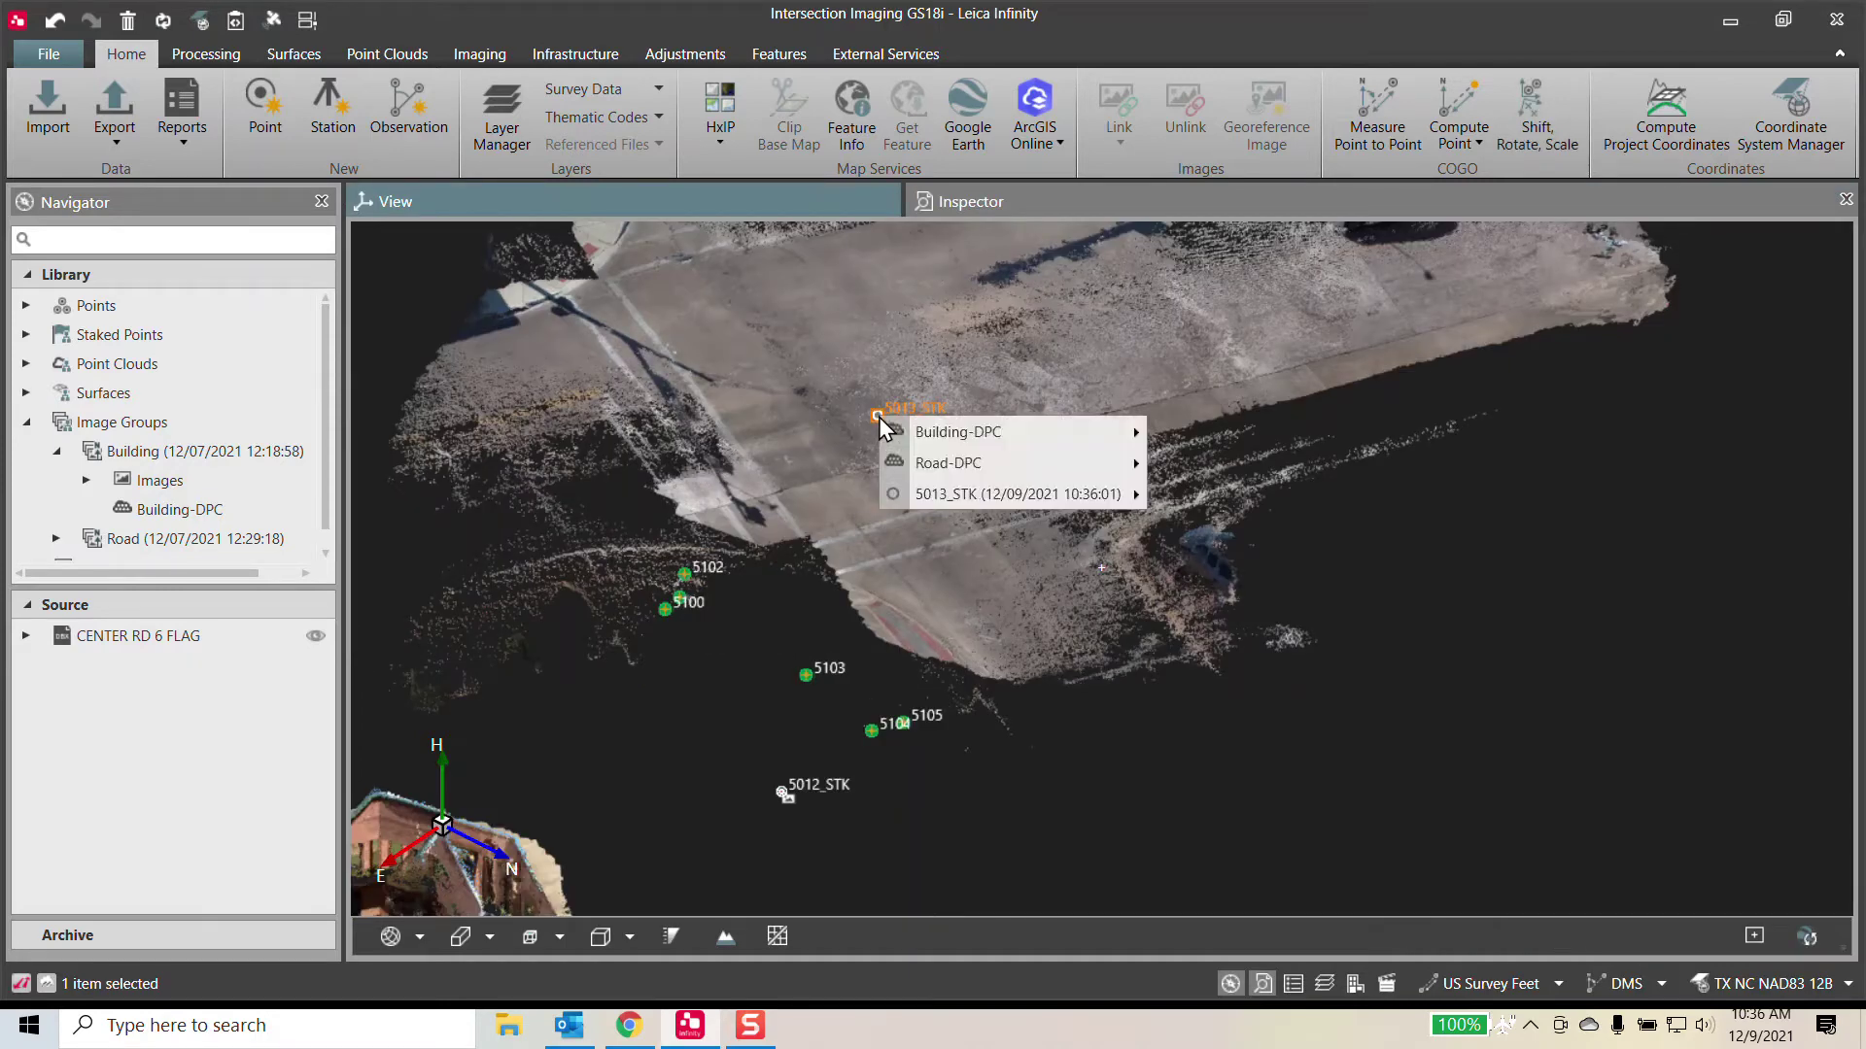
pyautogui.moveTo(1069, 463)
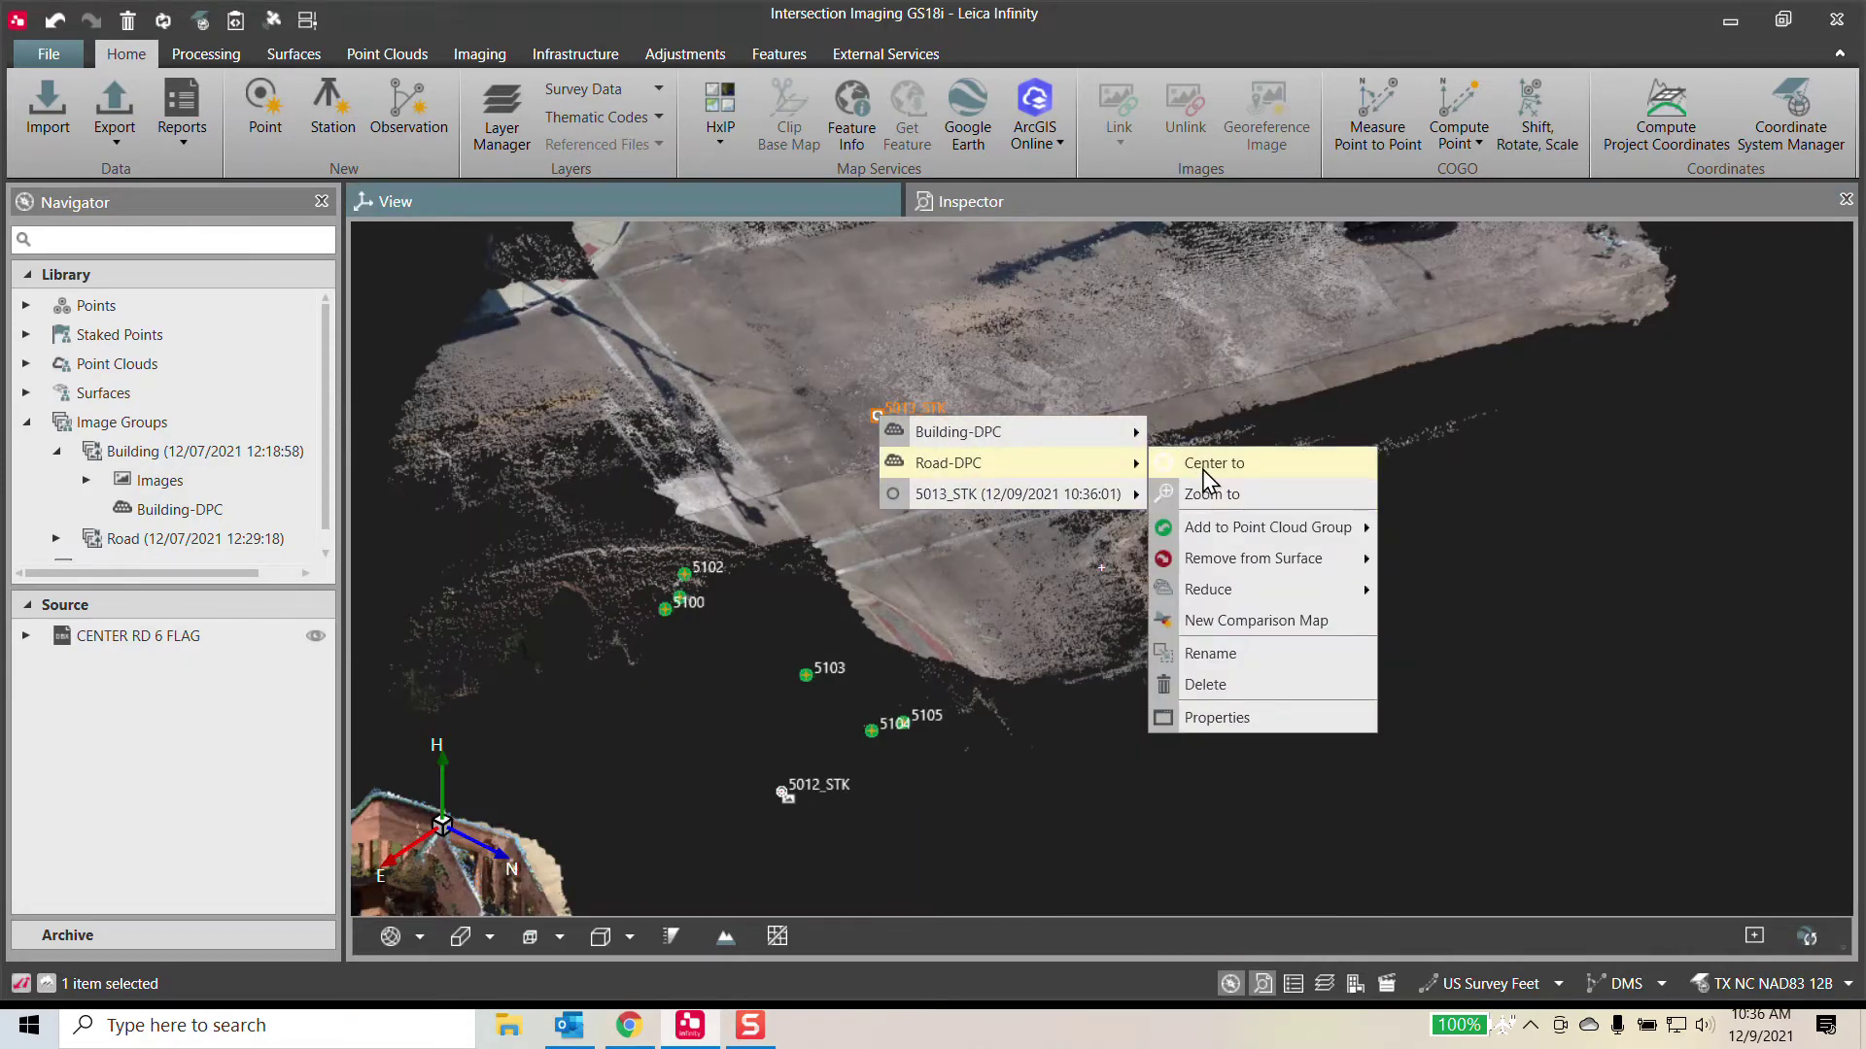
pyautogui.click(1209, 464)
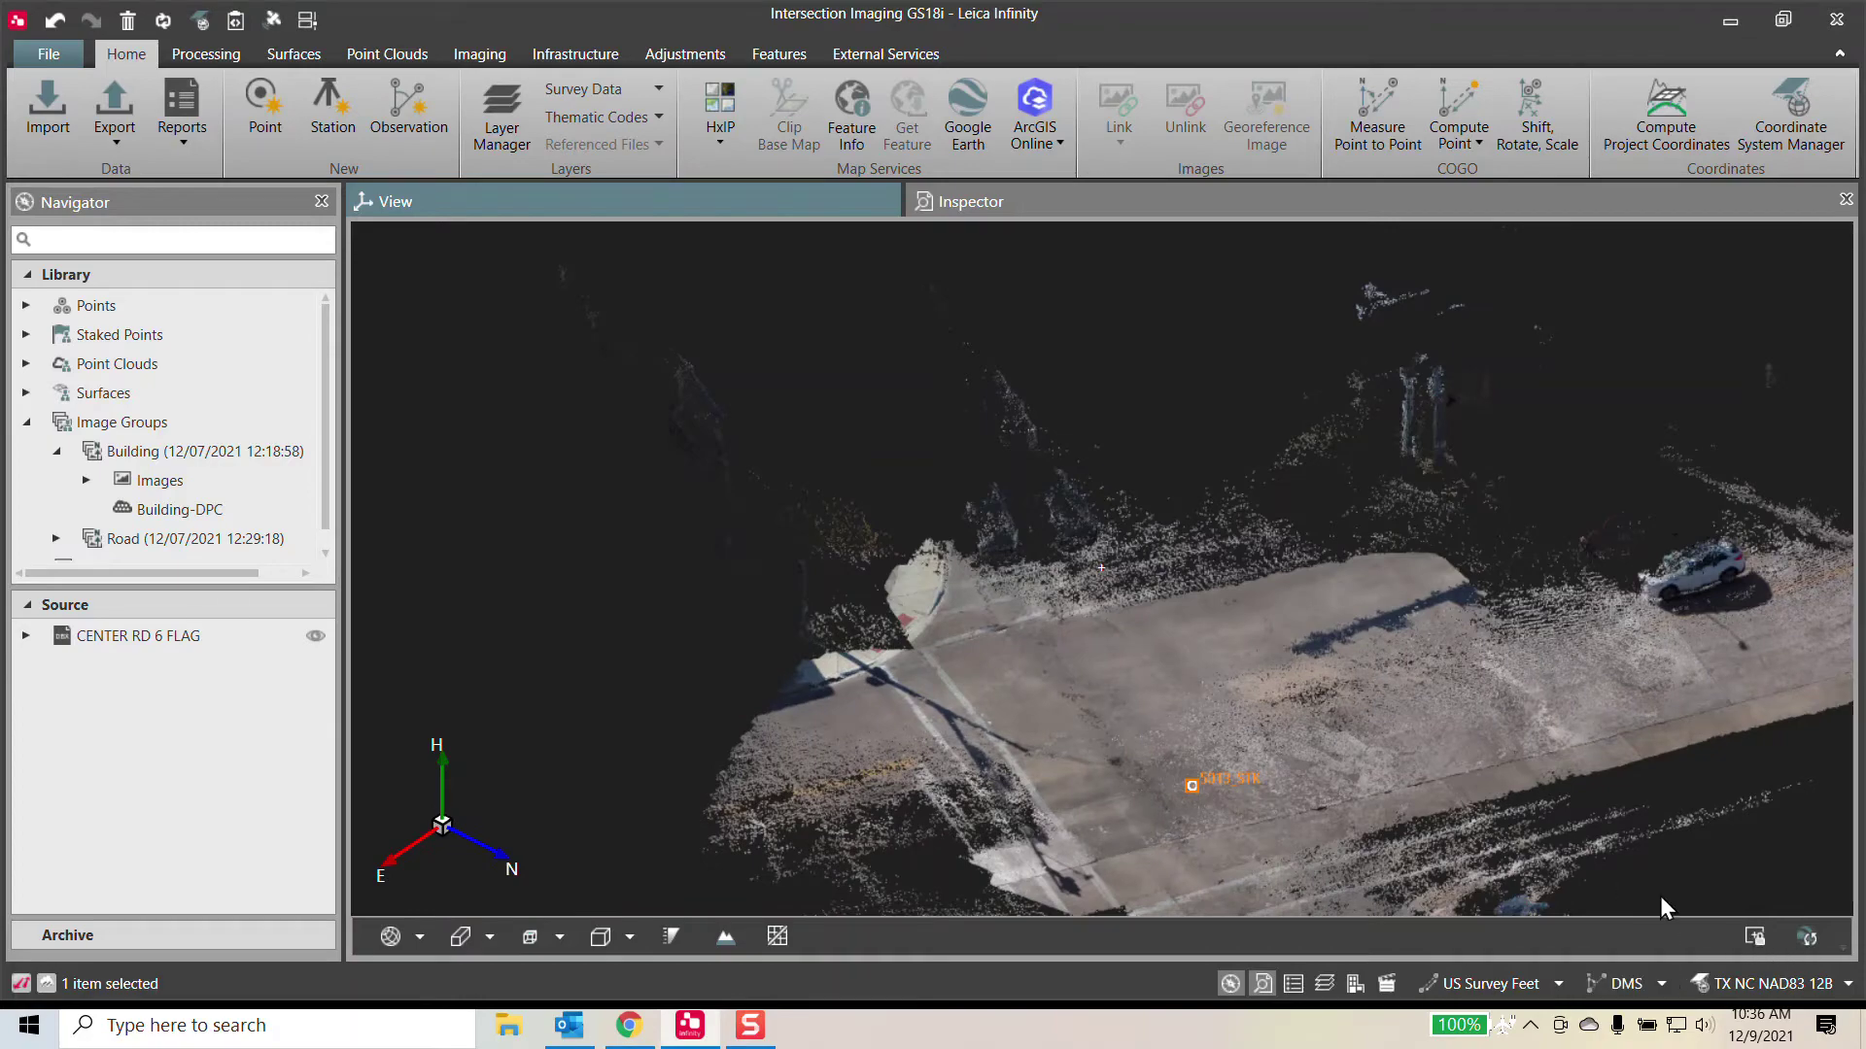
# - Examine the road point cloud's density and the scanned vehicles up close around the new point in 3D
pyautogui.moveTo(1196, 769); pyautogui.dragTo(1096, 651, button='middle')
pyautogui.scroll(10, 1361, 737)
pyautogui.scroll(-4, 1458, 703)
pyautogui.moveTo(1390, 649); pyautogui.dragTo(901, 710, button='middle')
pyautogui.scroll(6, 1244, 486)
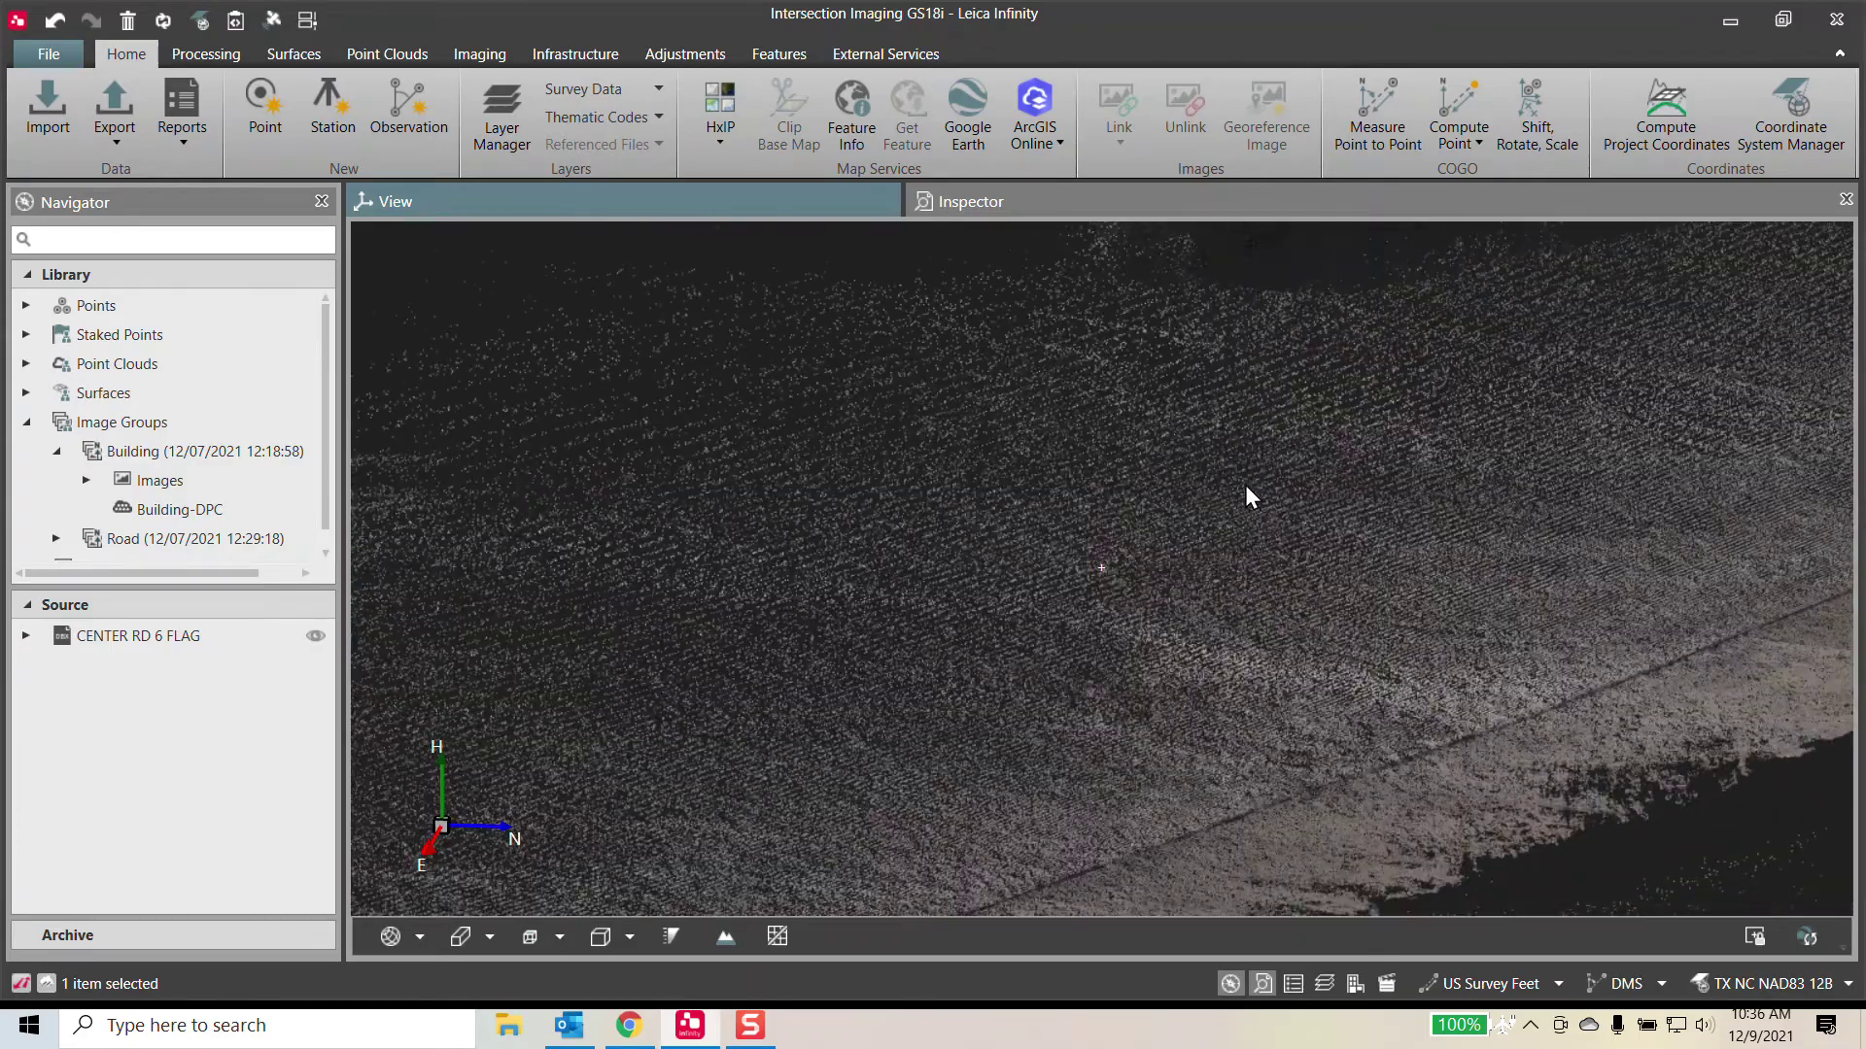
pyautogui.scroll(-3, 1247, 492)
pyautogui.moveTo(1248, 492); pyautogui.dragTo(968, 676, button='middle')
pyautogui.scroll(2, 925, 564)
pyautogui.scroll(-4, 962, 579)
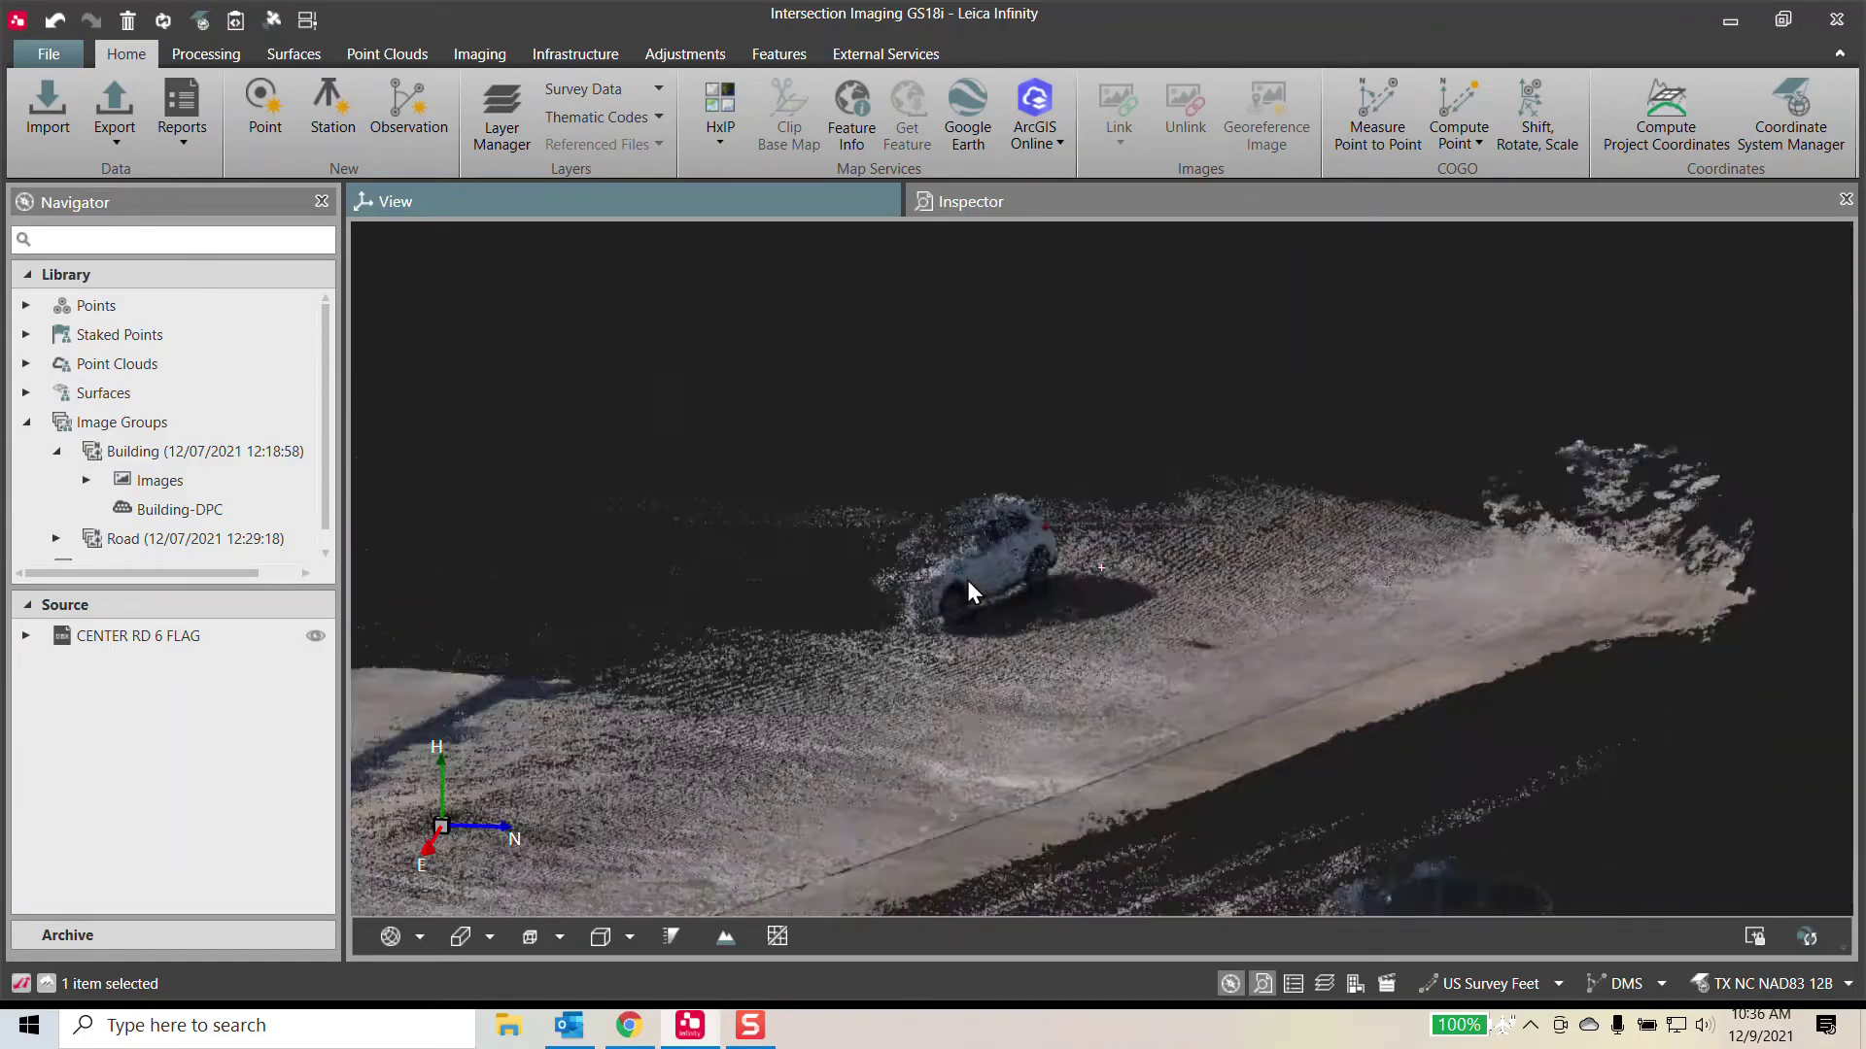
pyautogui.moveTo(948, 586); pyautogui.dragTo(815, 308, button='middle')
pyautogui.moveTo(1201, 721); pyautogui.dragTo(1205, 555, button='middle')
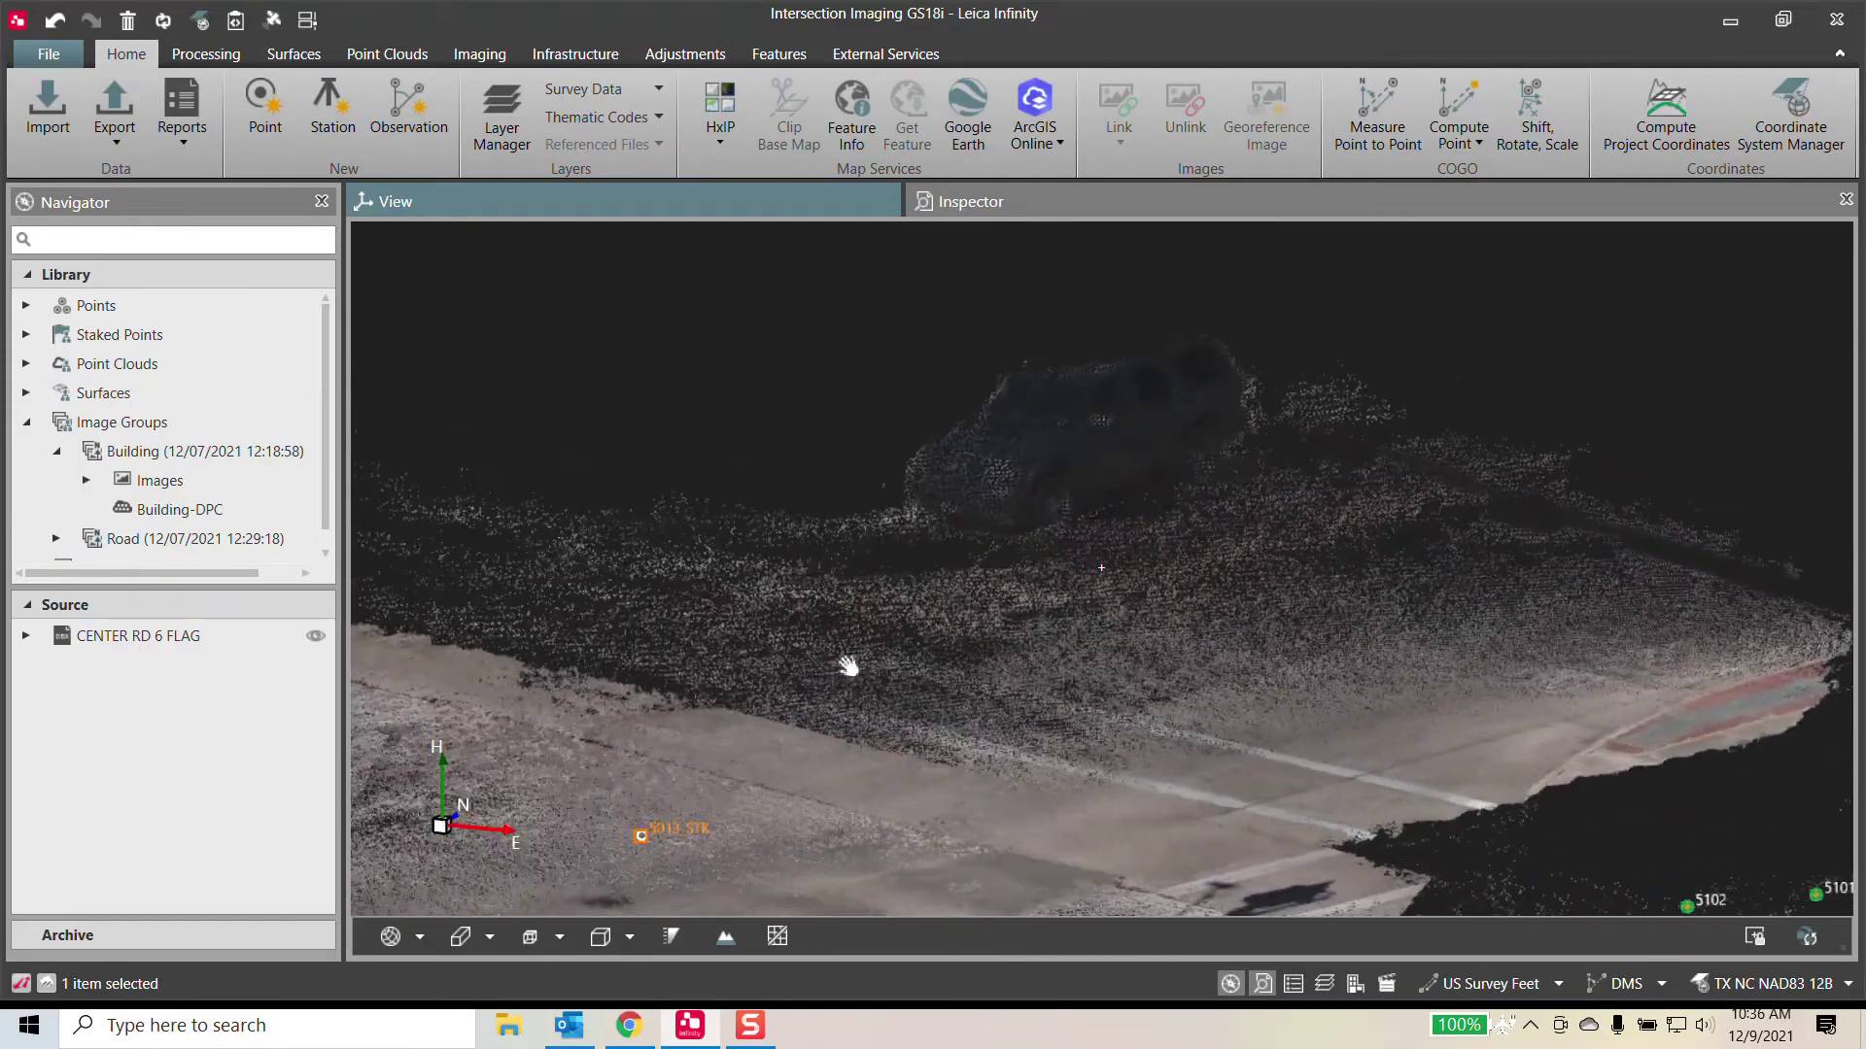
pyautogui.moveTo(848, 668); pyautogui.dragTo(946, 638, button='middle')
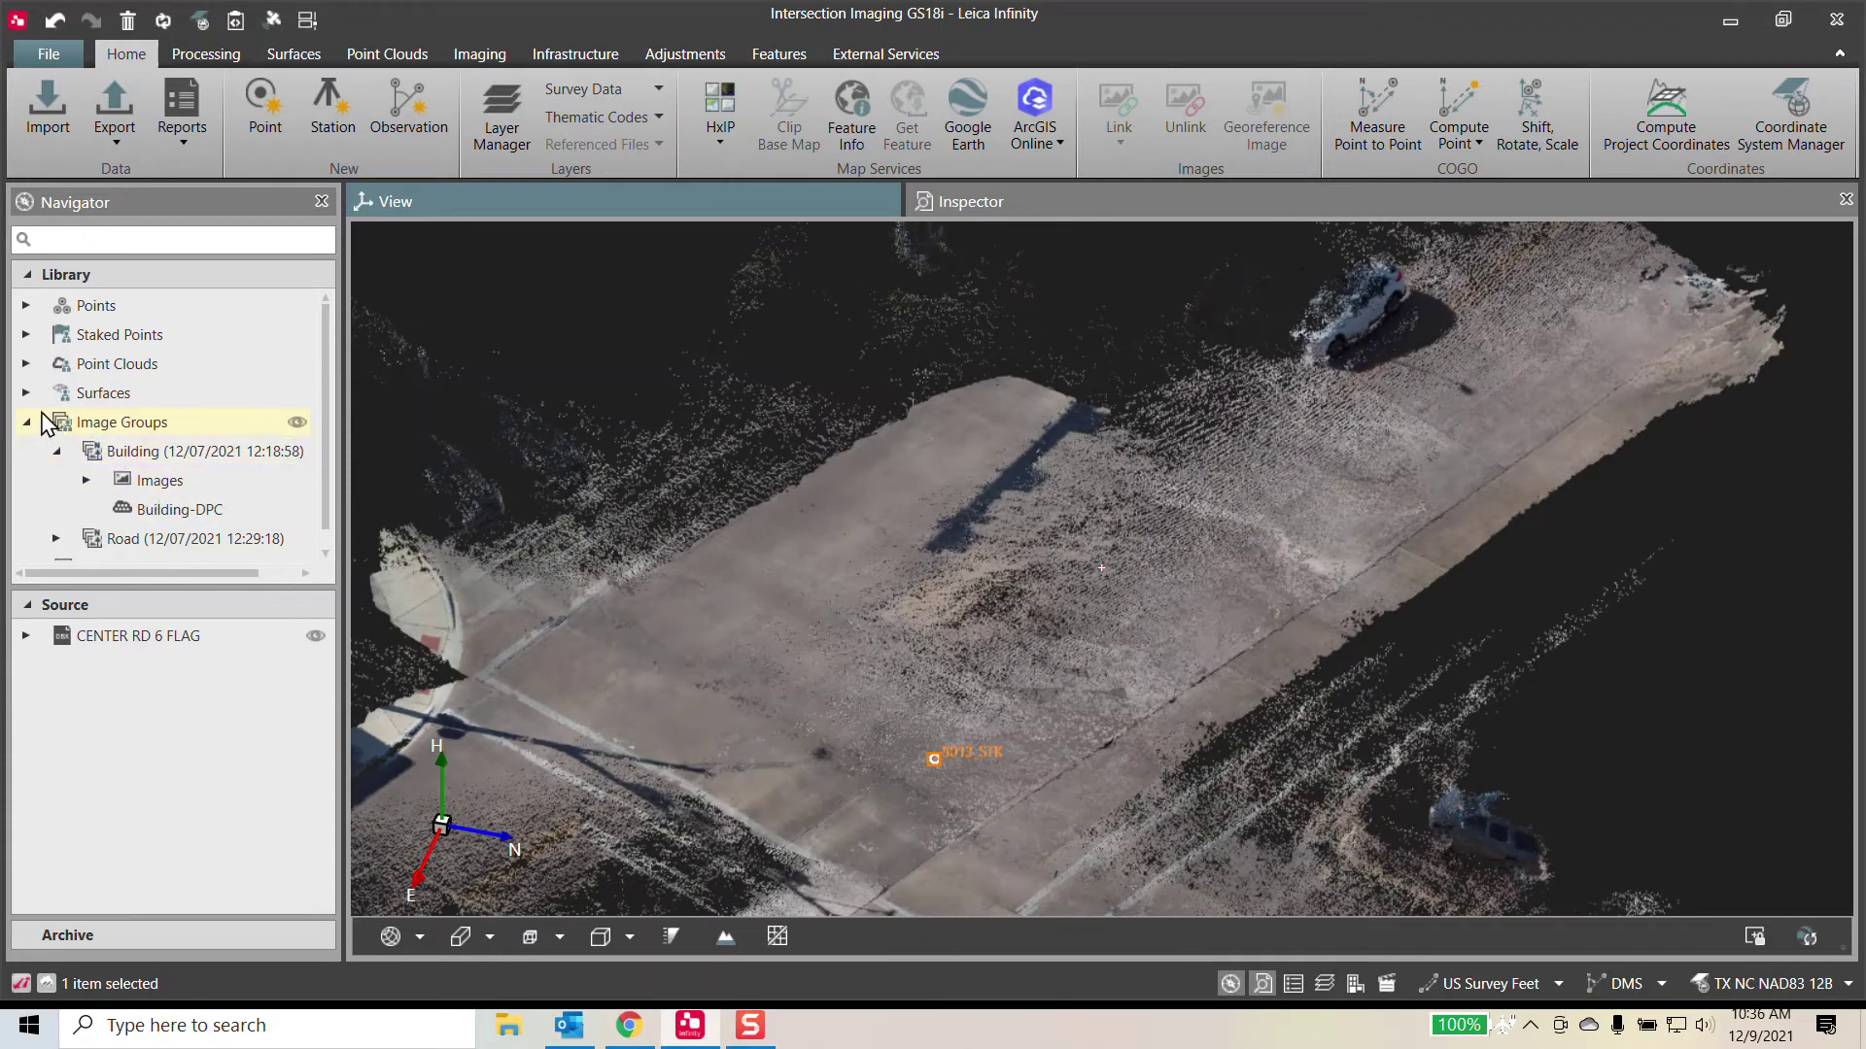
# - Display the 2ft Interpolated surface over the road point cloud
pyautogui.scroll(-1, 100, 408)
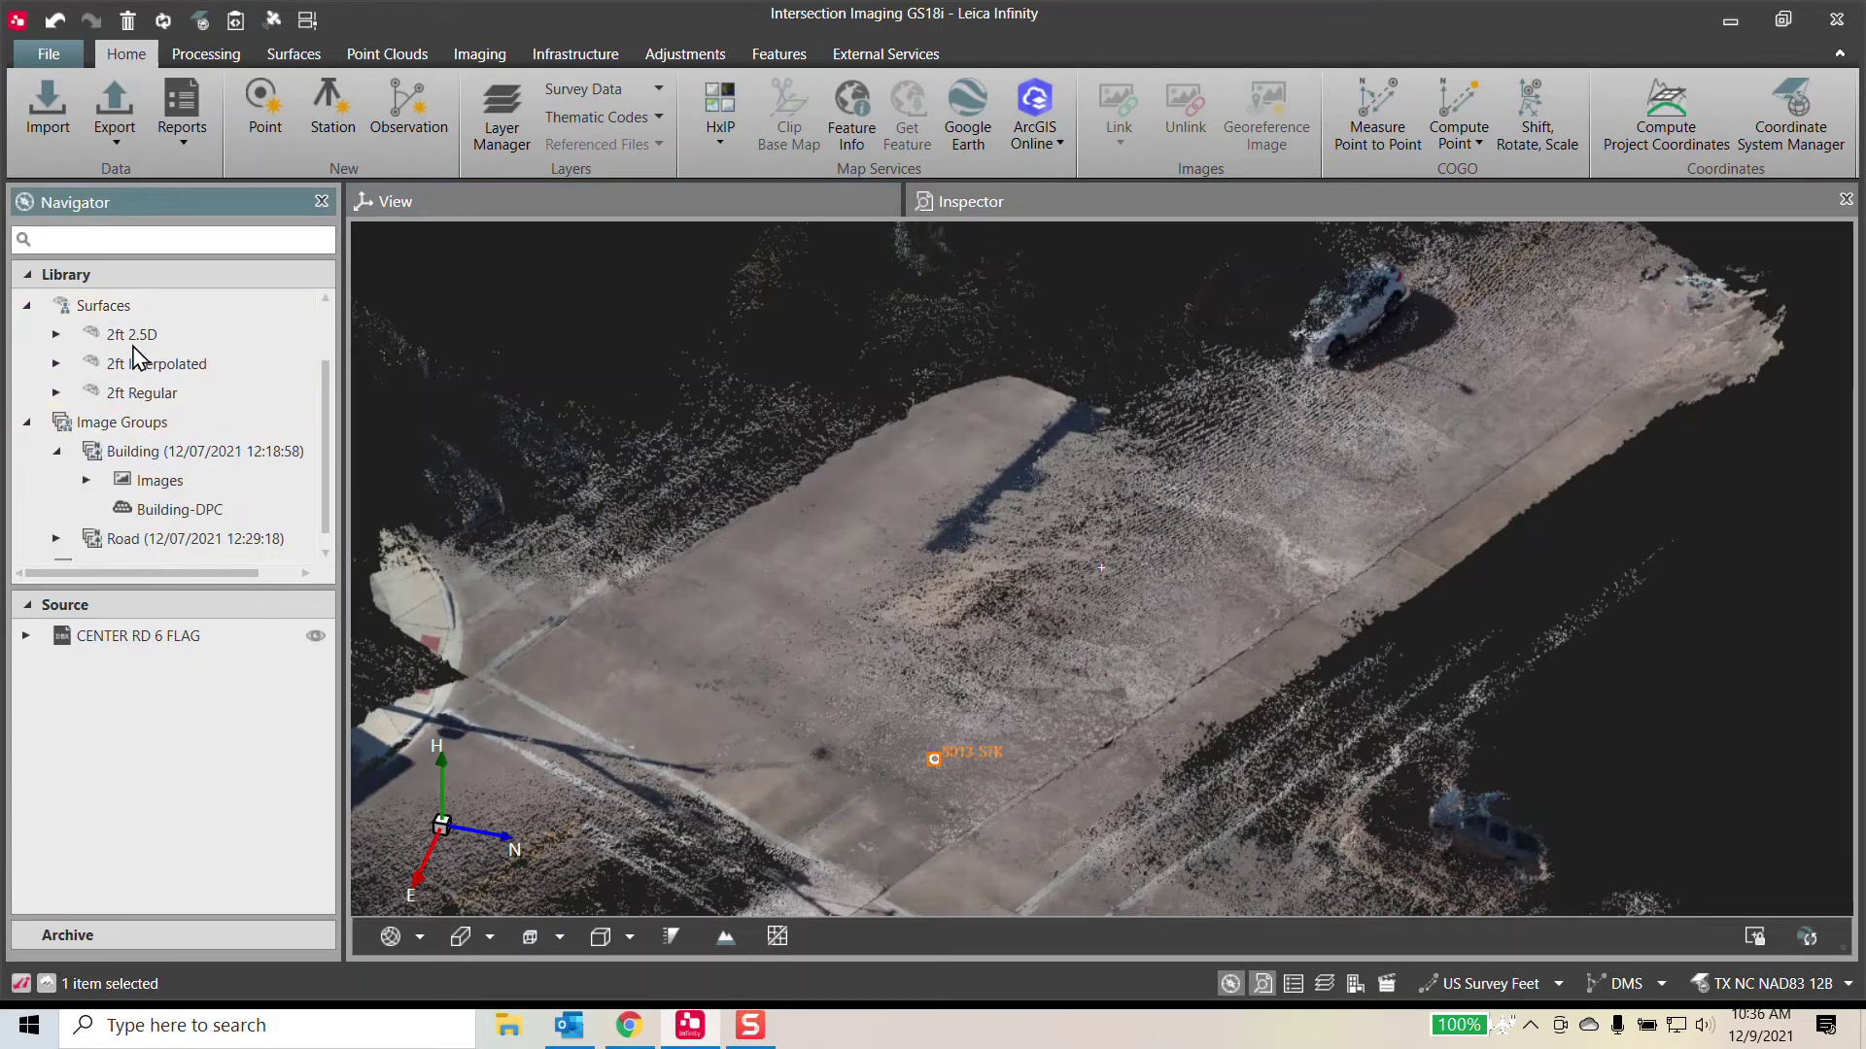
pyautogui.click(298, 364)
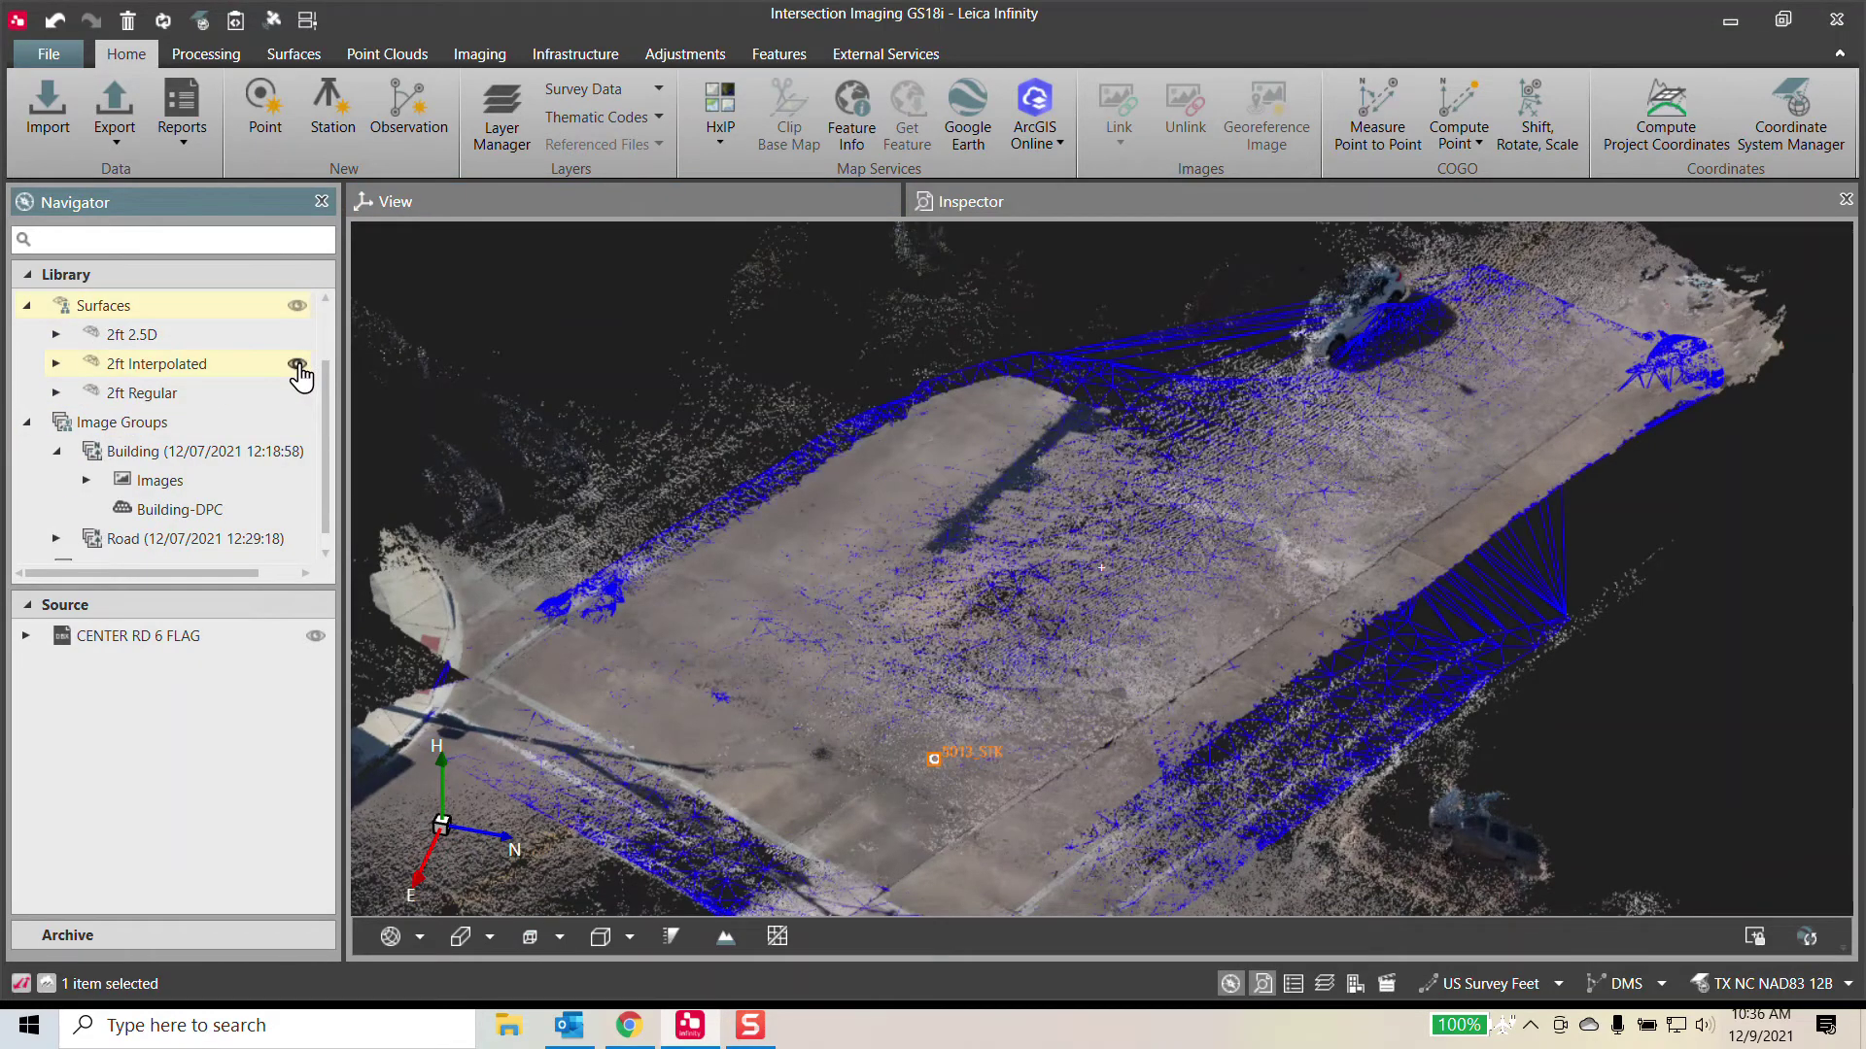
pyautogui.moveTo(842, 631); pyautogui.dragTo(899, 632, button='middle')
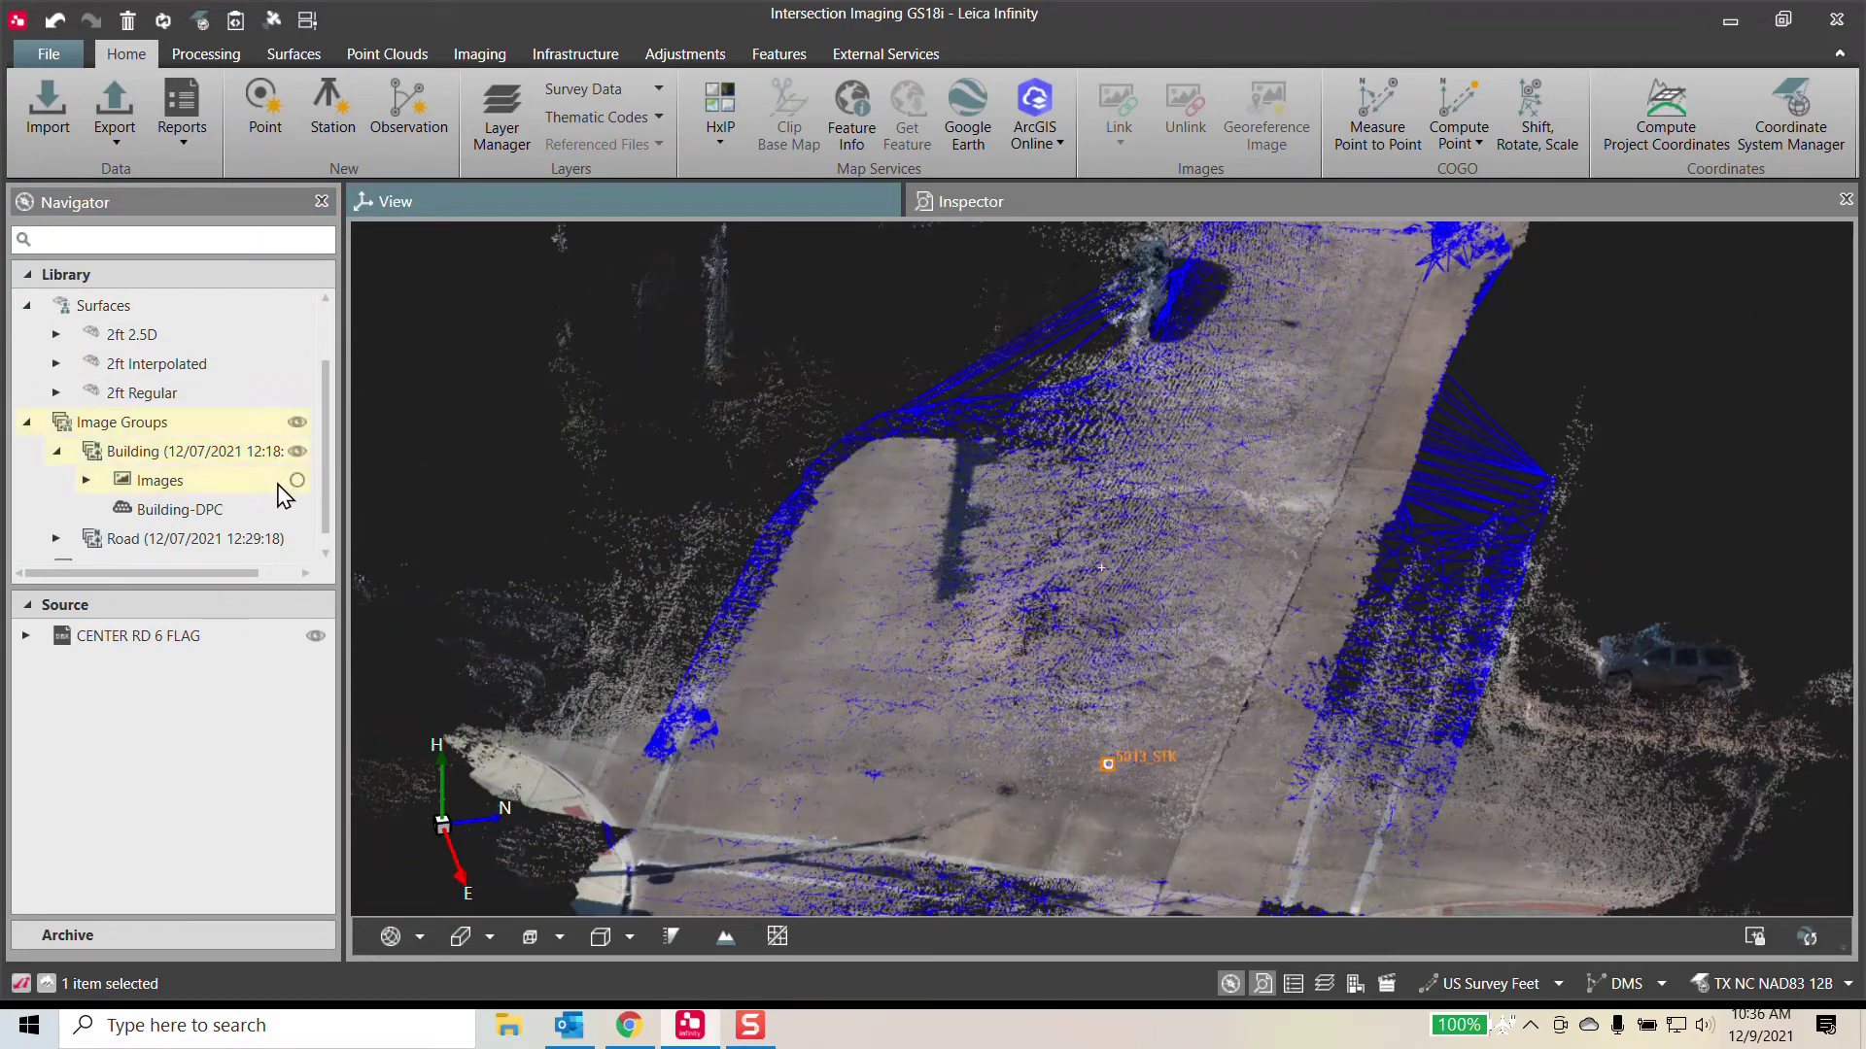
# - Hide the point clouds and examine the surface's triangle mesh on its own in 3D
pyautogui.click(297, 365)
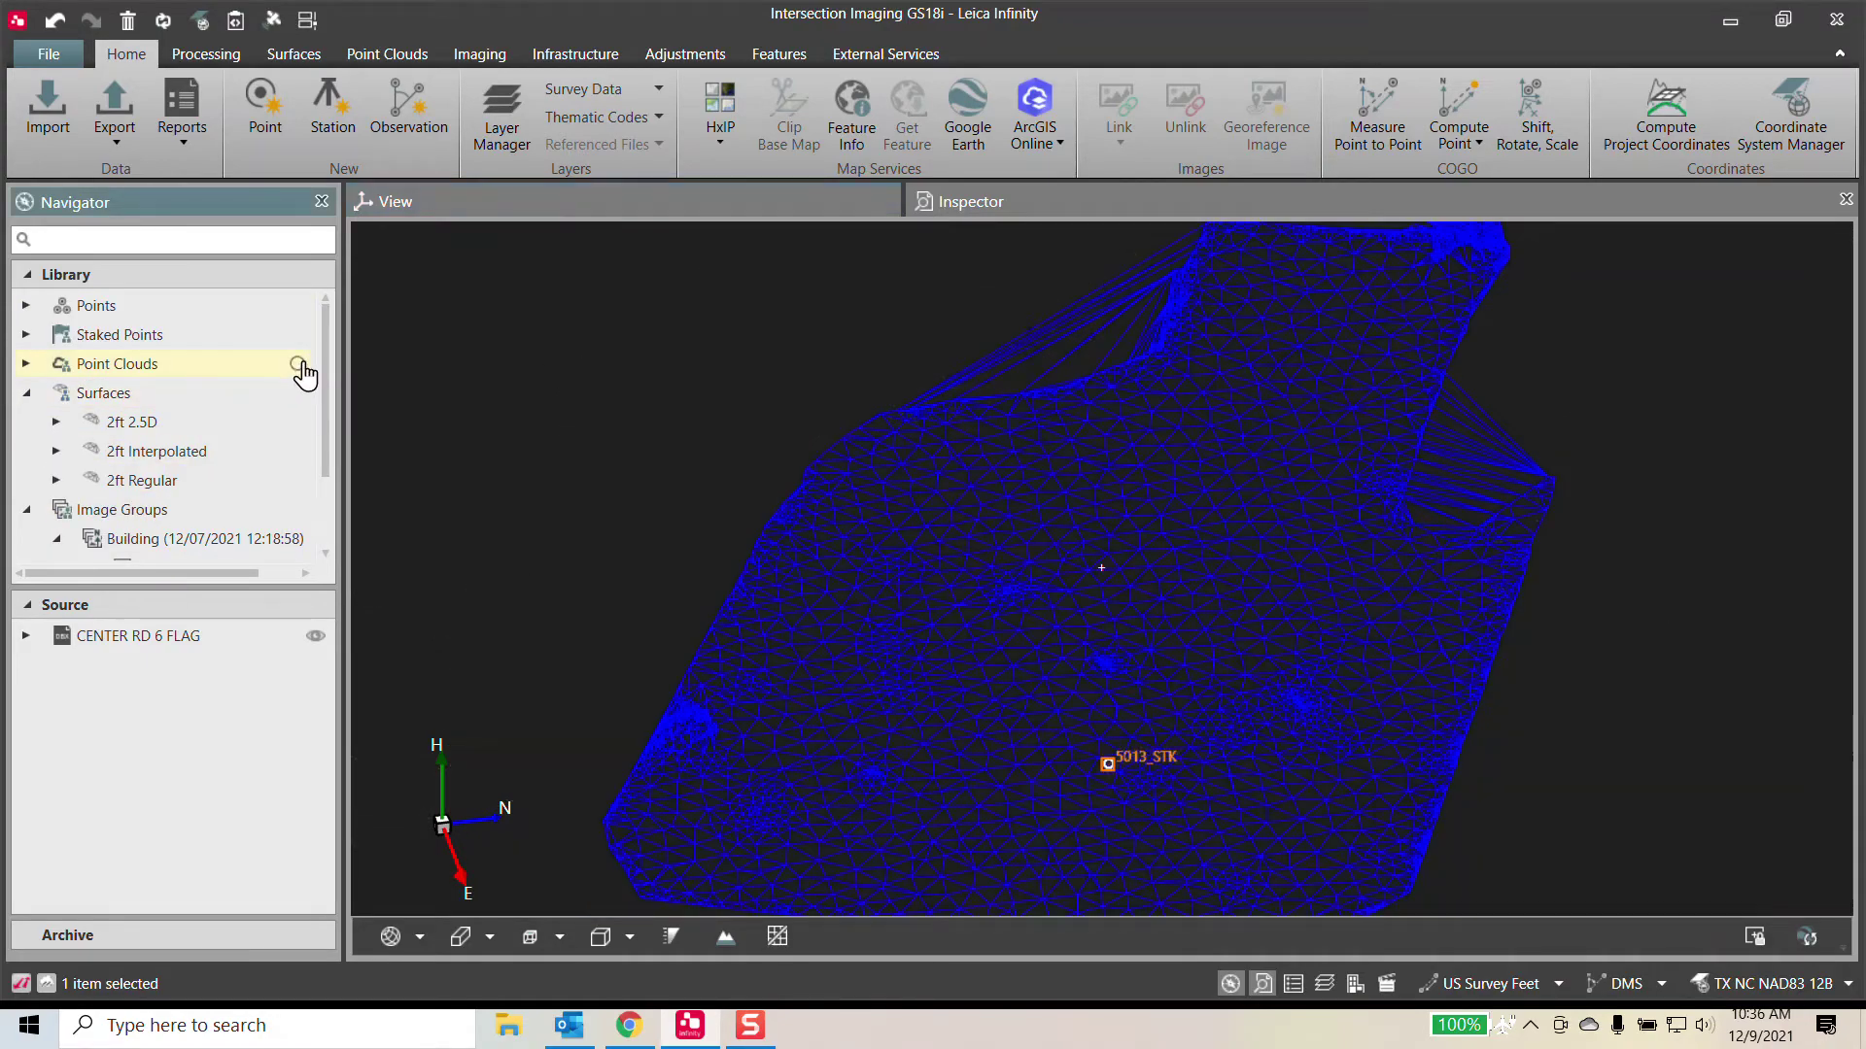
pyautogui.moveTo(958, 641); pyautogui.dragTo(866, 497, button='middle')
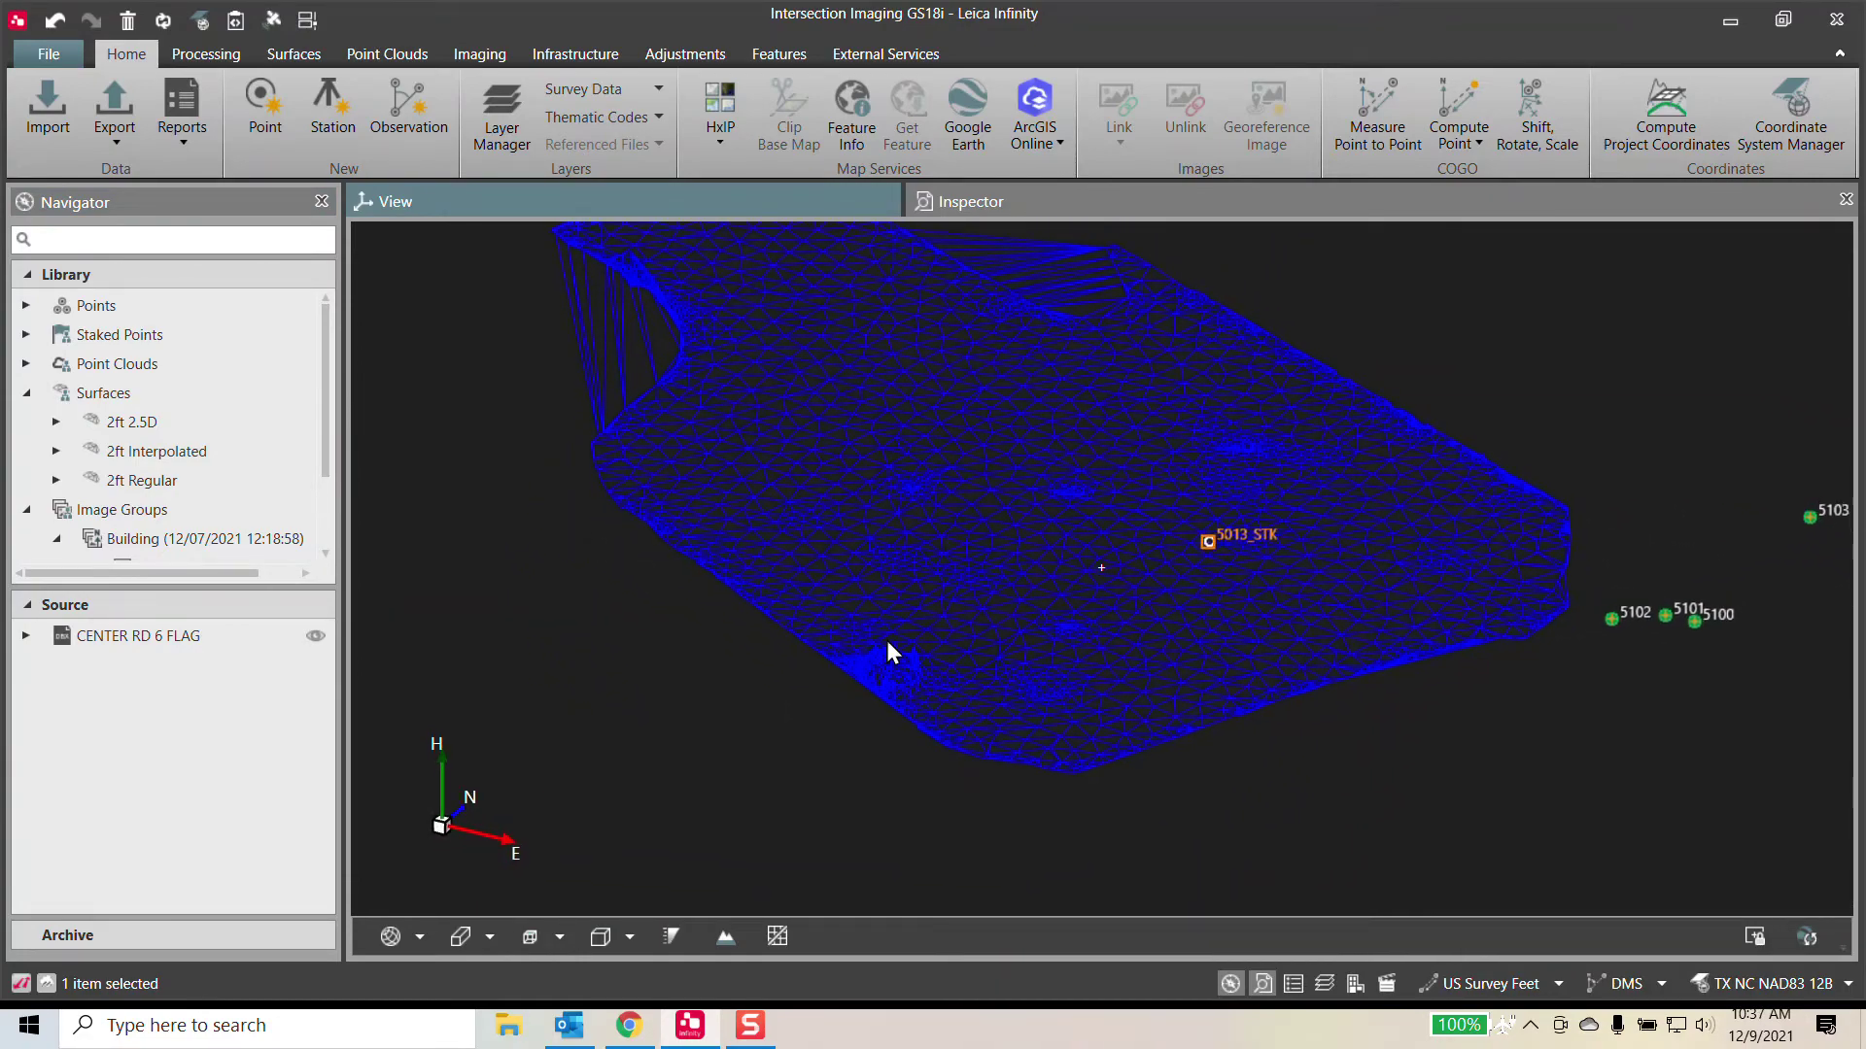
pyautogui.moveTo(912, 619); pyautogui.dragTo(891, 603, button='middle')
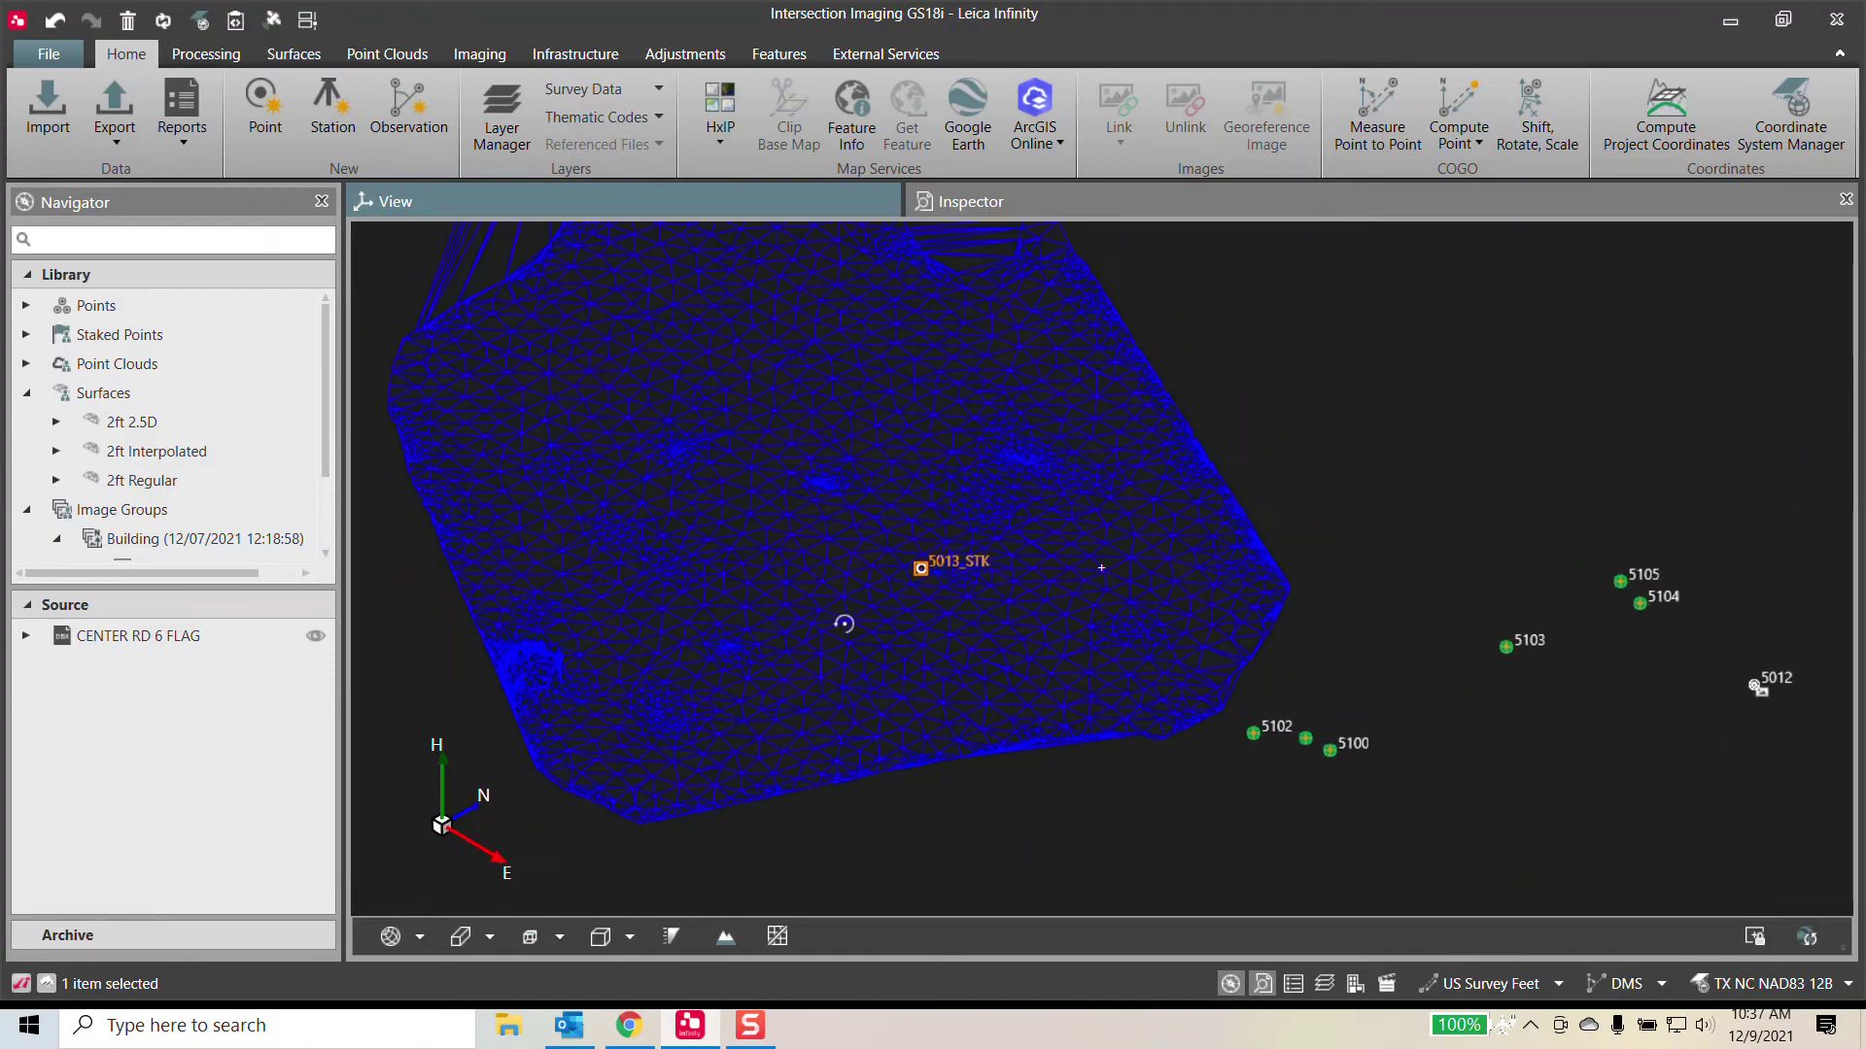
pyautogui.moveTo(876, 507); pyautogui.dragTo(911, 612, button='middle')
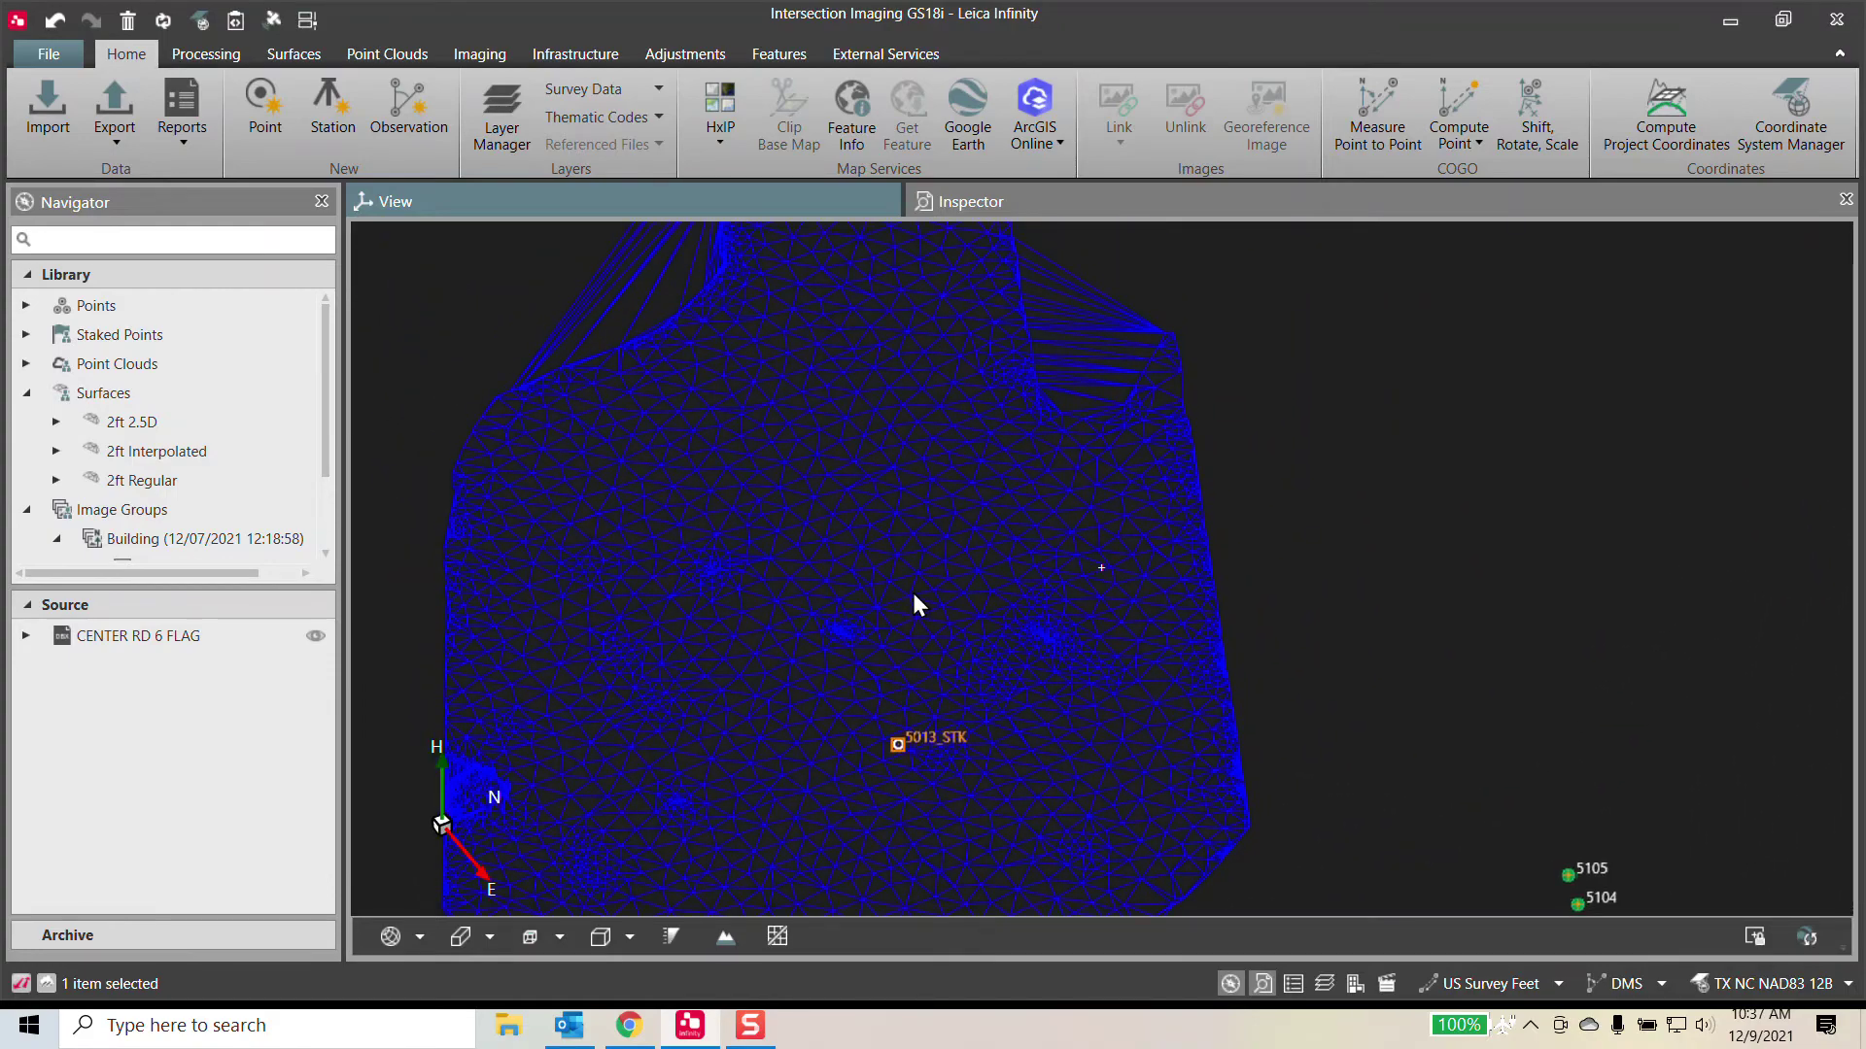
# - Turn the point clouds back on so they display together with the surface mesh in the 3D view
pyautogui.scroll(-1, 880, 575)
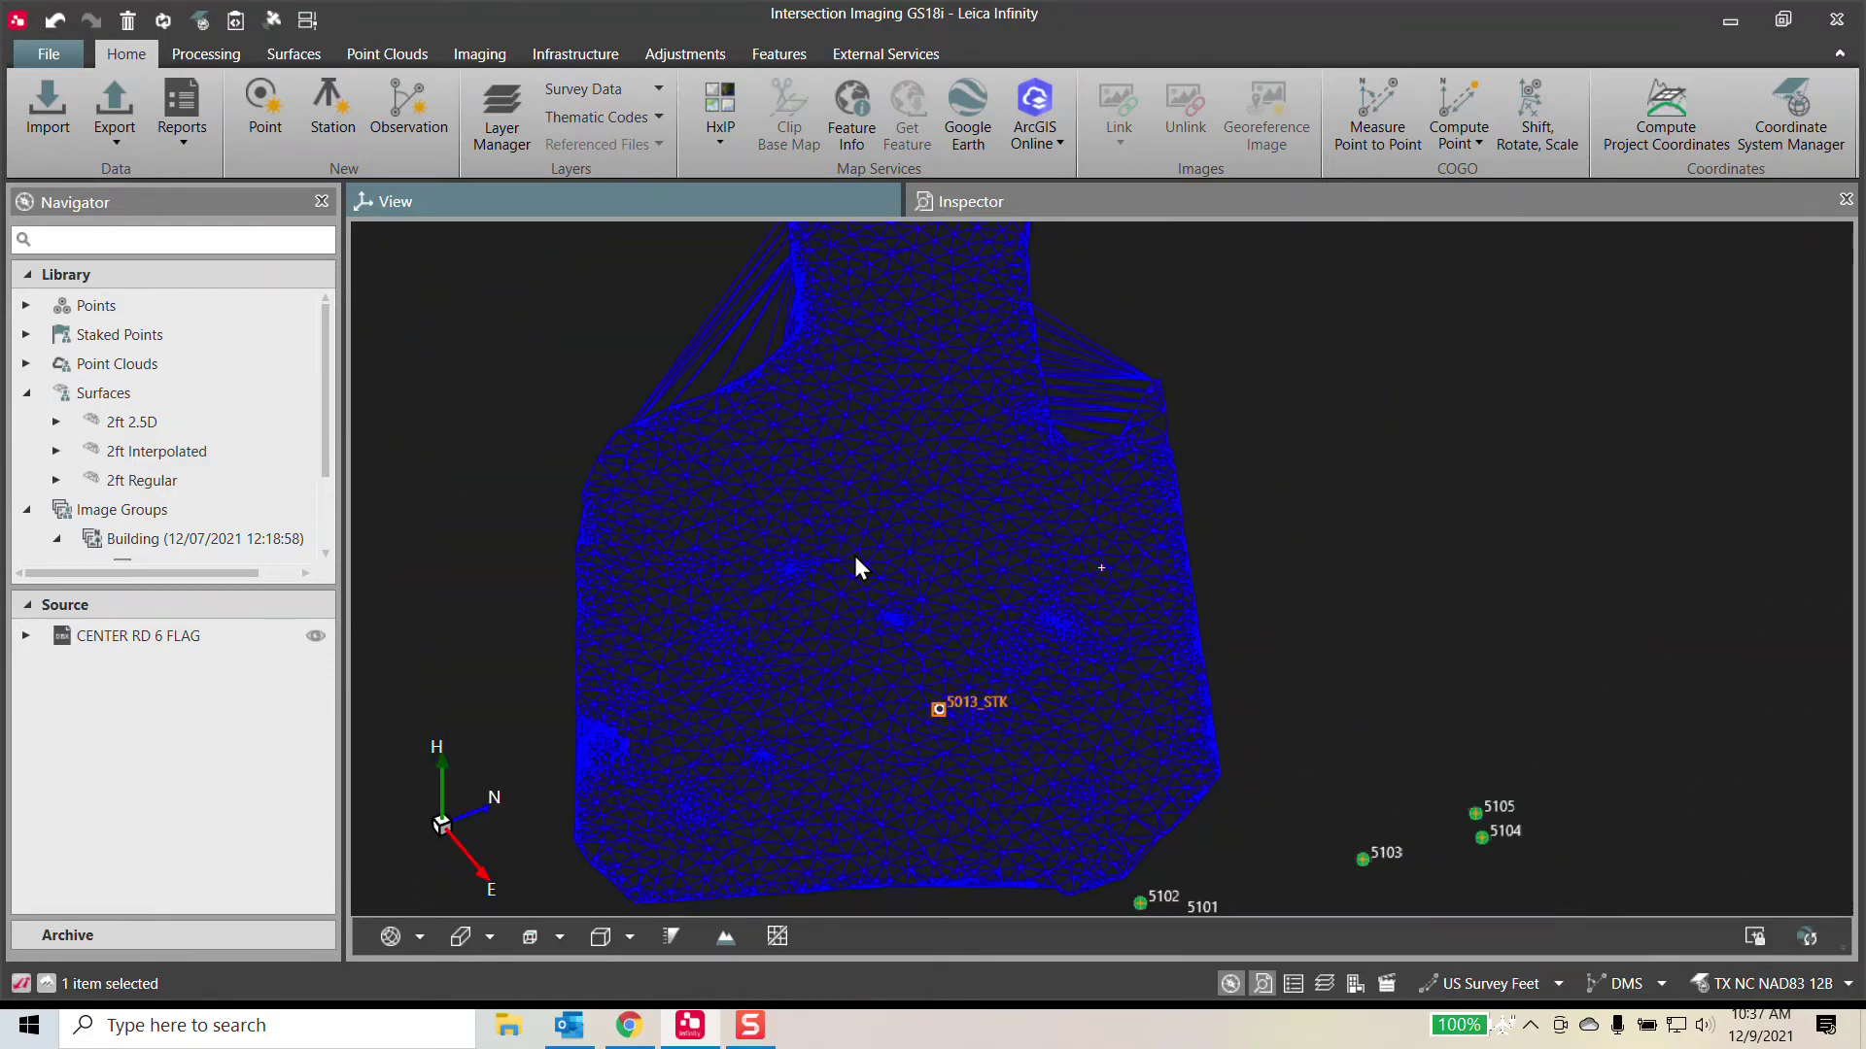
pyautogui.scroll(-5, 854, 556)
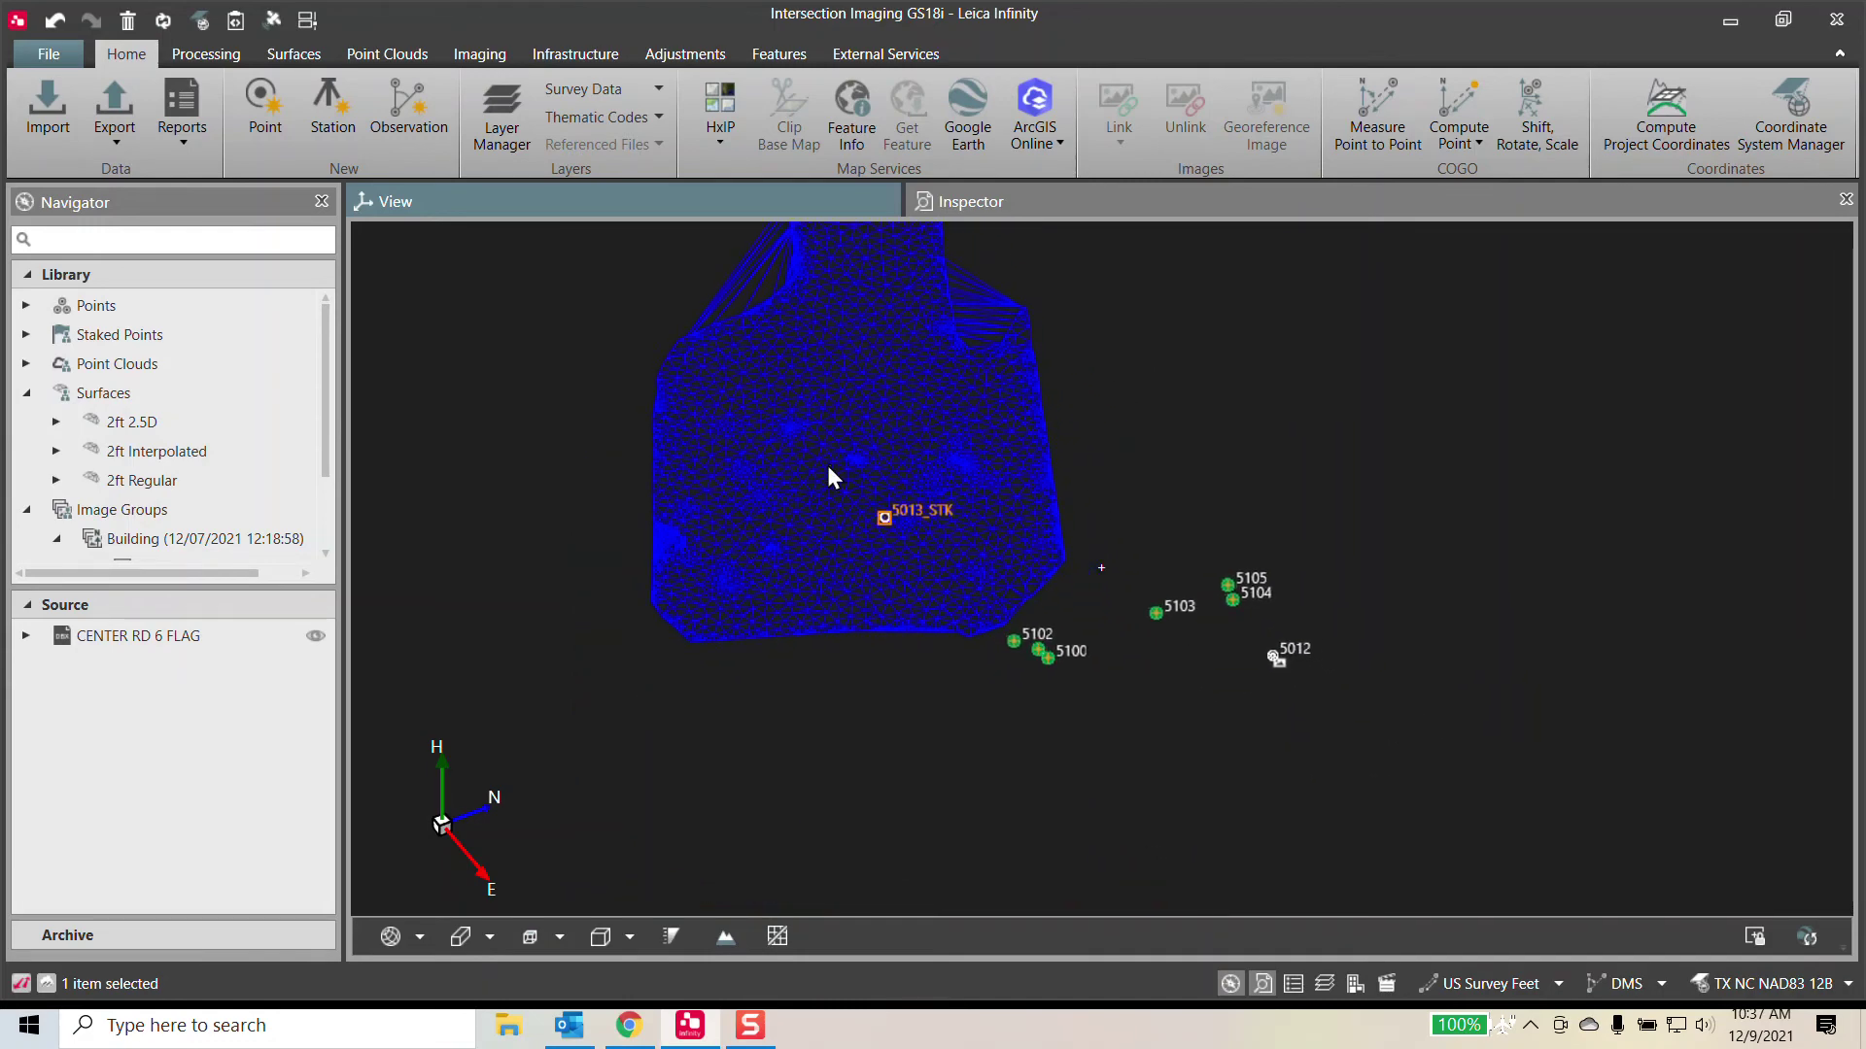
pyautogui.click(300, 366)
pyautogui.moveTo(816, 514); pyautogui.dragTo(1117, 612, button='right')
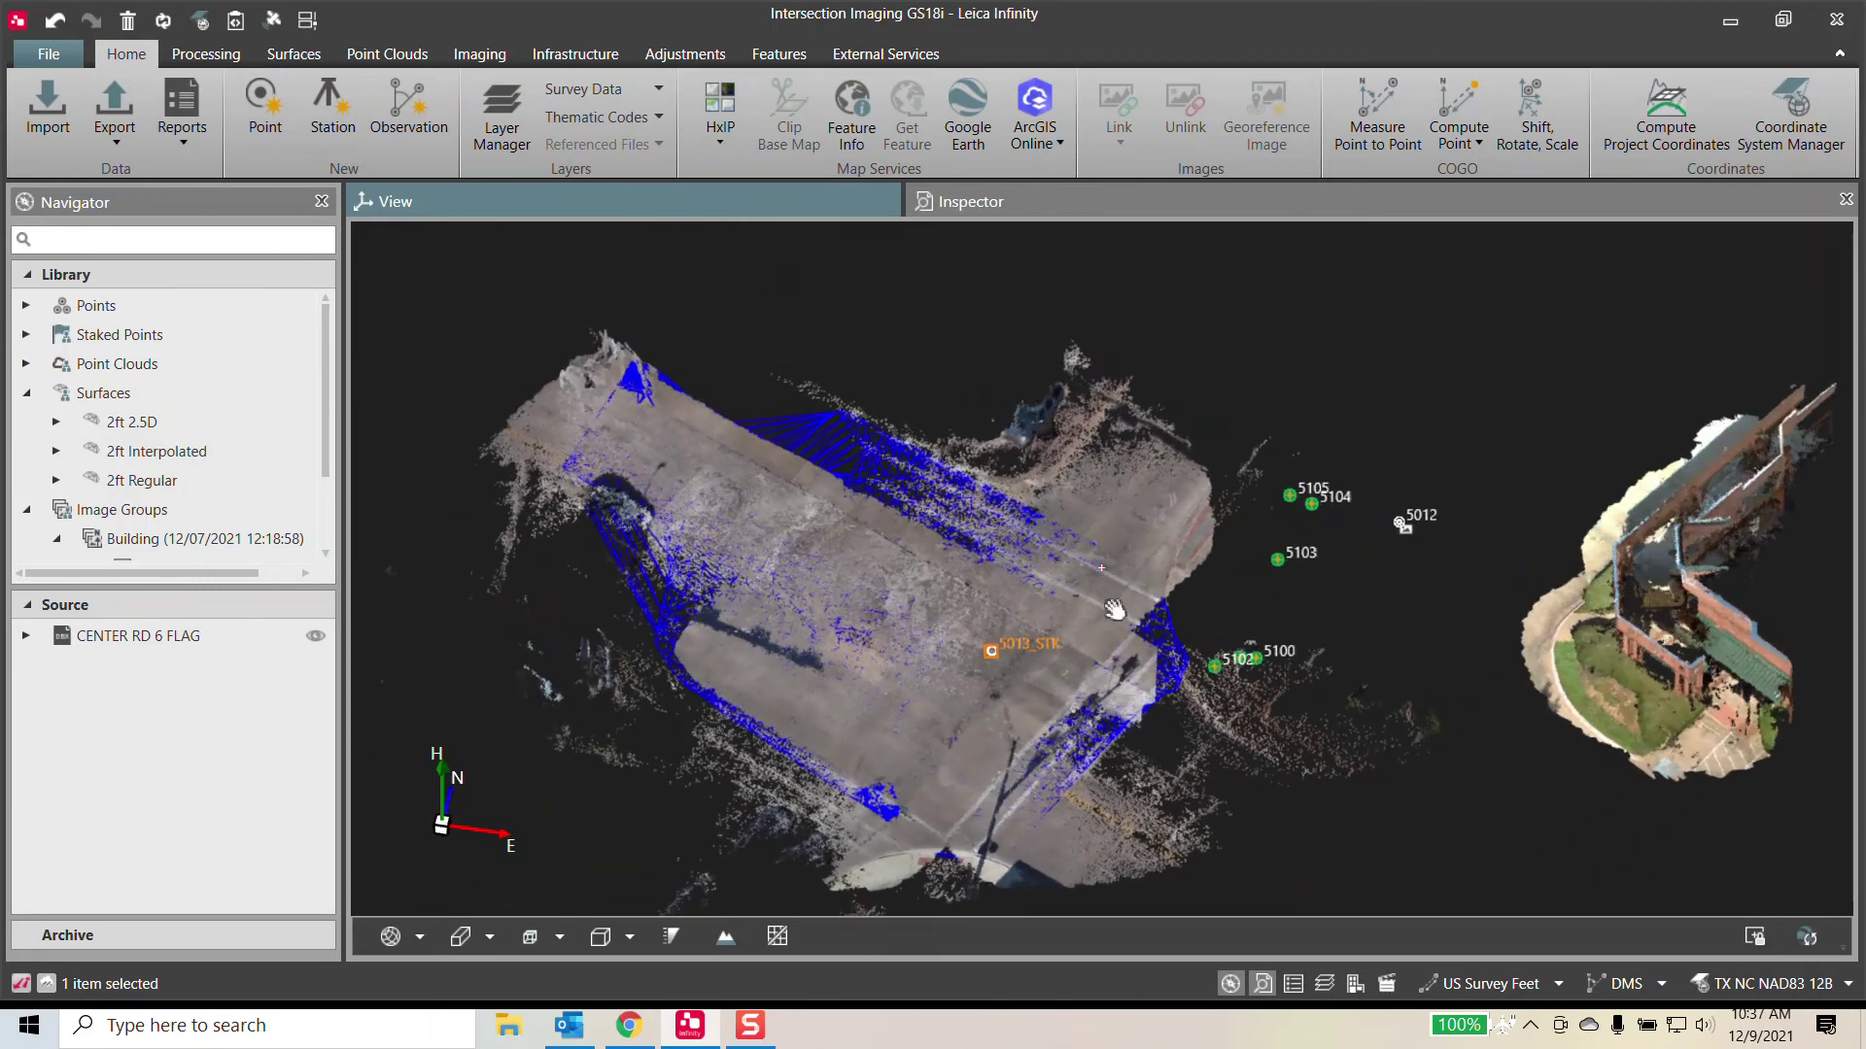
# - Centre the 3D view on the building point cloud and examine its facade, columns and landscaping up close
pyautogui.moveTo(1039, 614); pyautogui.dragTo(662, 523, button='middle')
pyautogui.moveTo(1002, 593); pyautogui.dragTo(1071, 602, button='right')
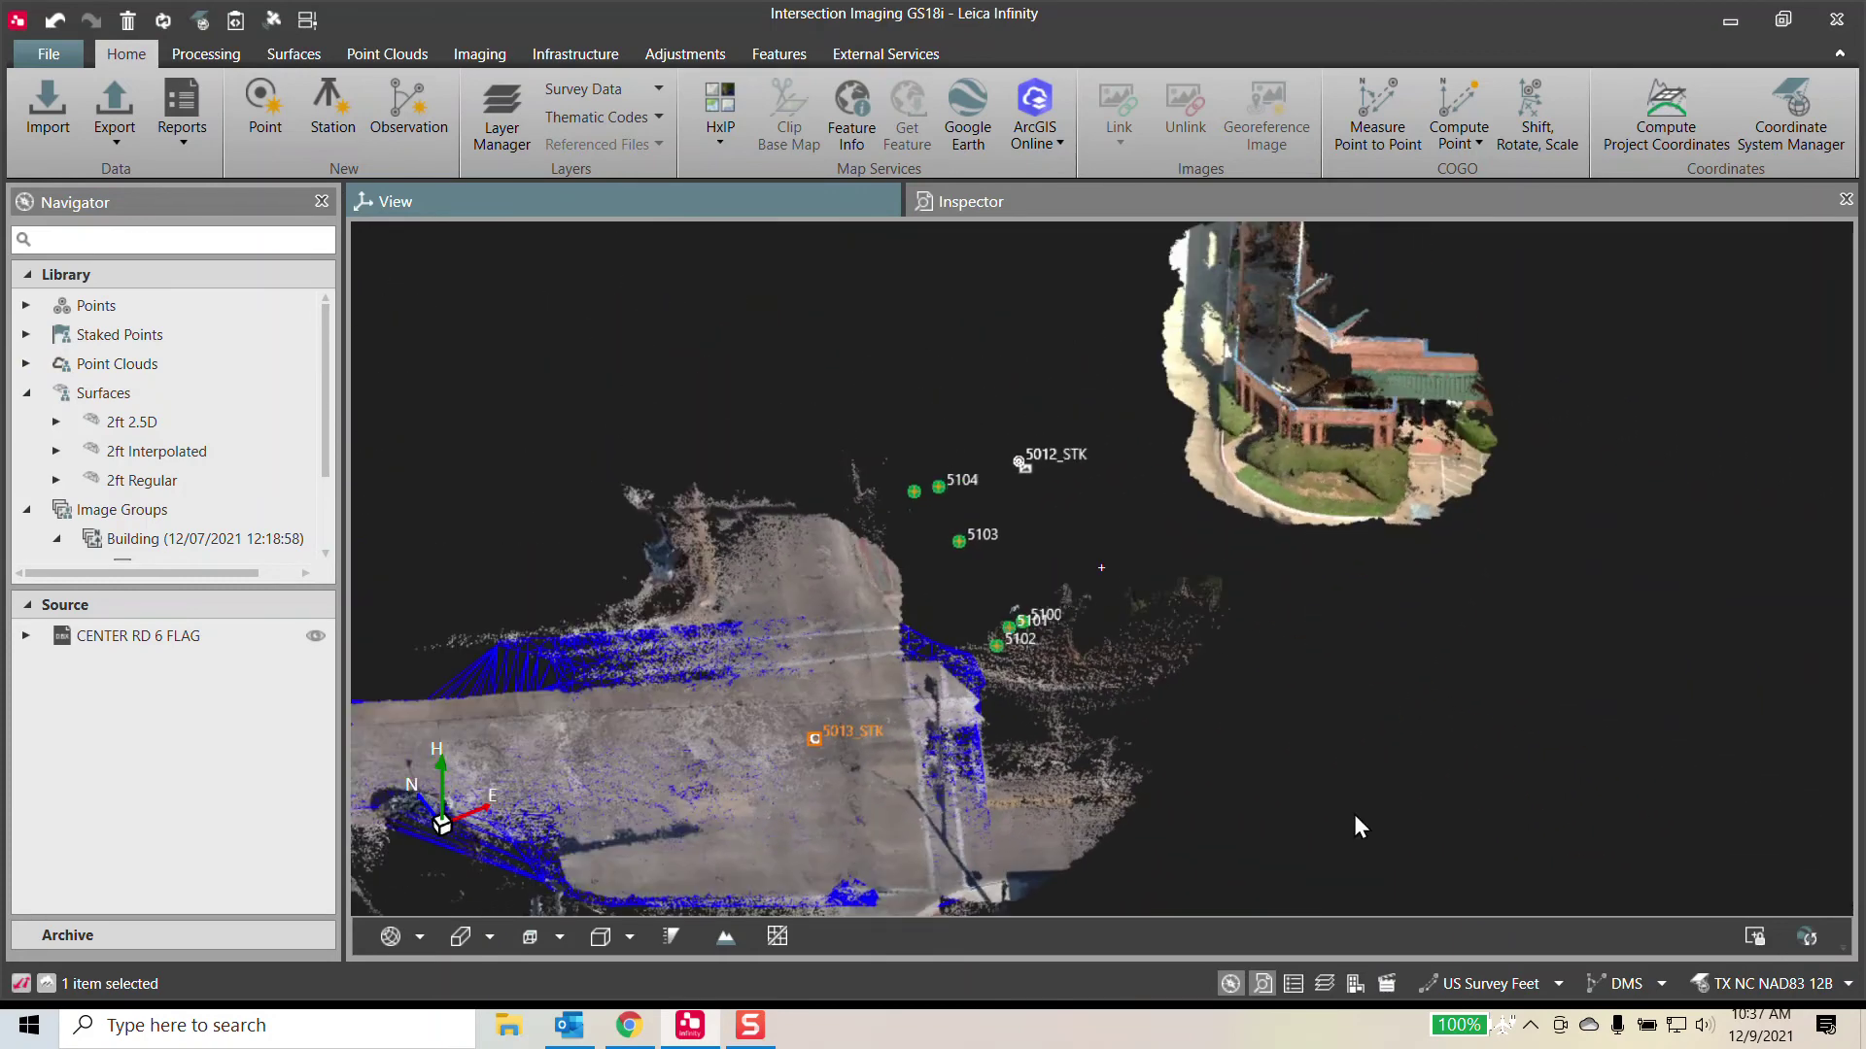
pyautogui.moveTo(1309, 488); pyautogui.dragTo(1035, 651, button='middle')
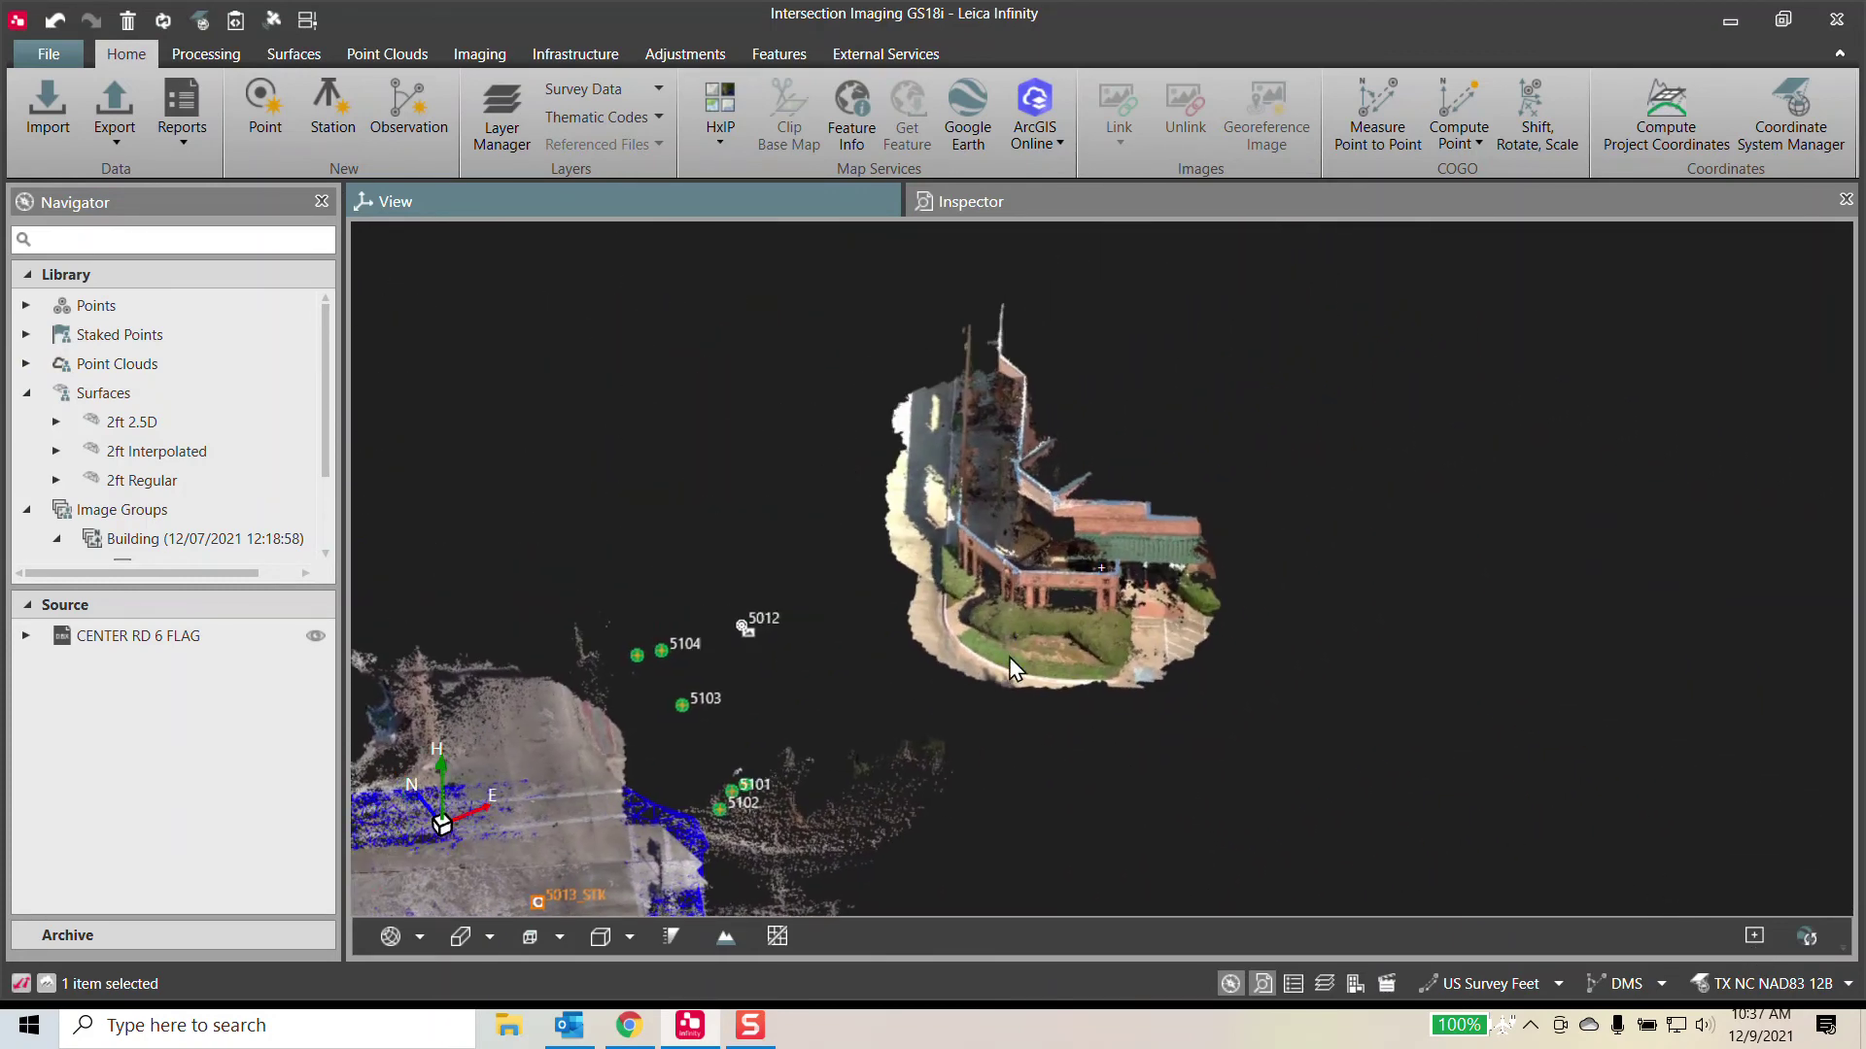
pyautogui.scroll(3, 1014, 633)
pyautogui.moveTo(1014, 633); pyautogui.dragTo(1244, 593, button='right')
pyautogui.scroll(6, 1092, 657)
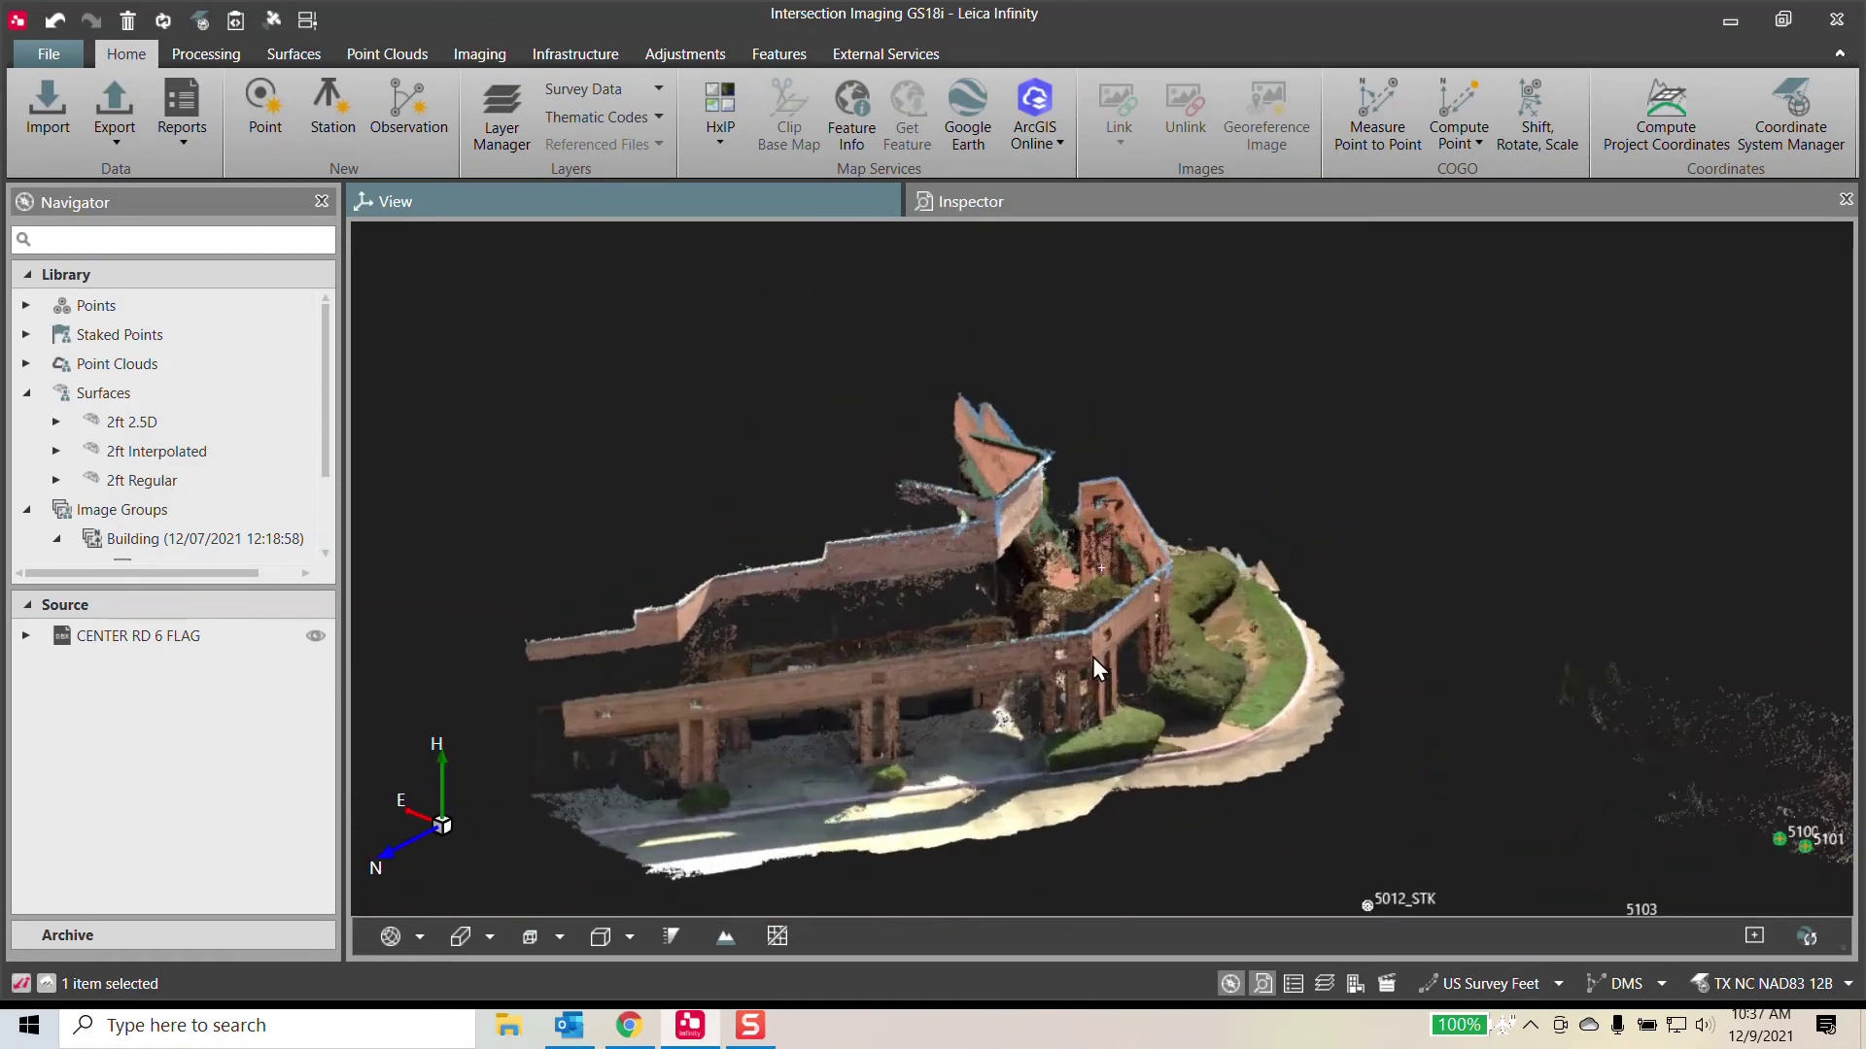